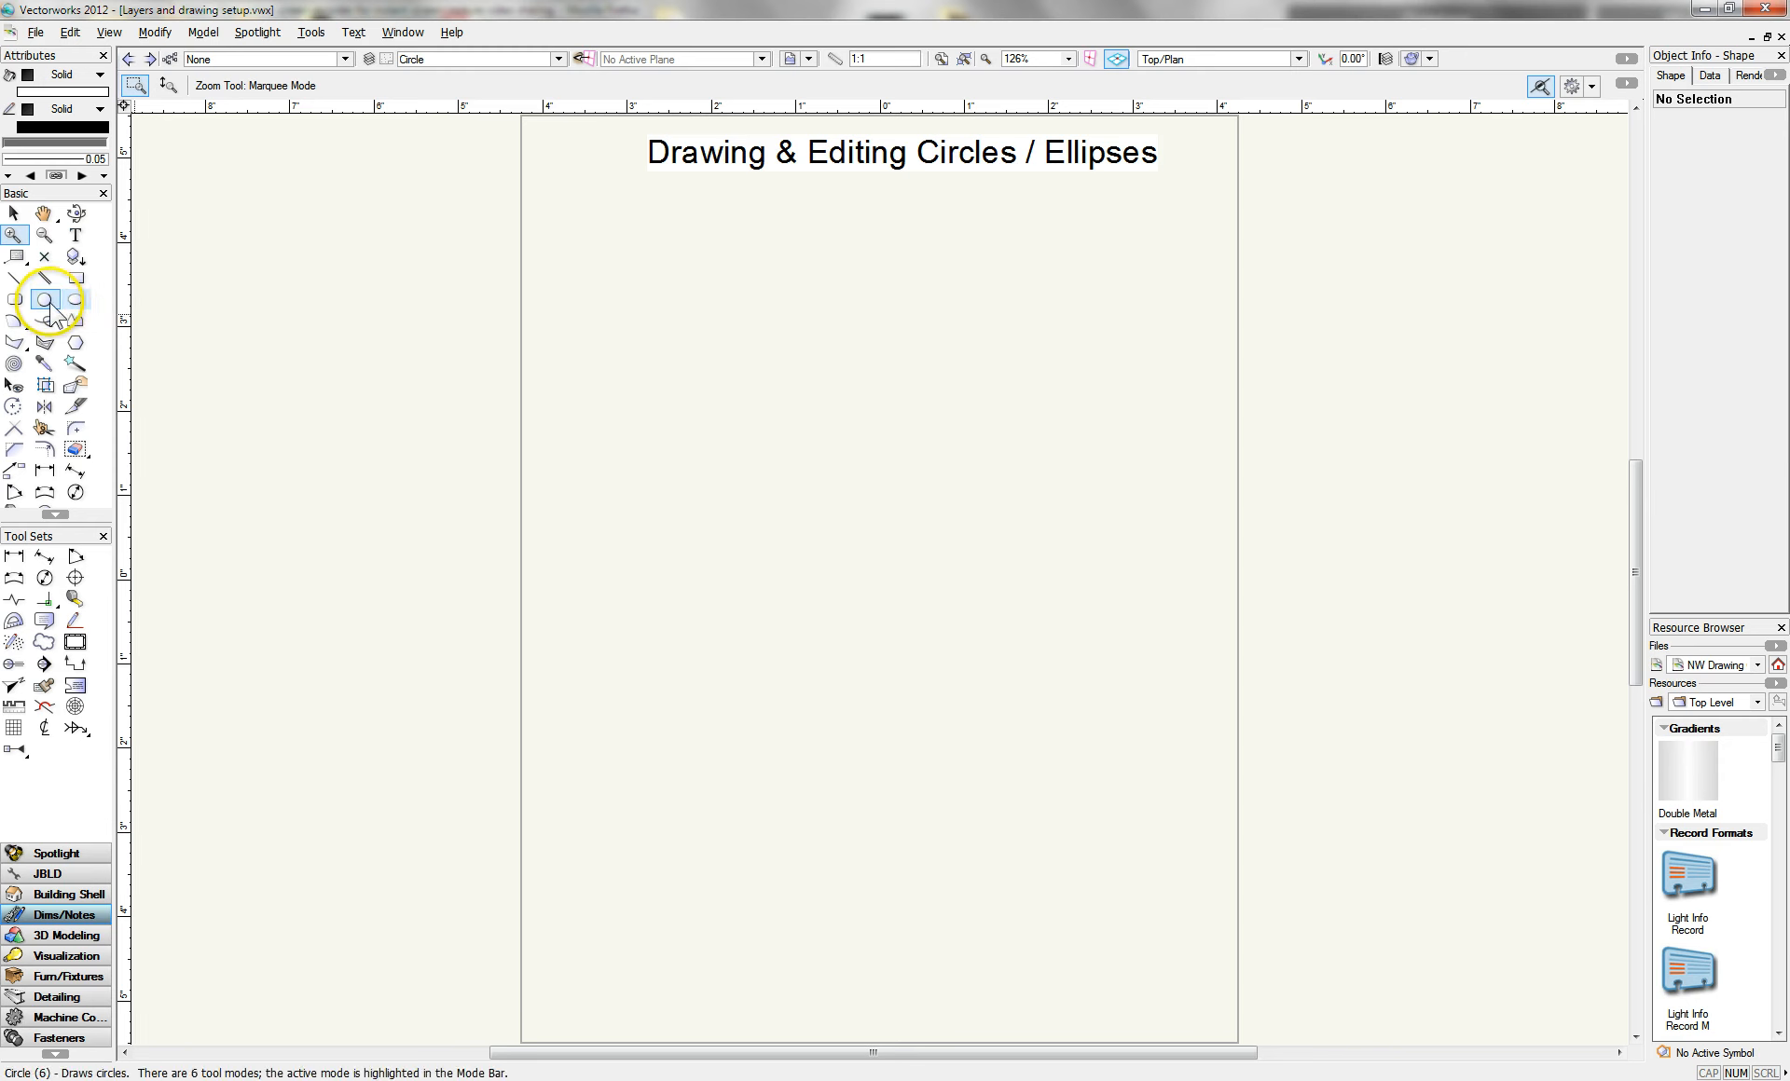
- Draw a circle by radius in the page's upper left area and set its diameter to 2 inches
left_click(44, 303)
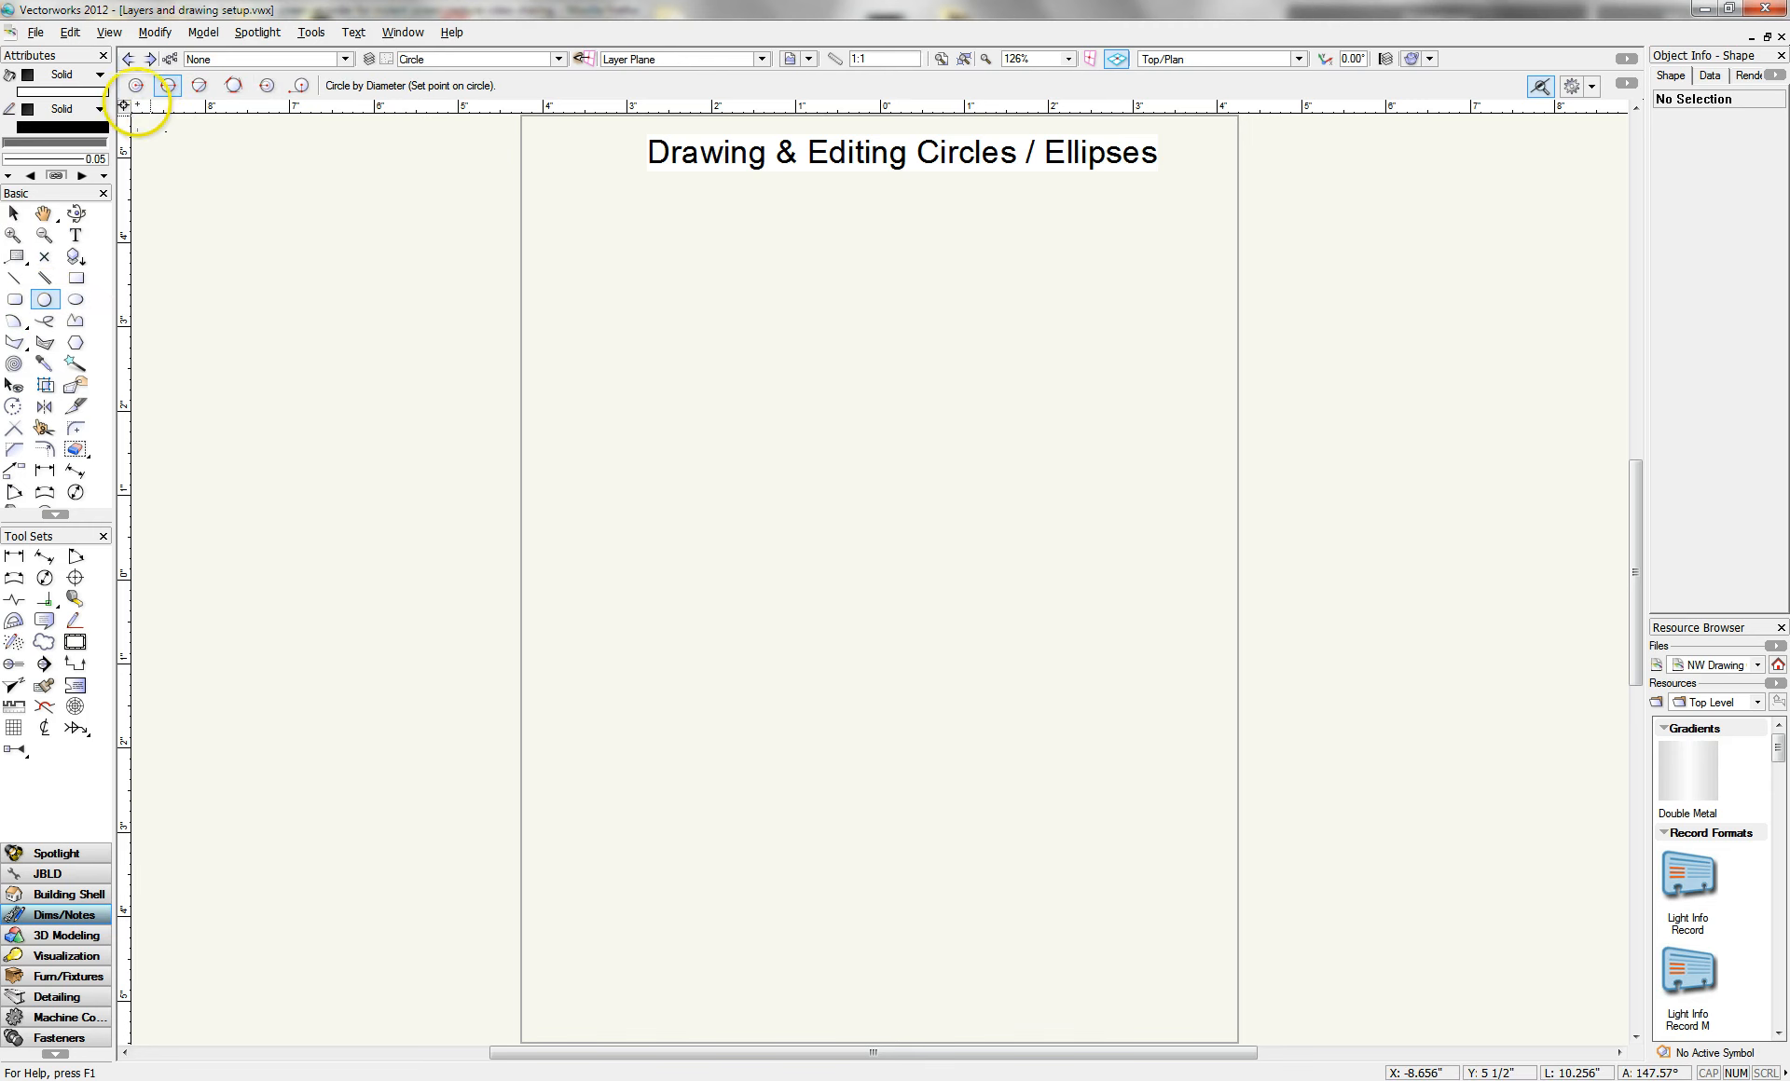
left_click(135, 87)
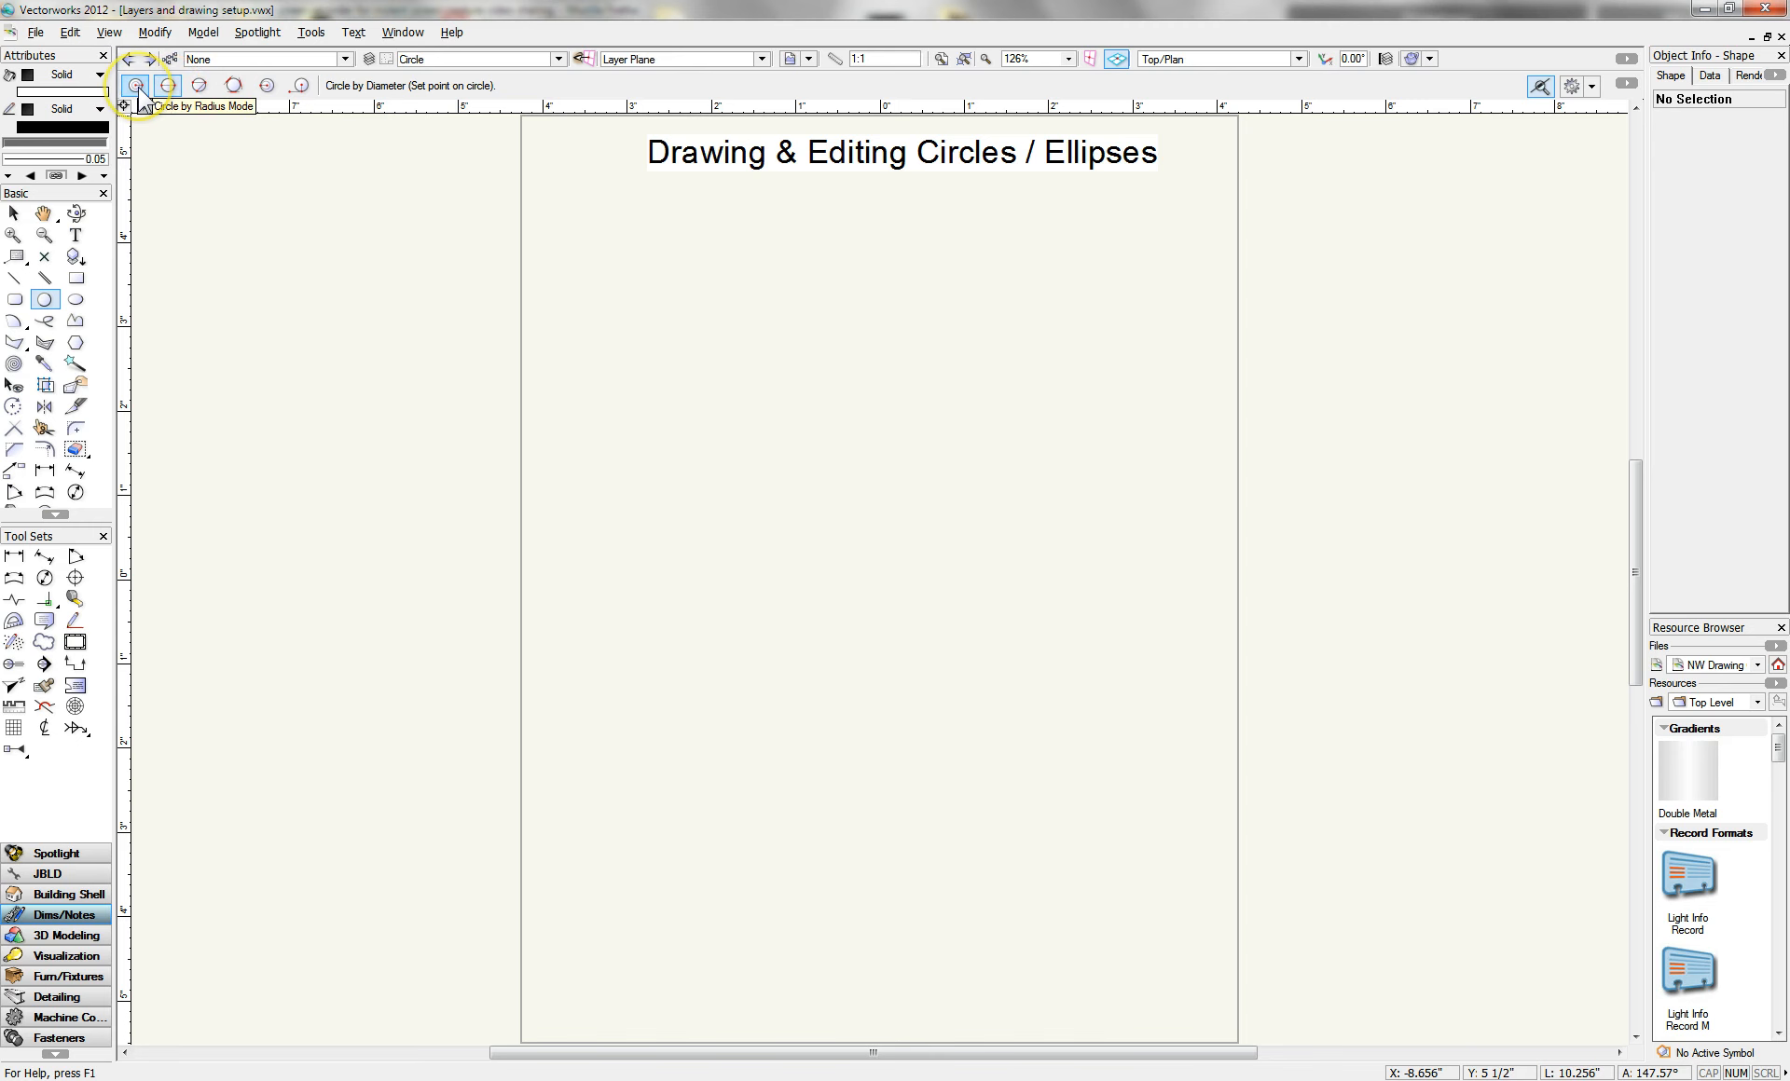
left_click(136, 86)
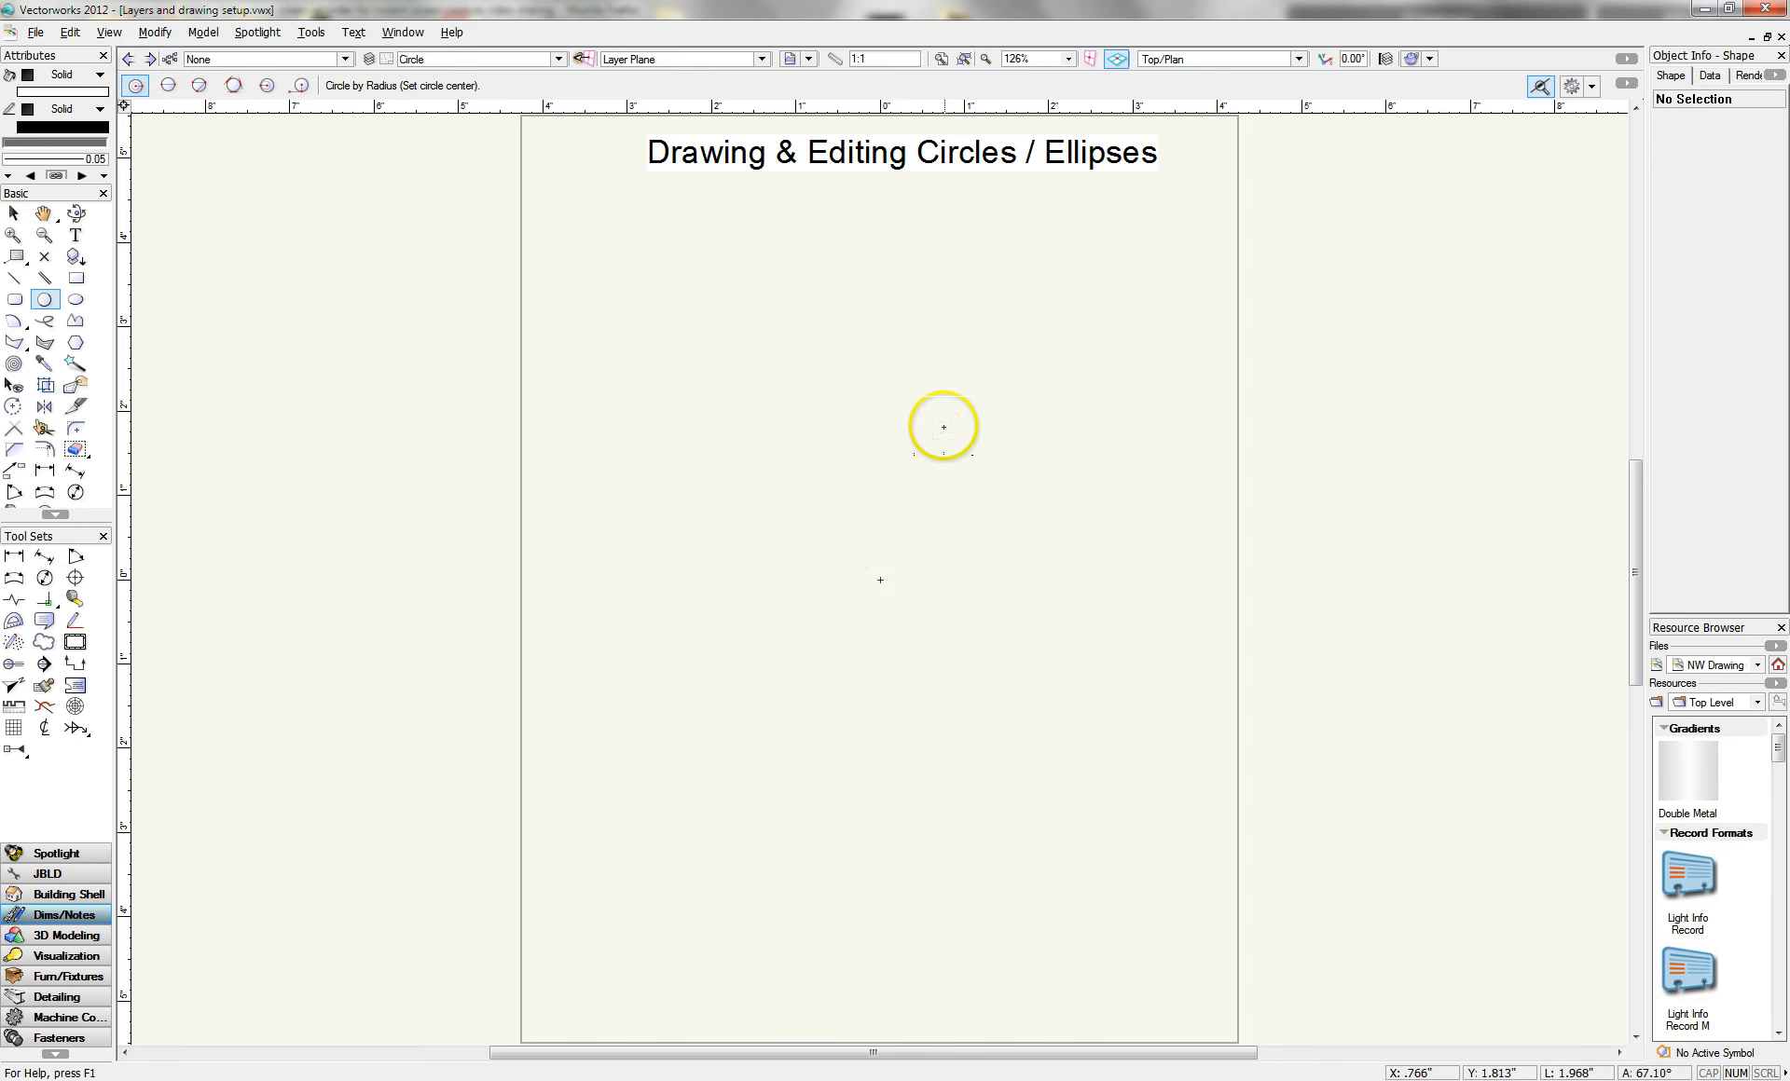
left_click(729, 405)
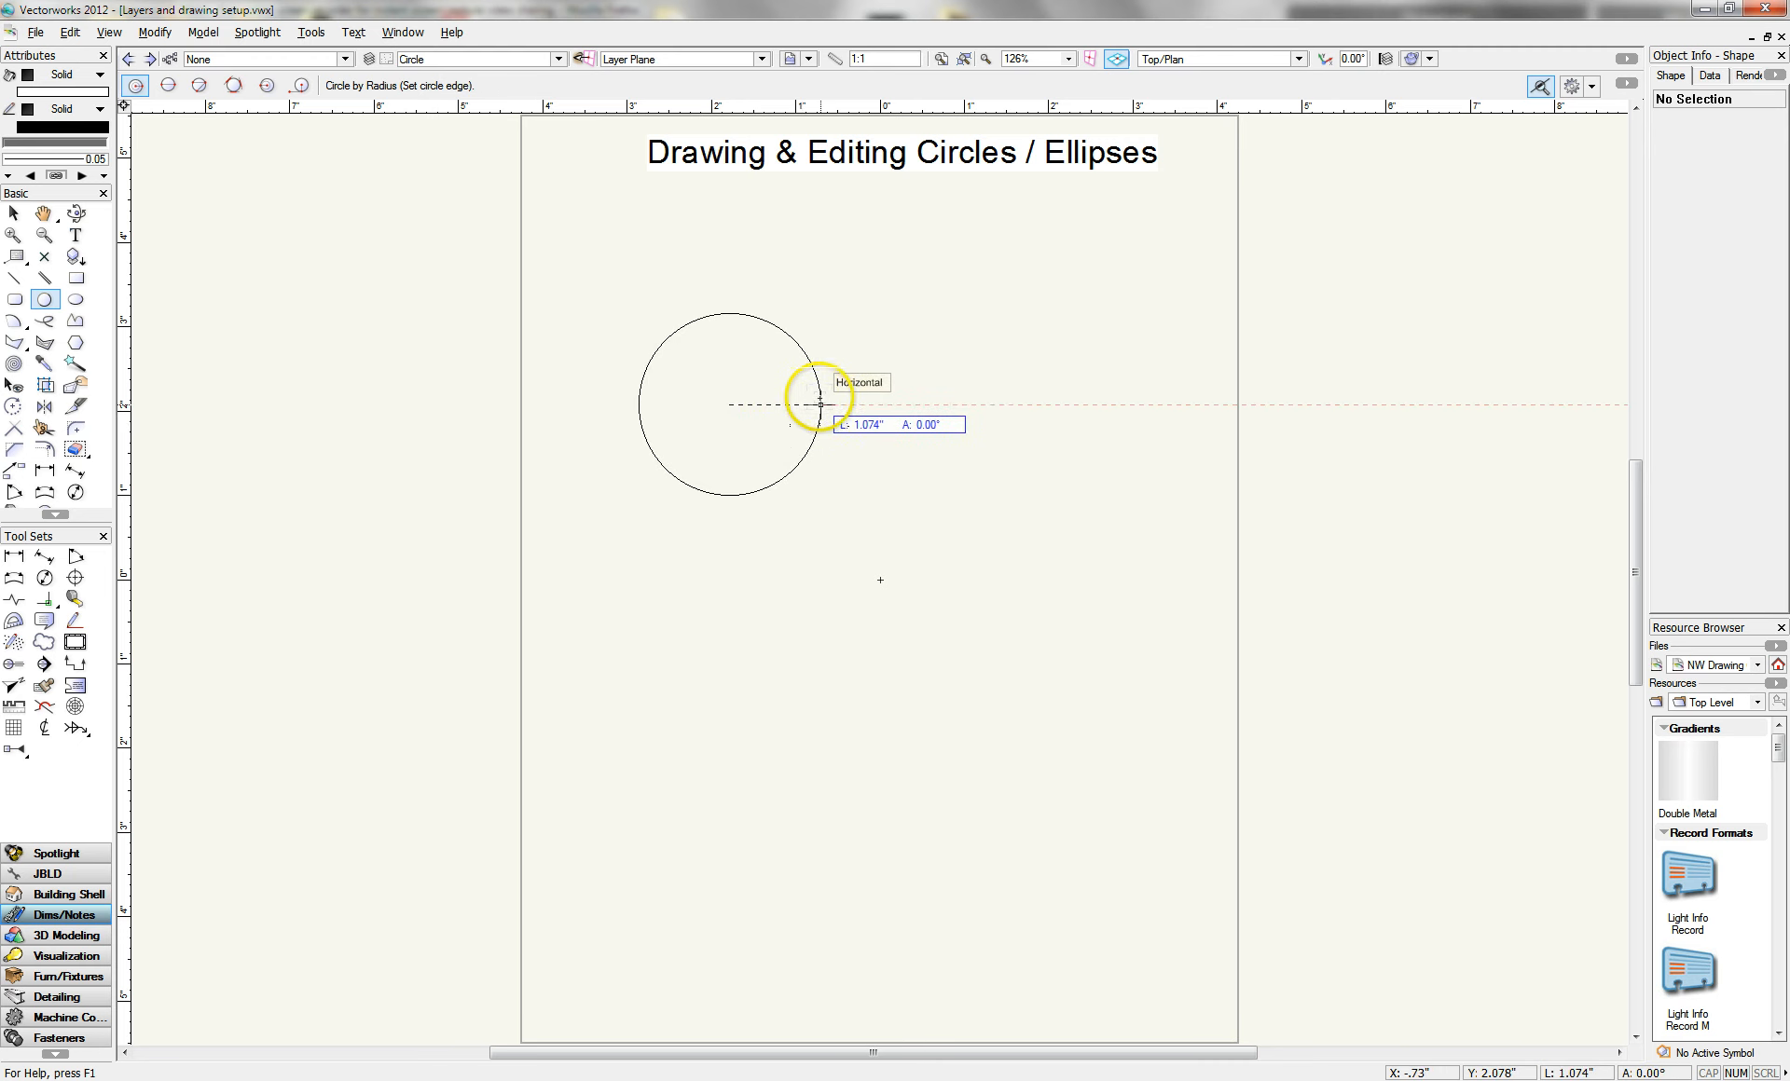
left_click(799, 405)
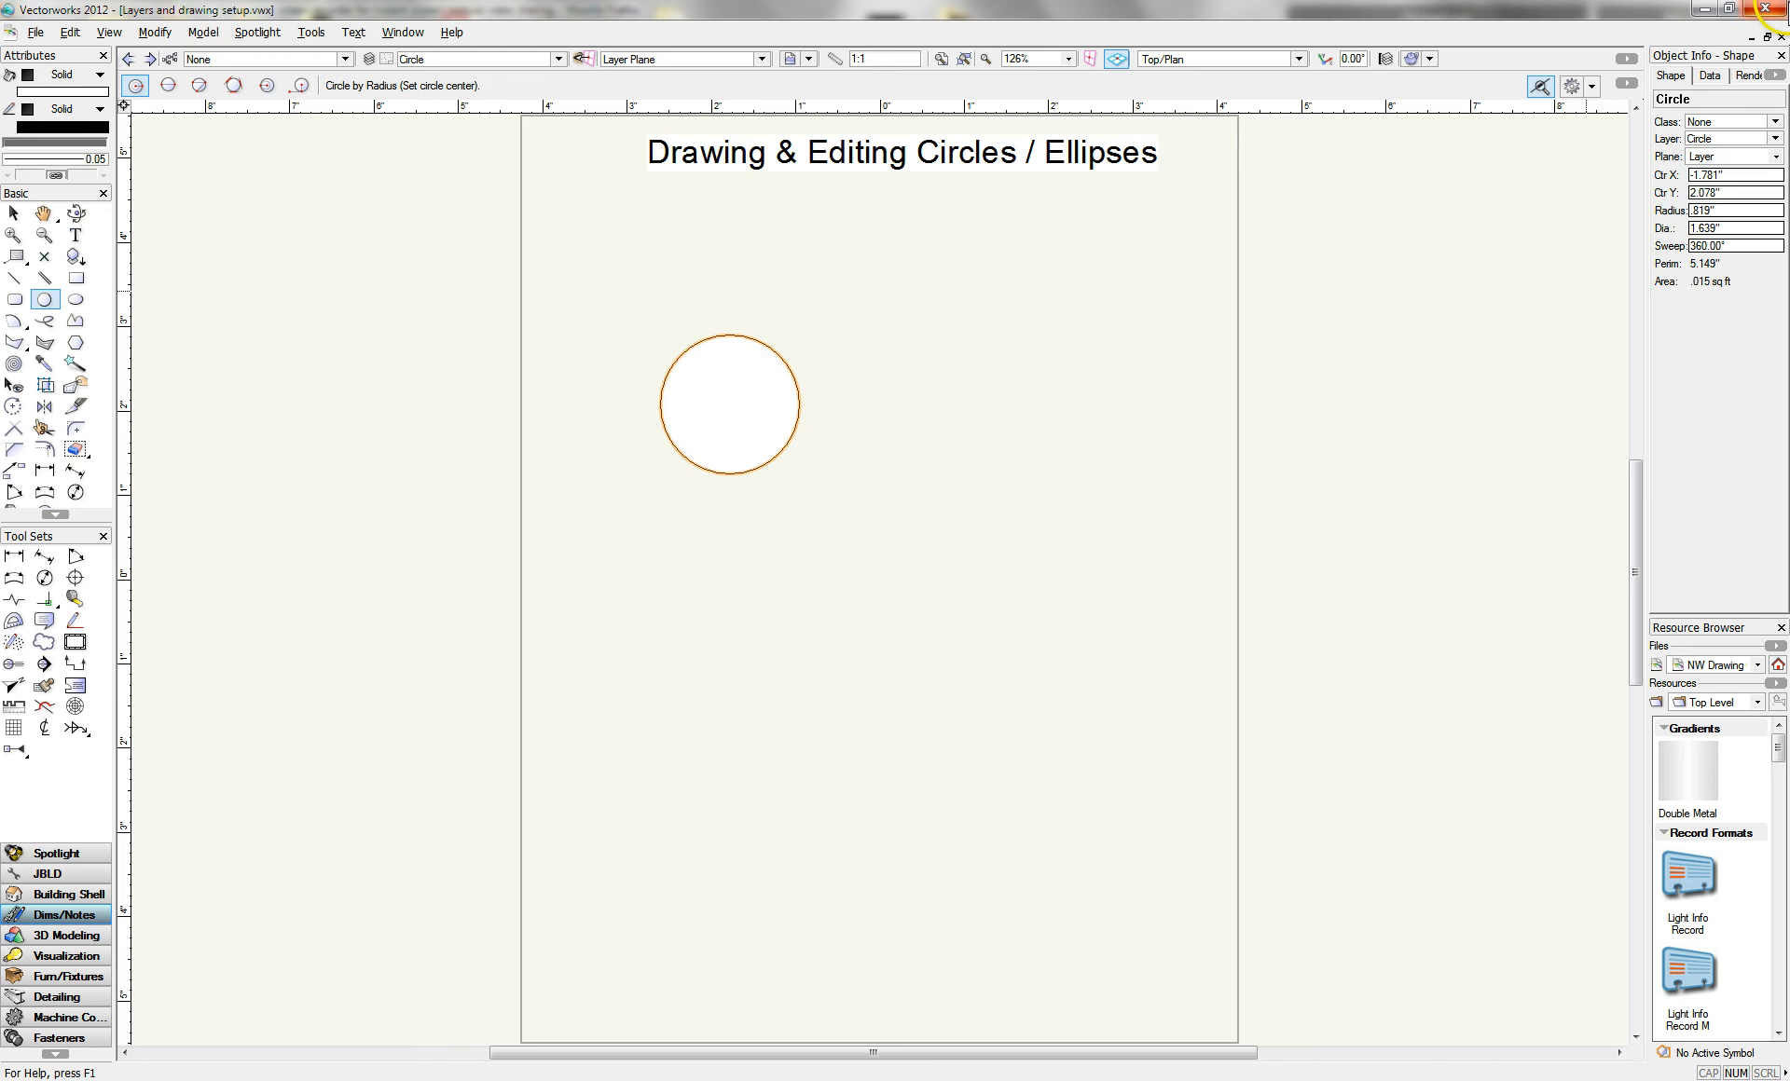
left_click(1729, 229)
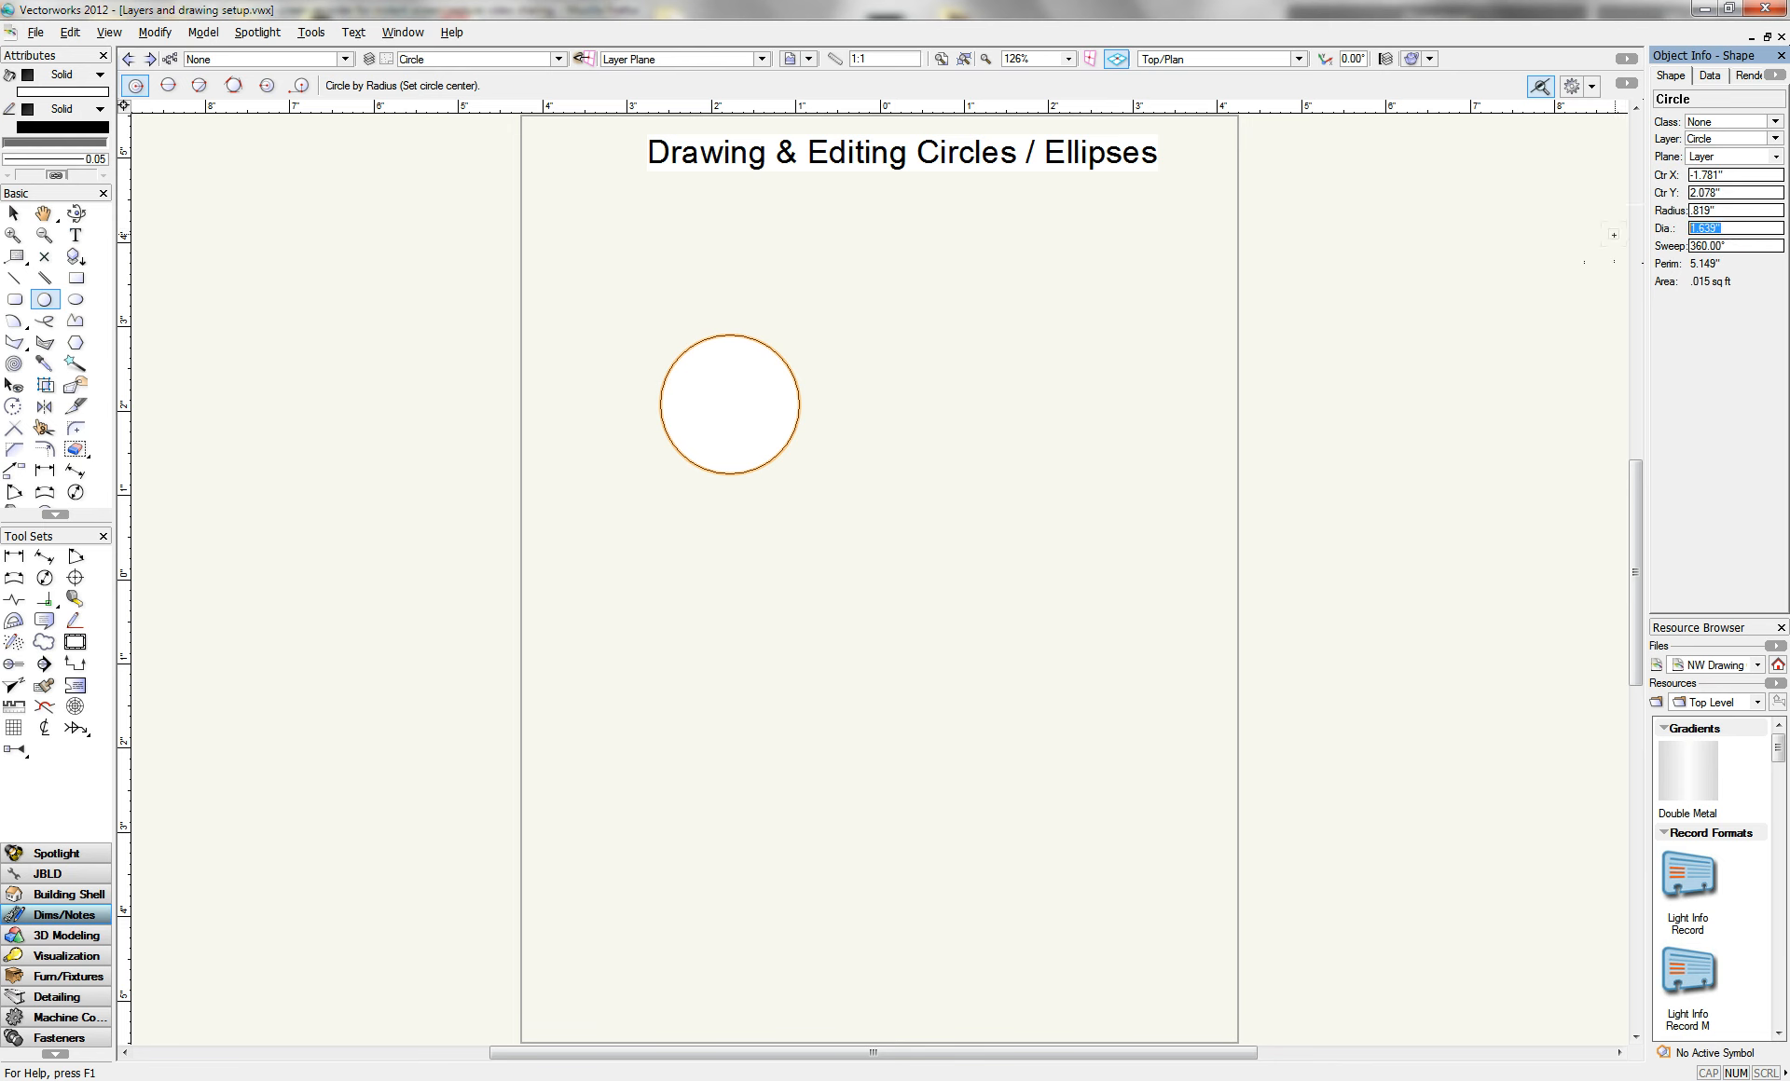
key("Return")
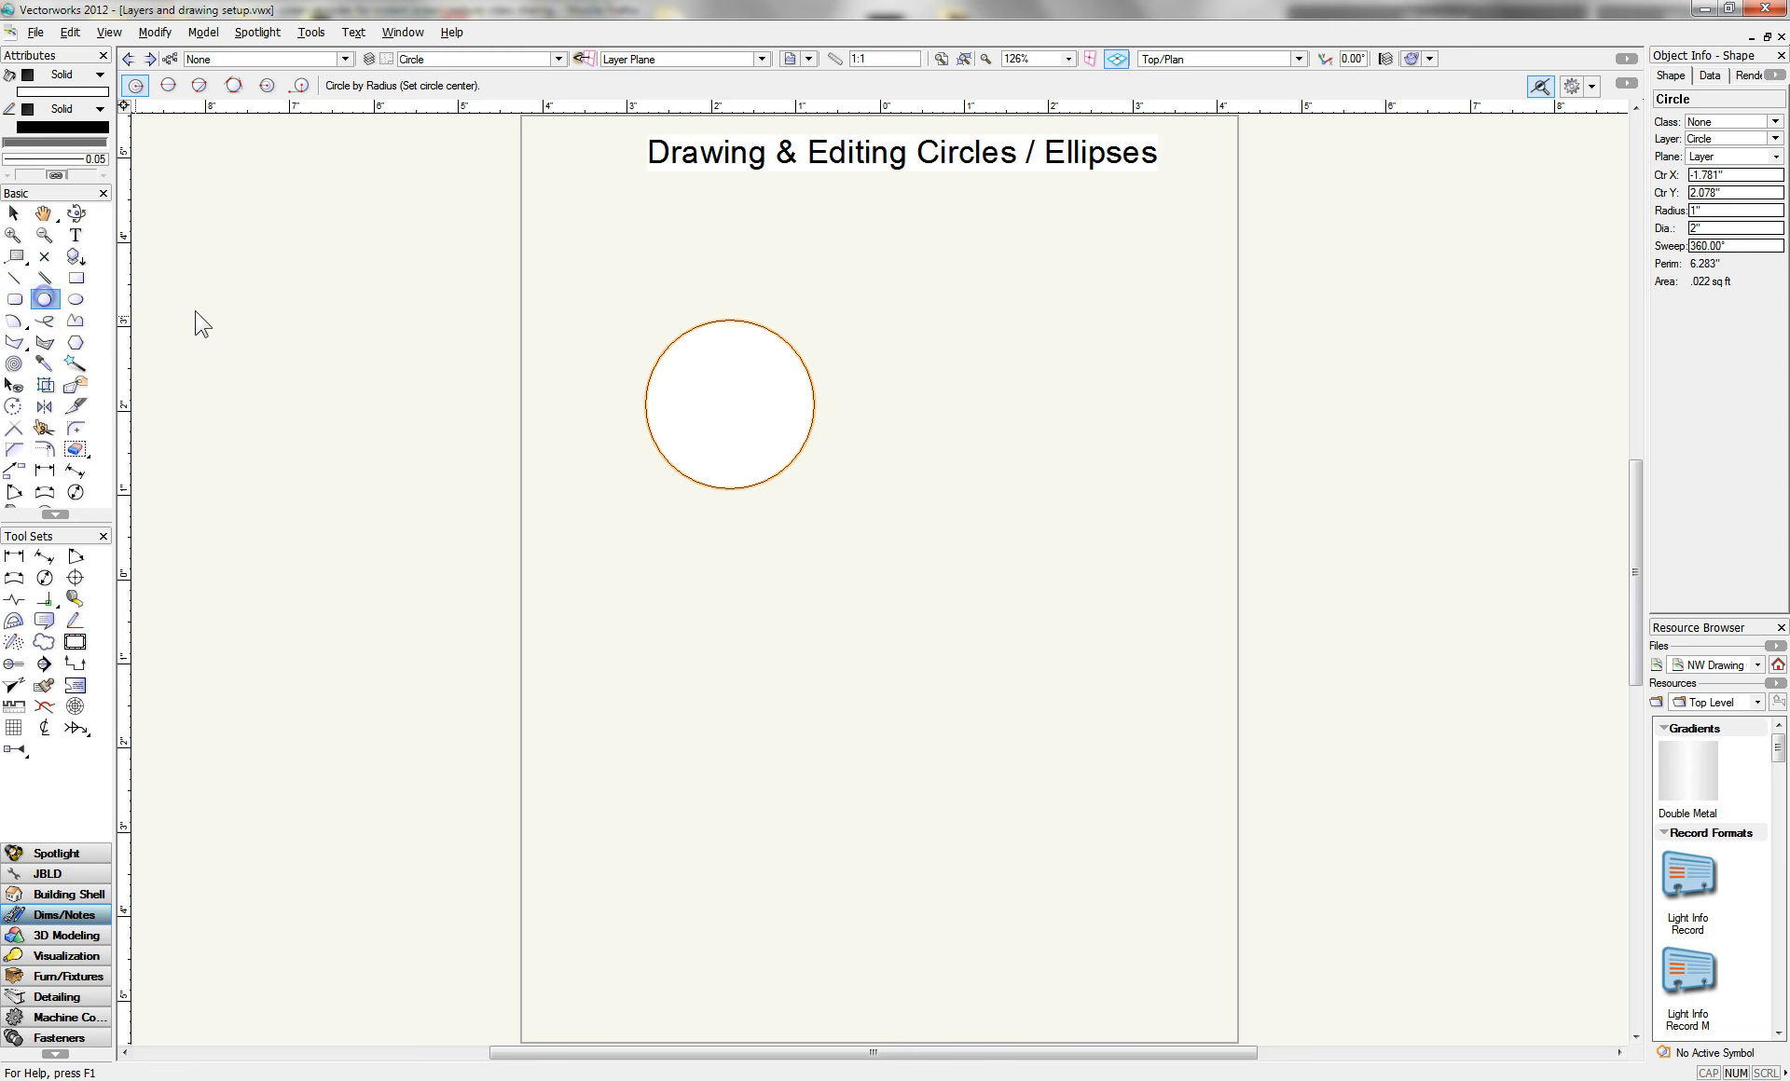
- Draw a second circle with a 1 1/2 inch radius beside the first and move it up and right, clear of the first
left_click(923, 386)
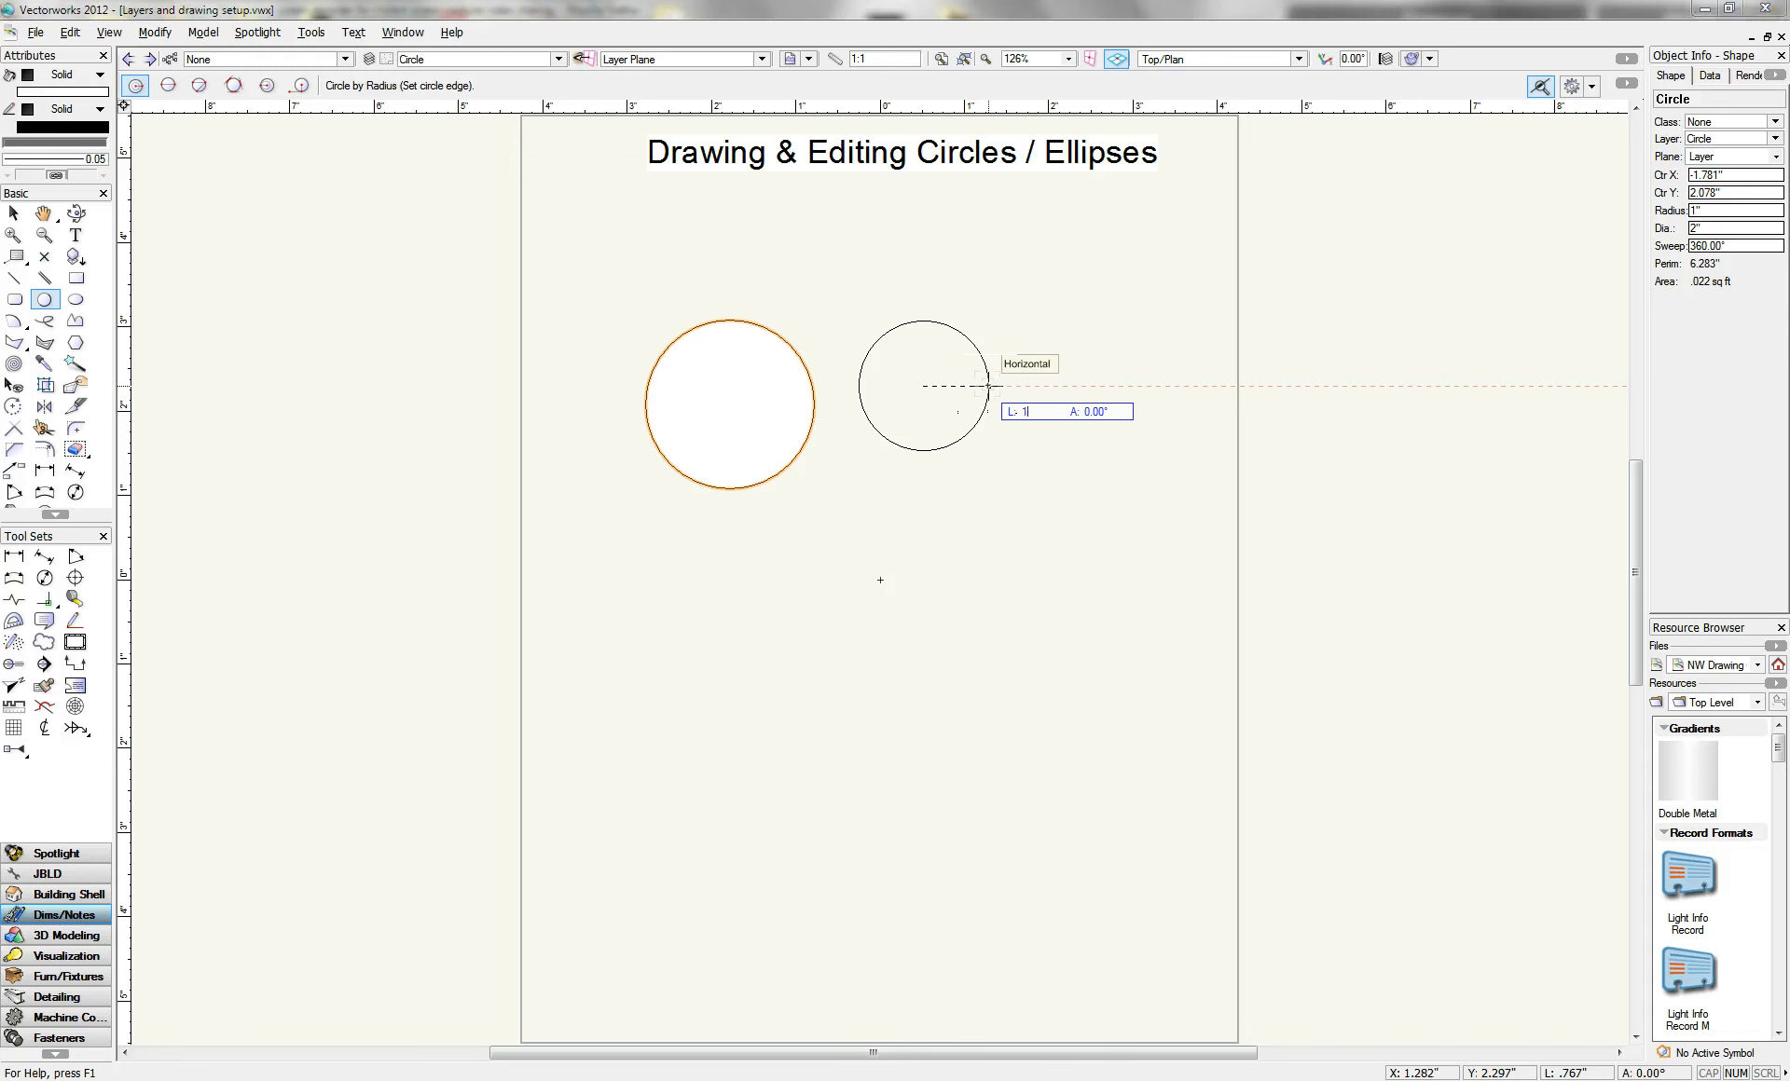
key("Tab")
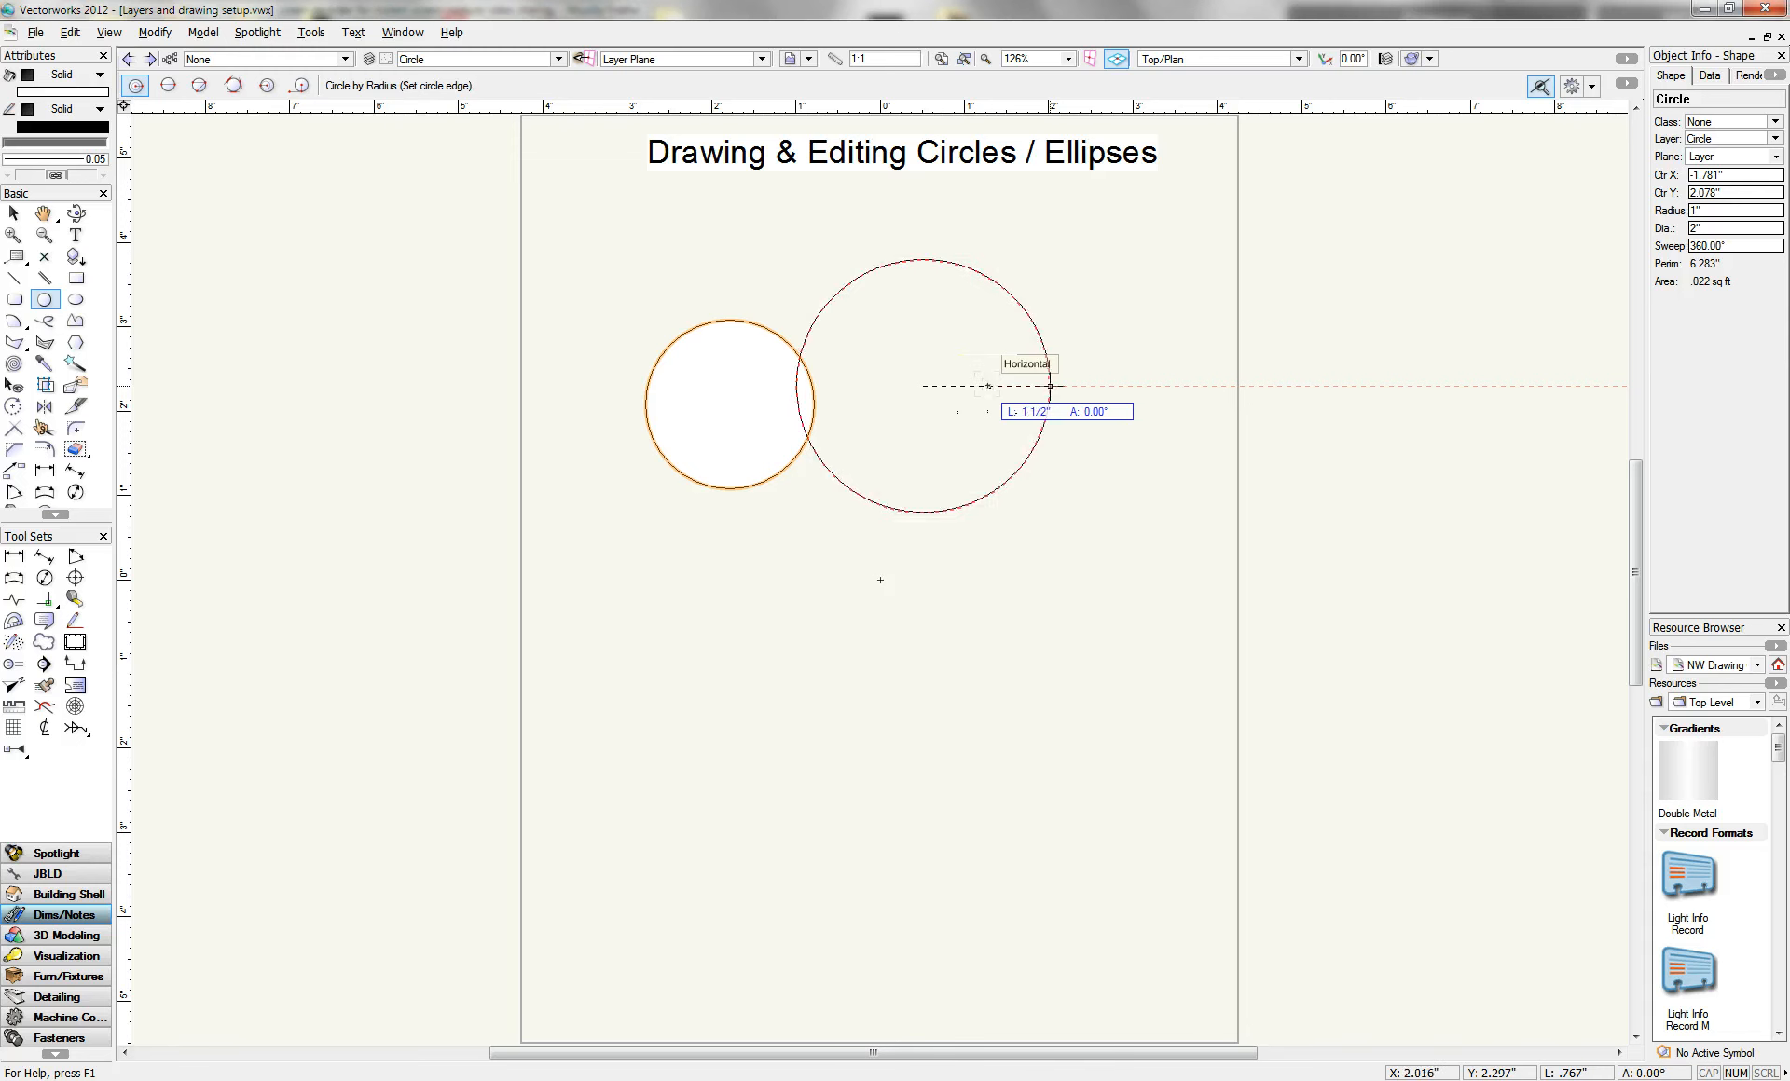
key("Return")
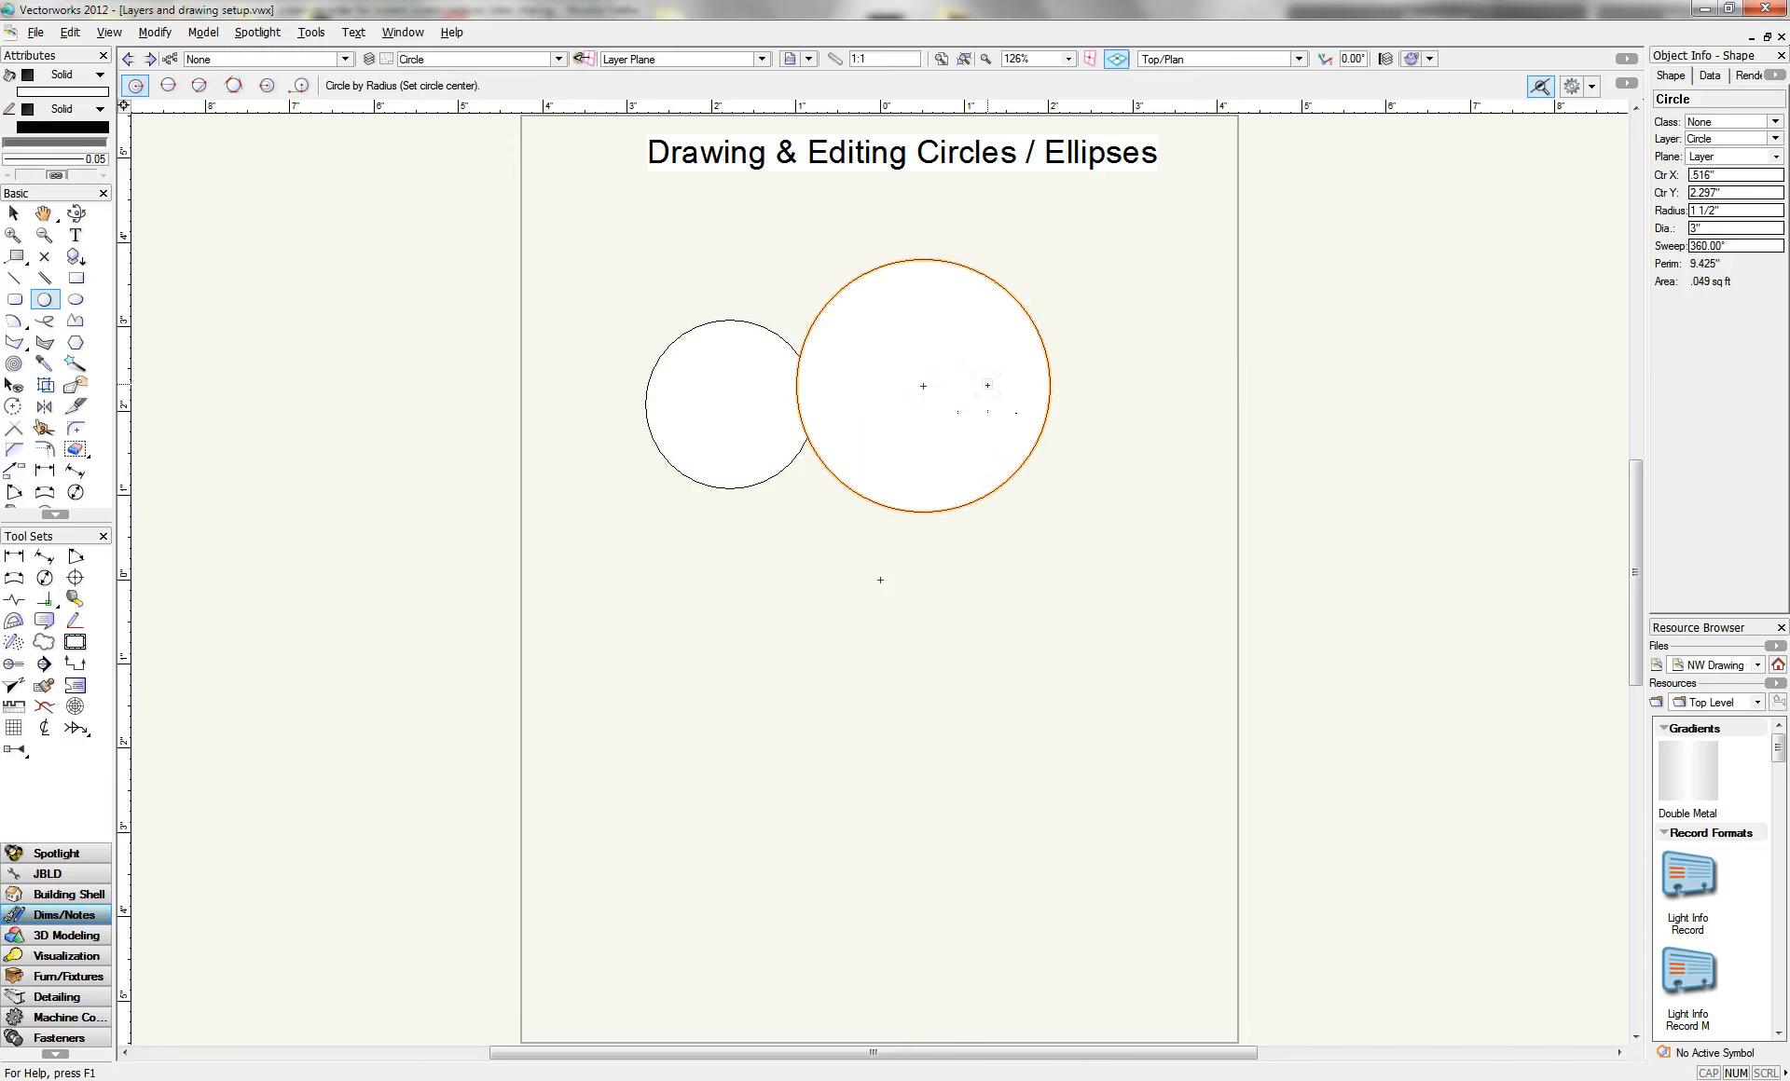
left_click(14, 214)
left_click_drag(922, 386, 1012, 365)
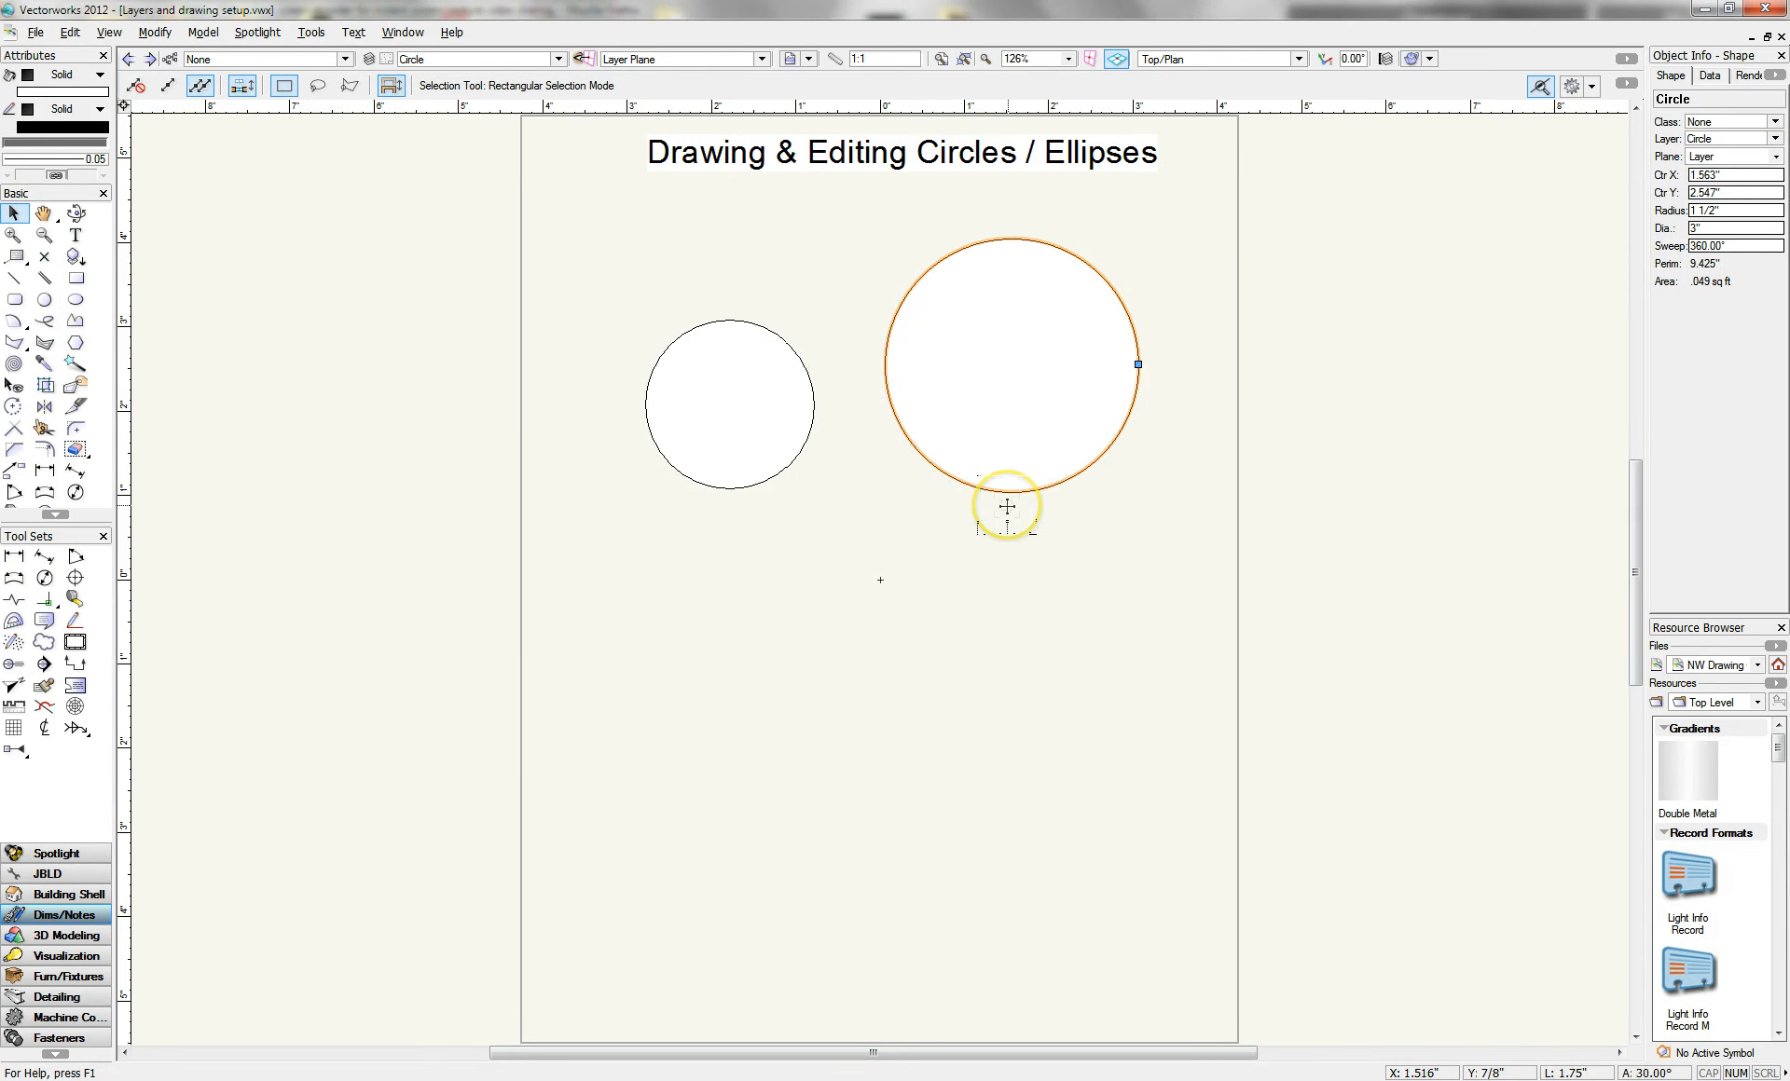
- Draw a circle by diameter, about 2.5 inches across, below the 2 inch circle
left_click(43, 299)
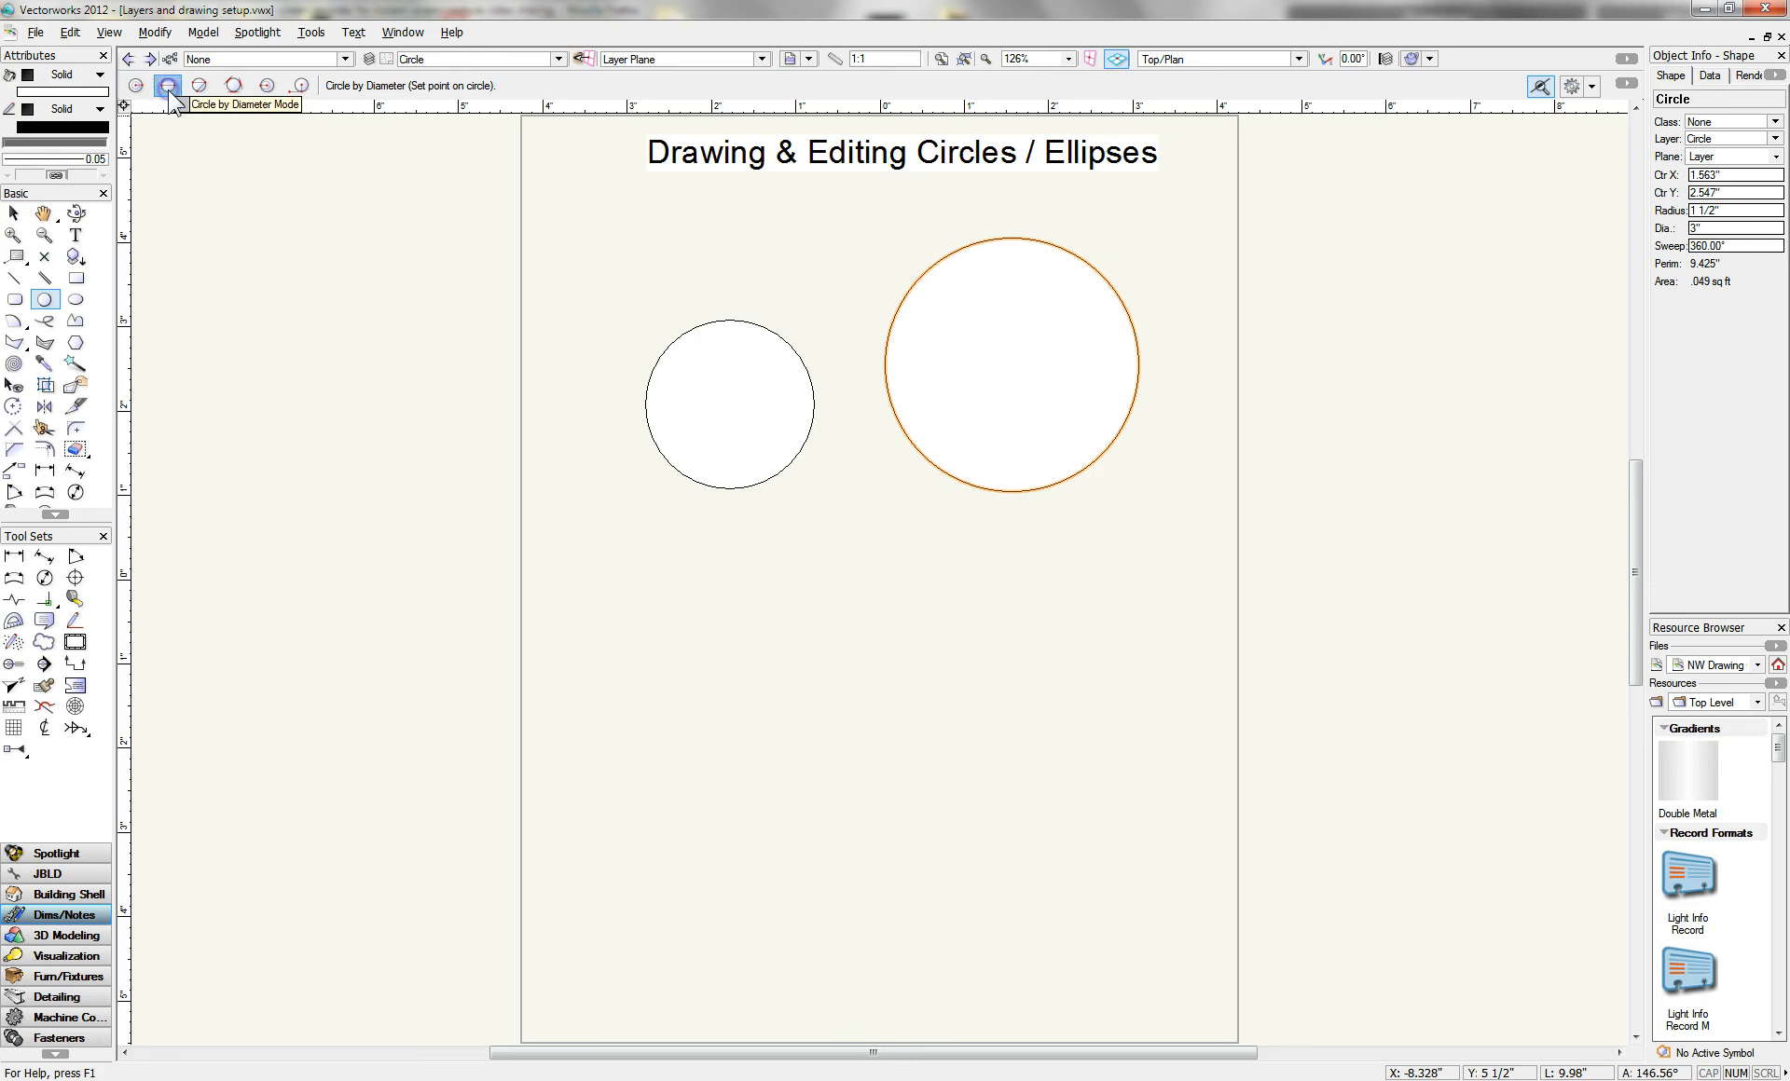
left_click(643, 607)
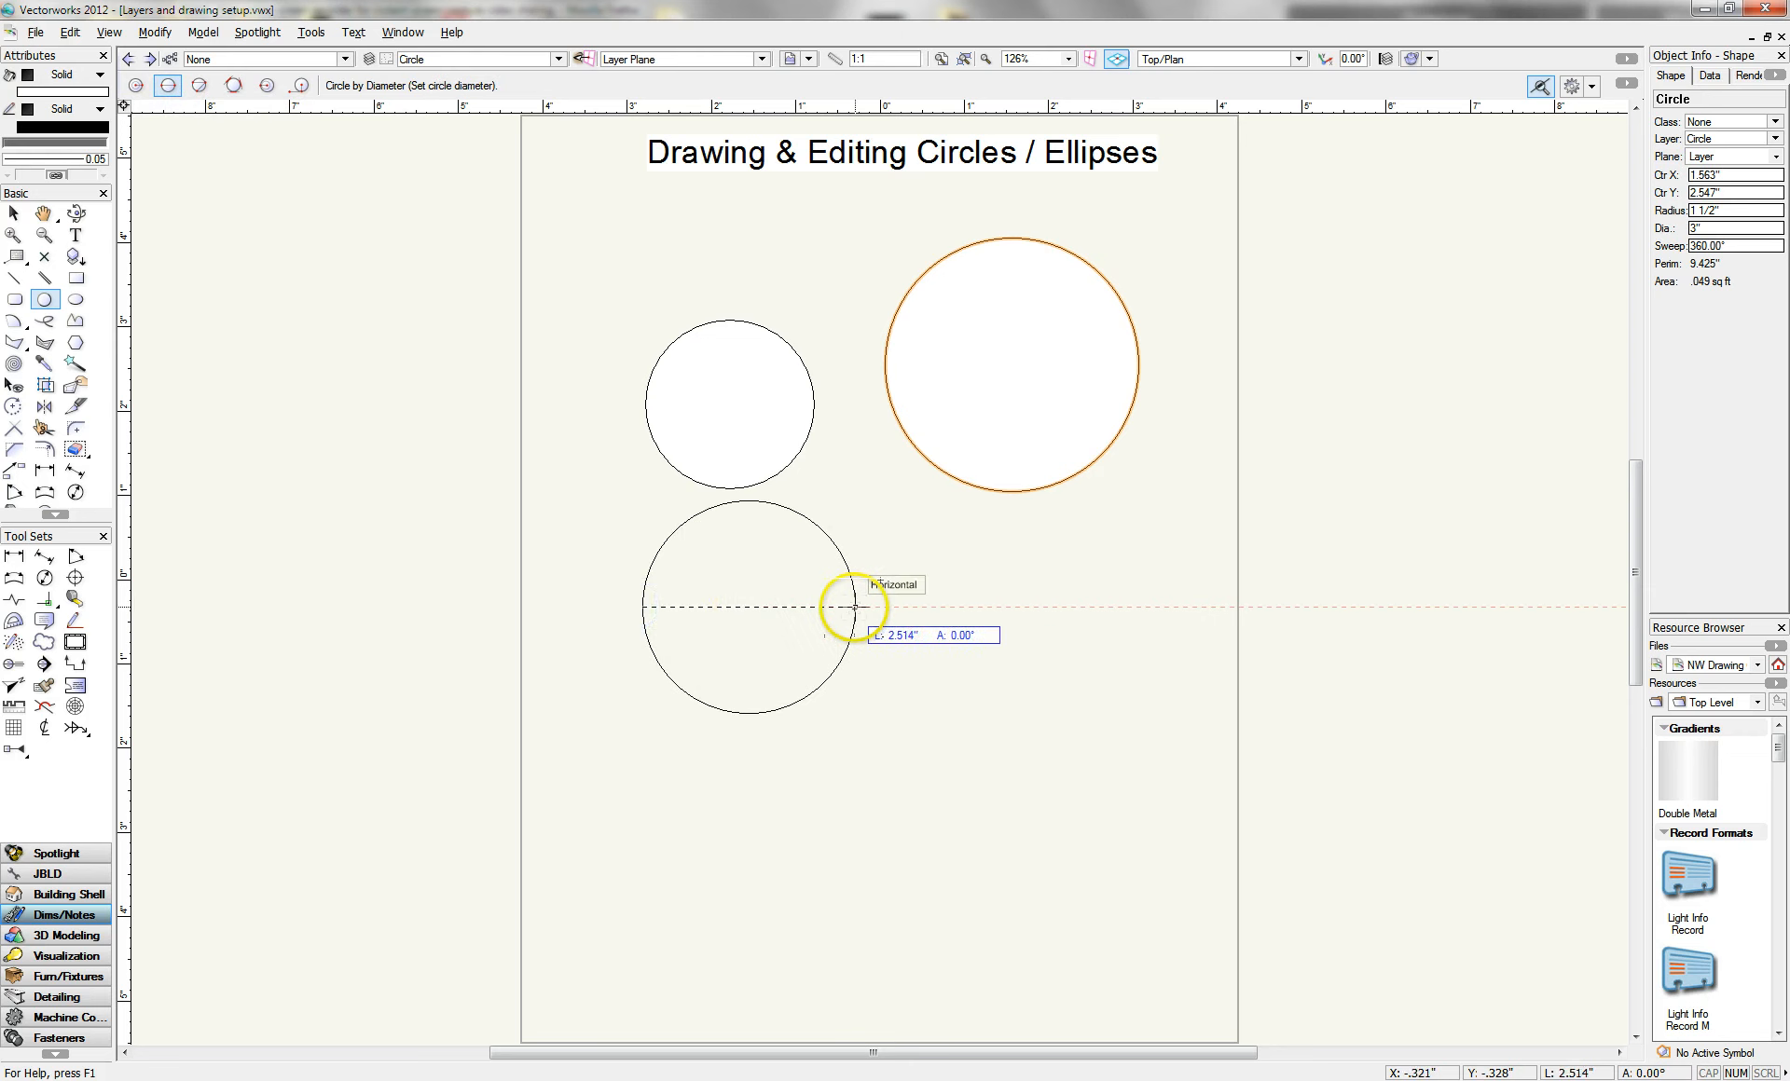
left_click(855, 607)
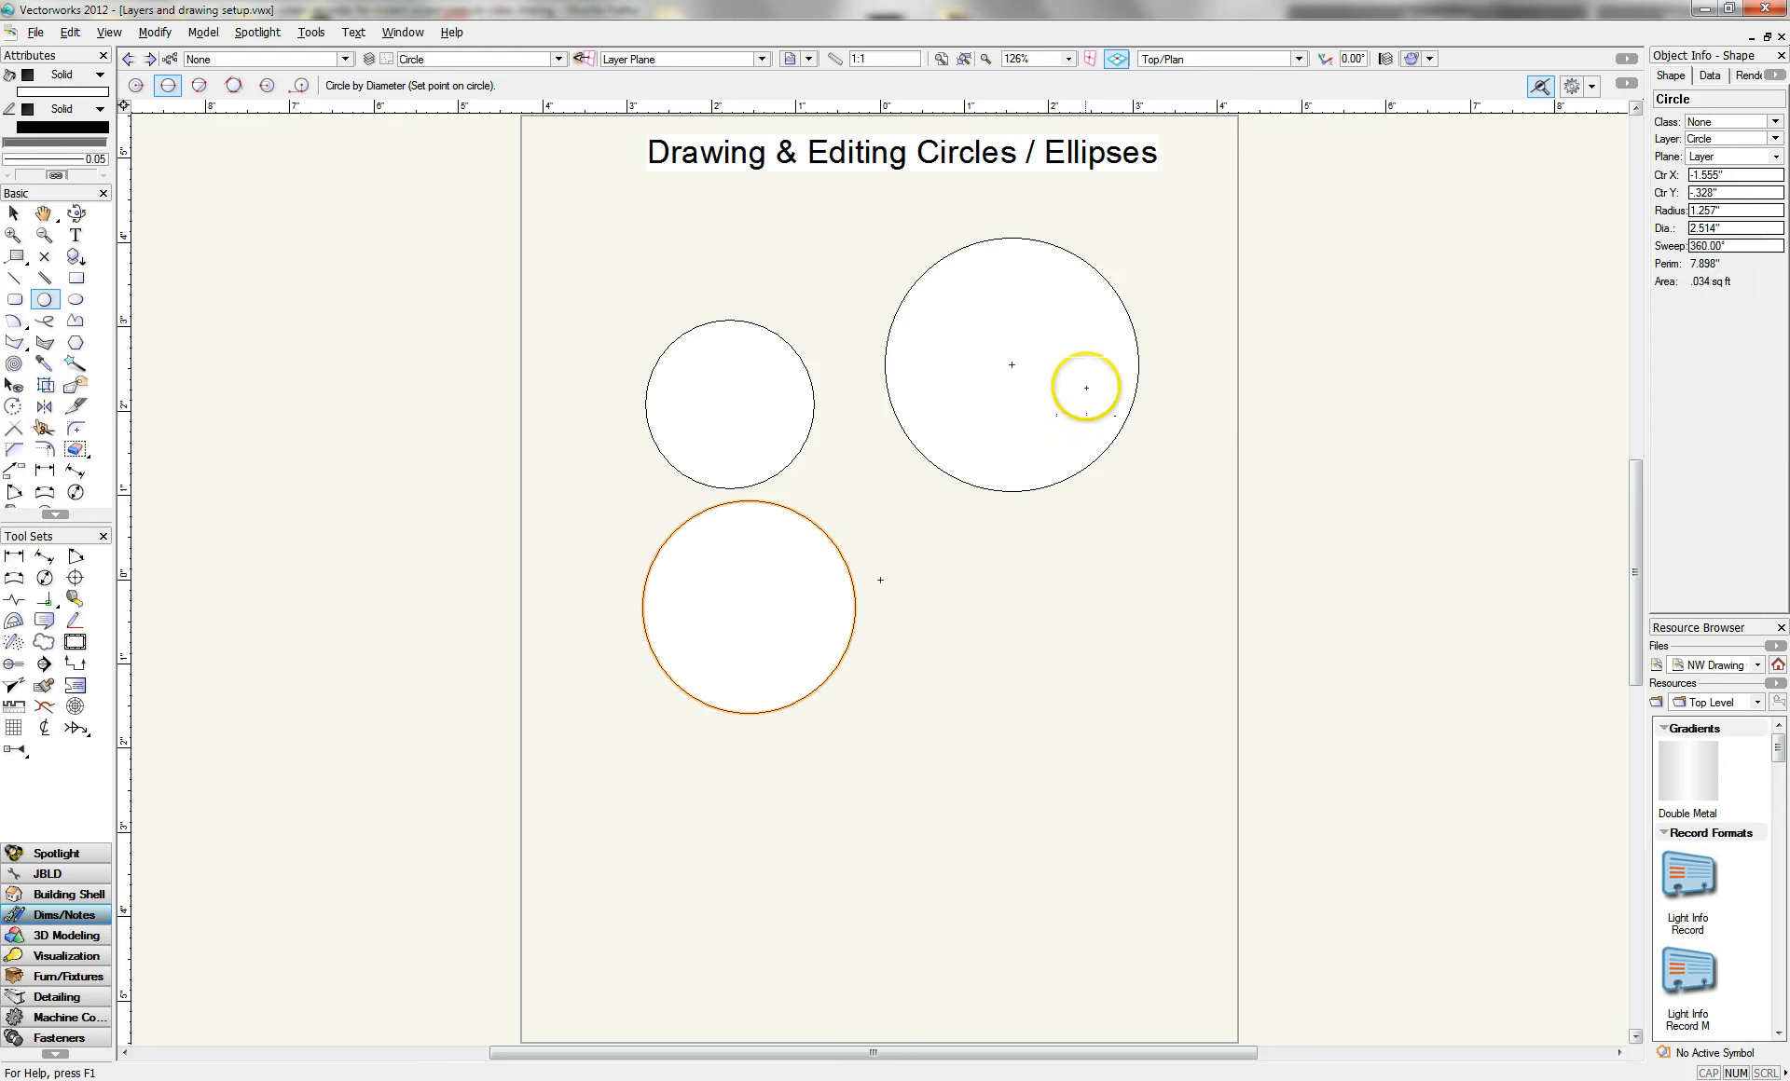
- Stack two circles by diameter, about 1.77 and 0.97 inches, downward from the bottom point of the 3 inch circle
left_click(1011, 491)
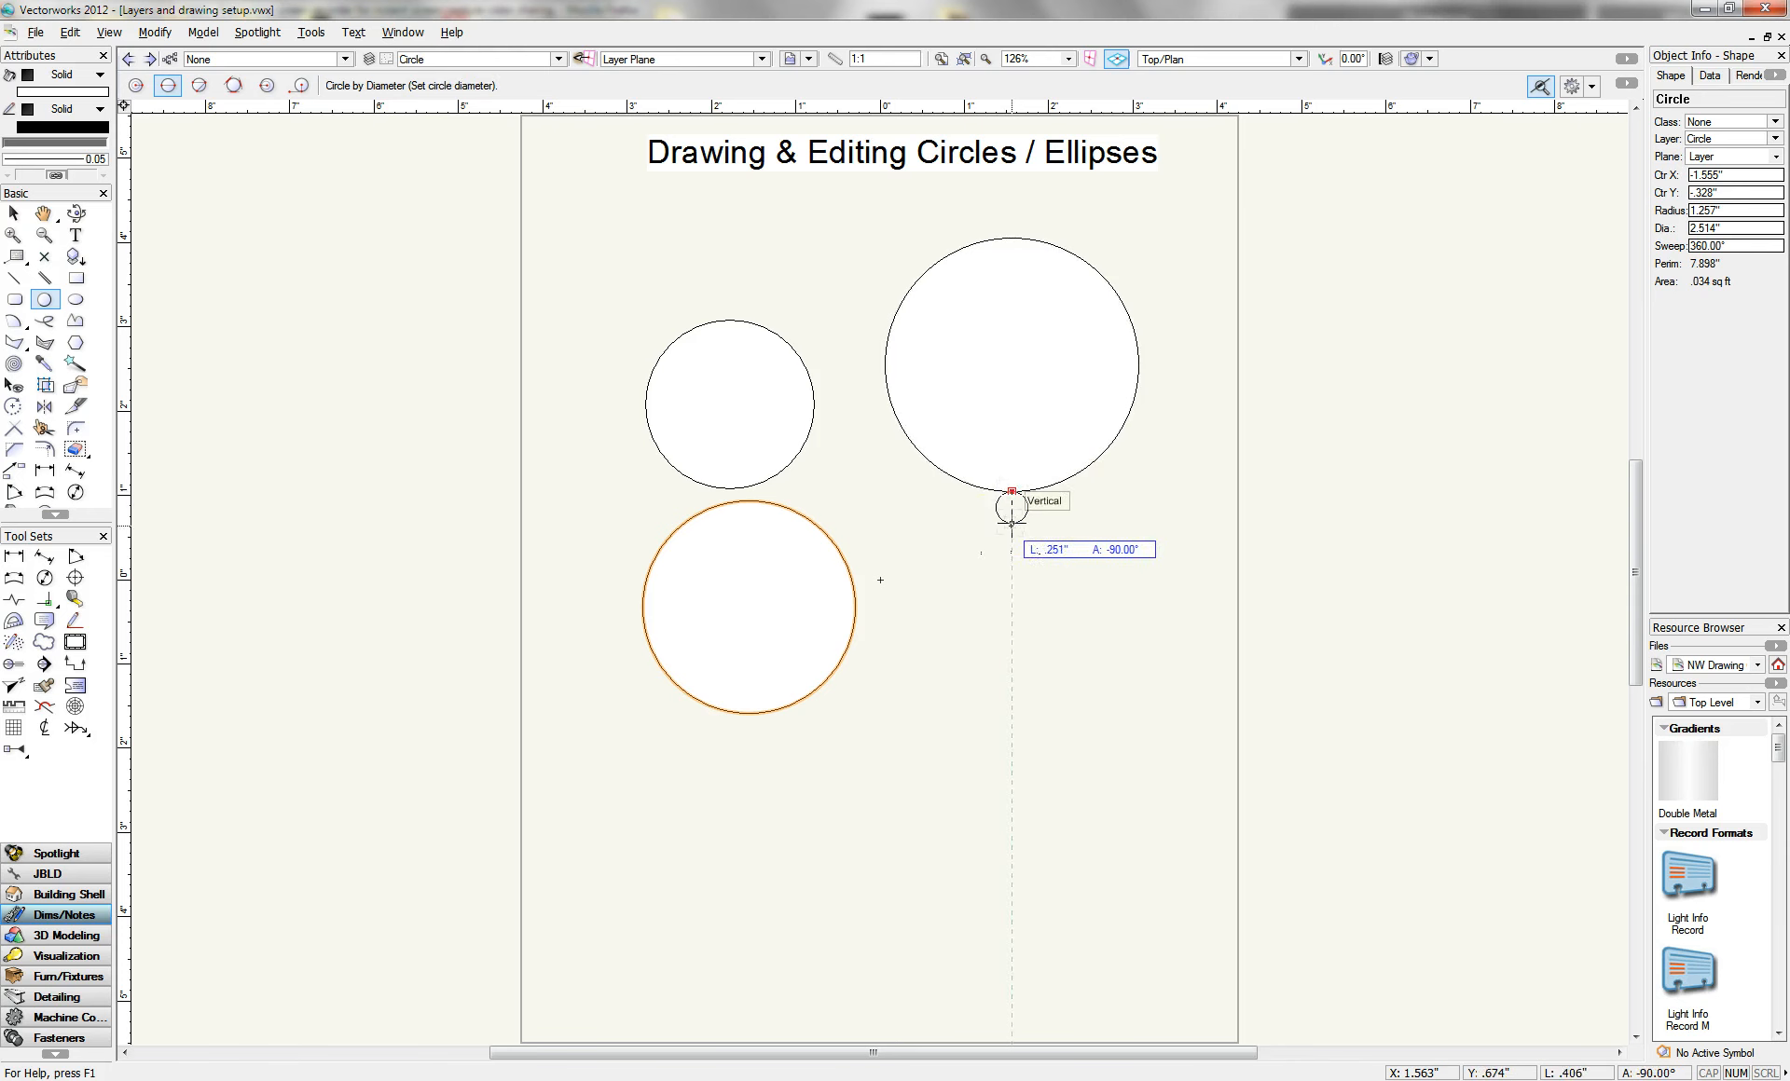
left_click(1011, 639)
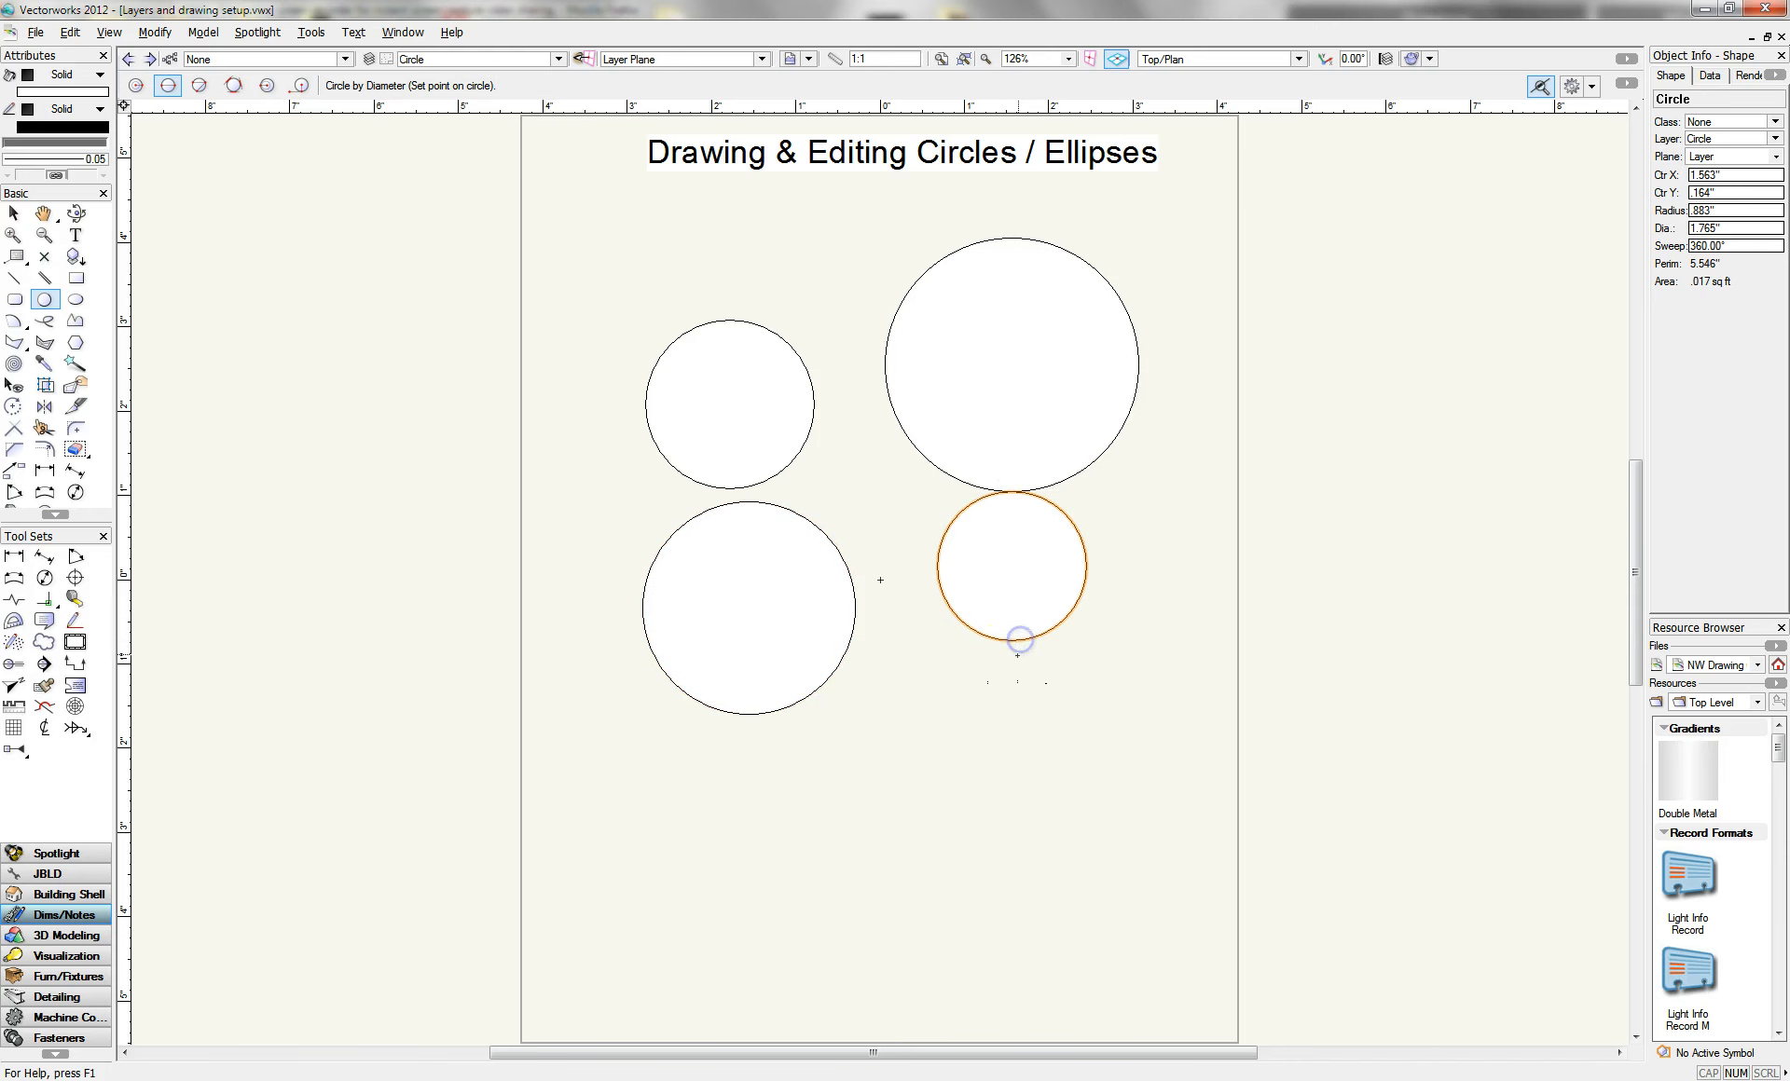
left_click(1011, 641)
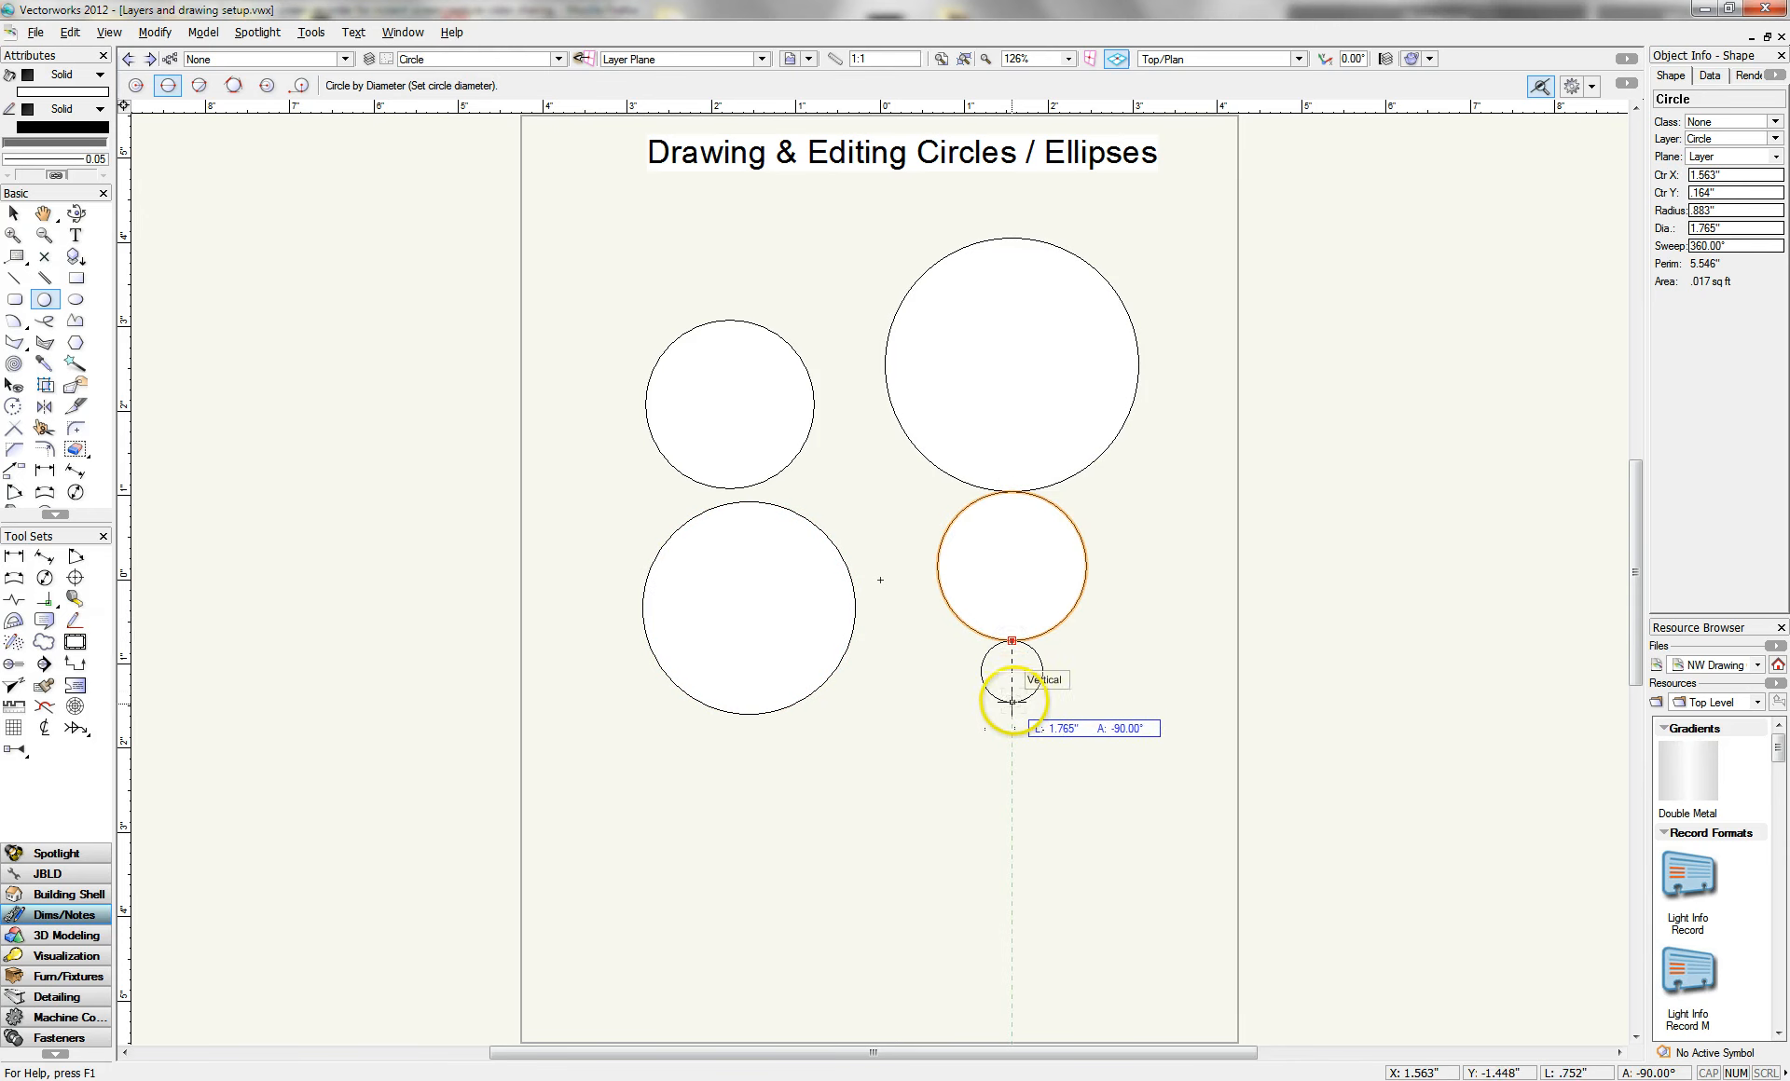
left_click(1012, 723)
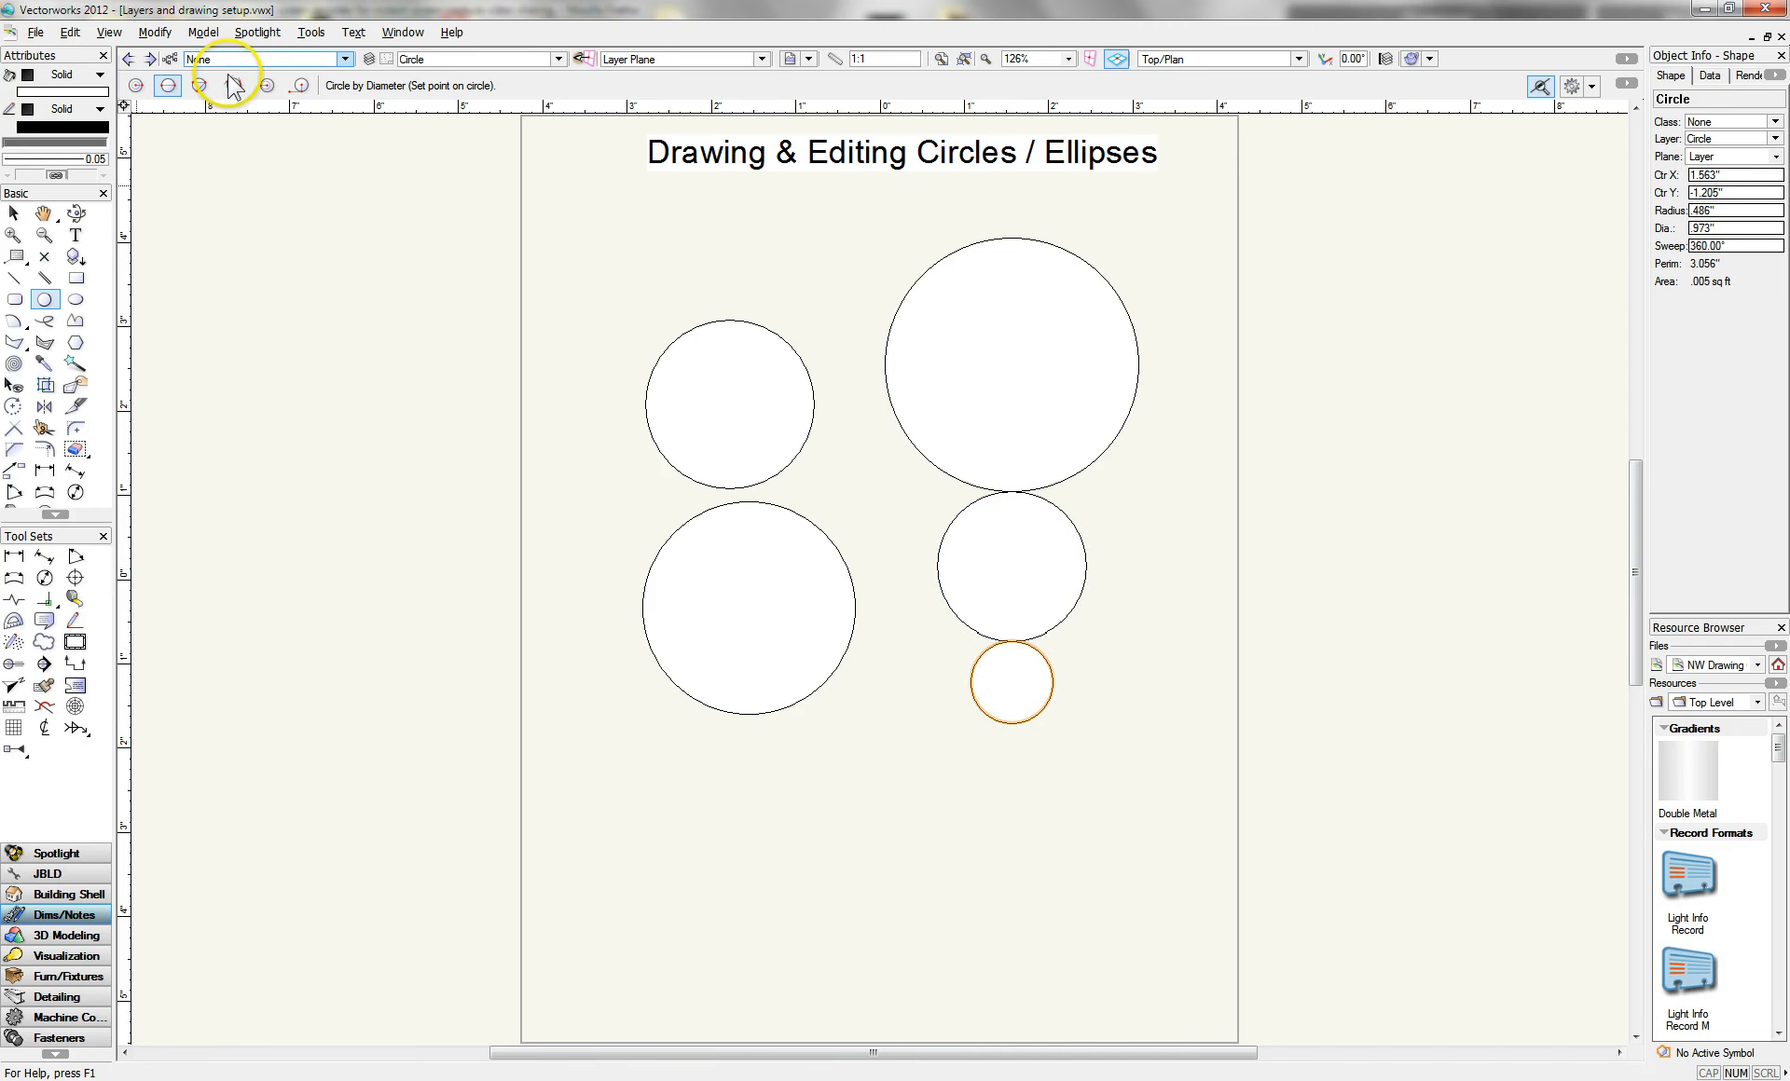
- Draw a circle through three points, about 2.13 inches in diameter, below the lower left circle
left_click(200, 85)
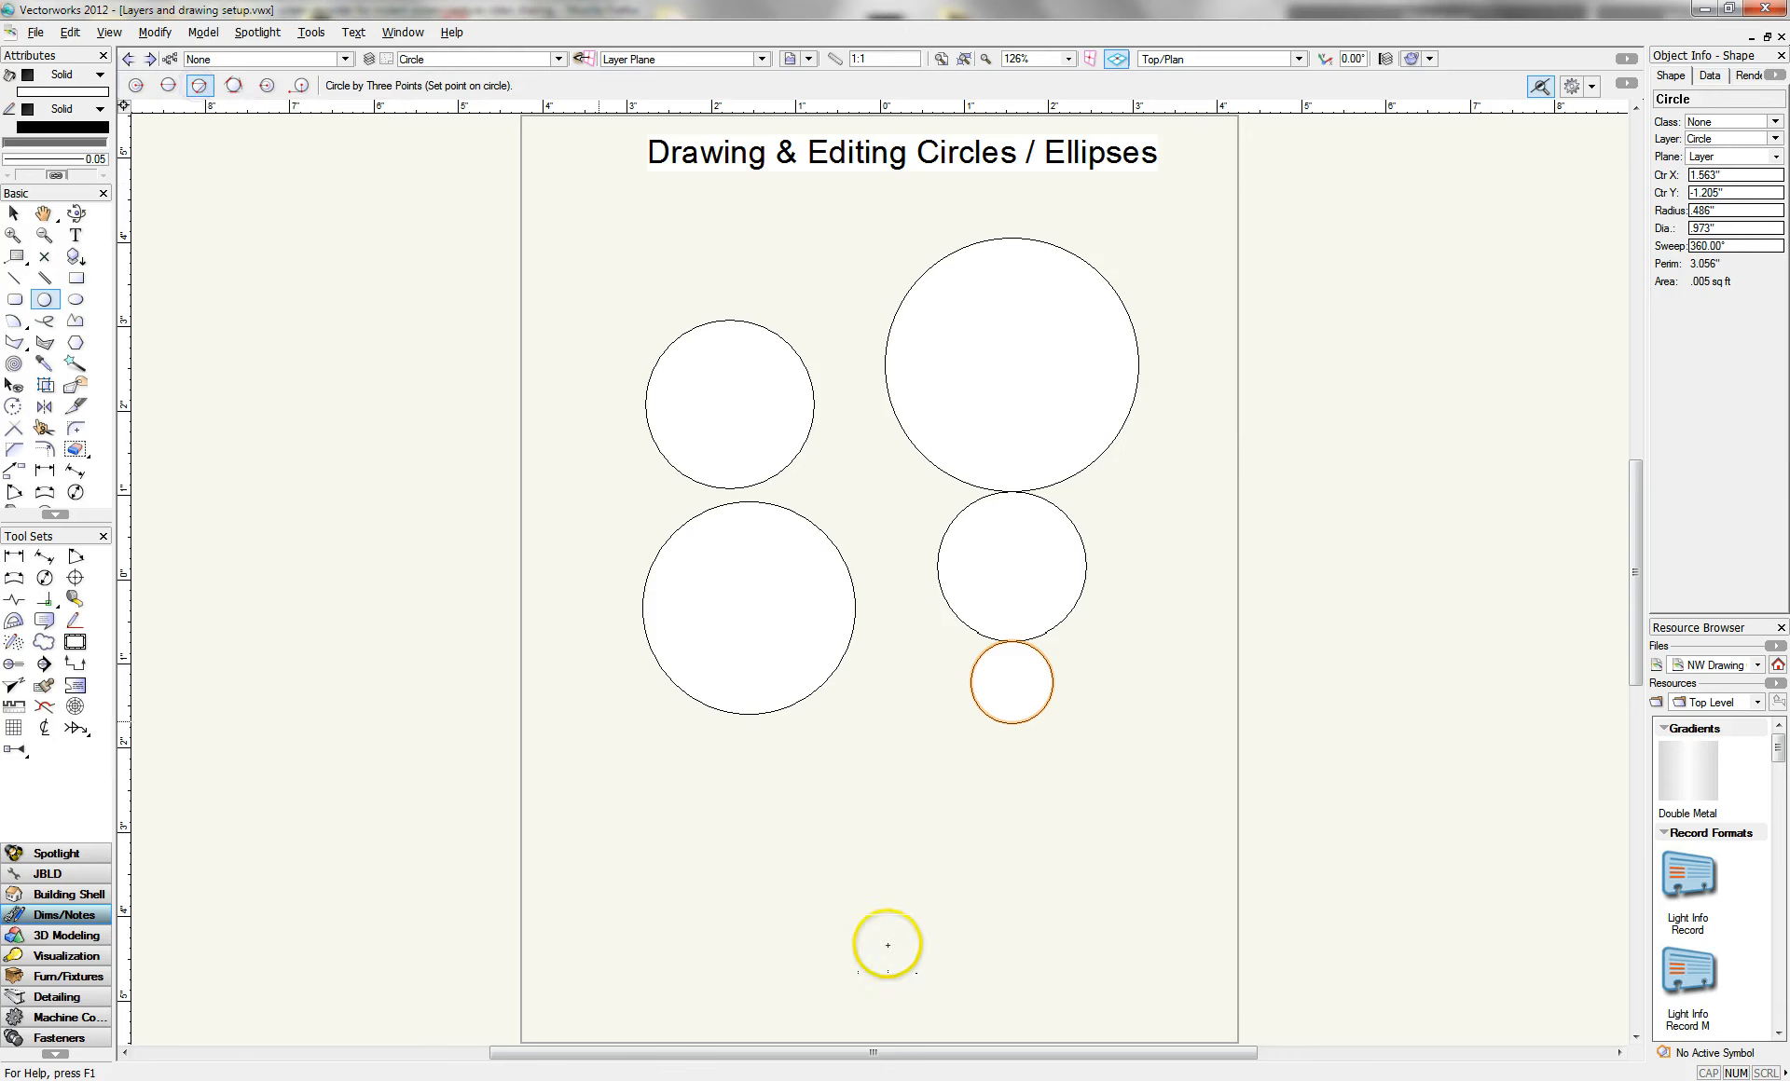
left_click(779, 898)
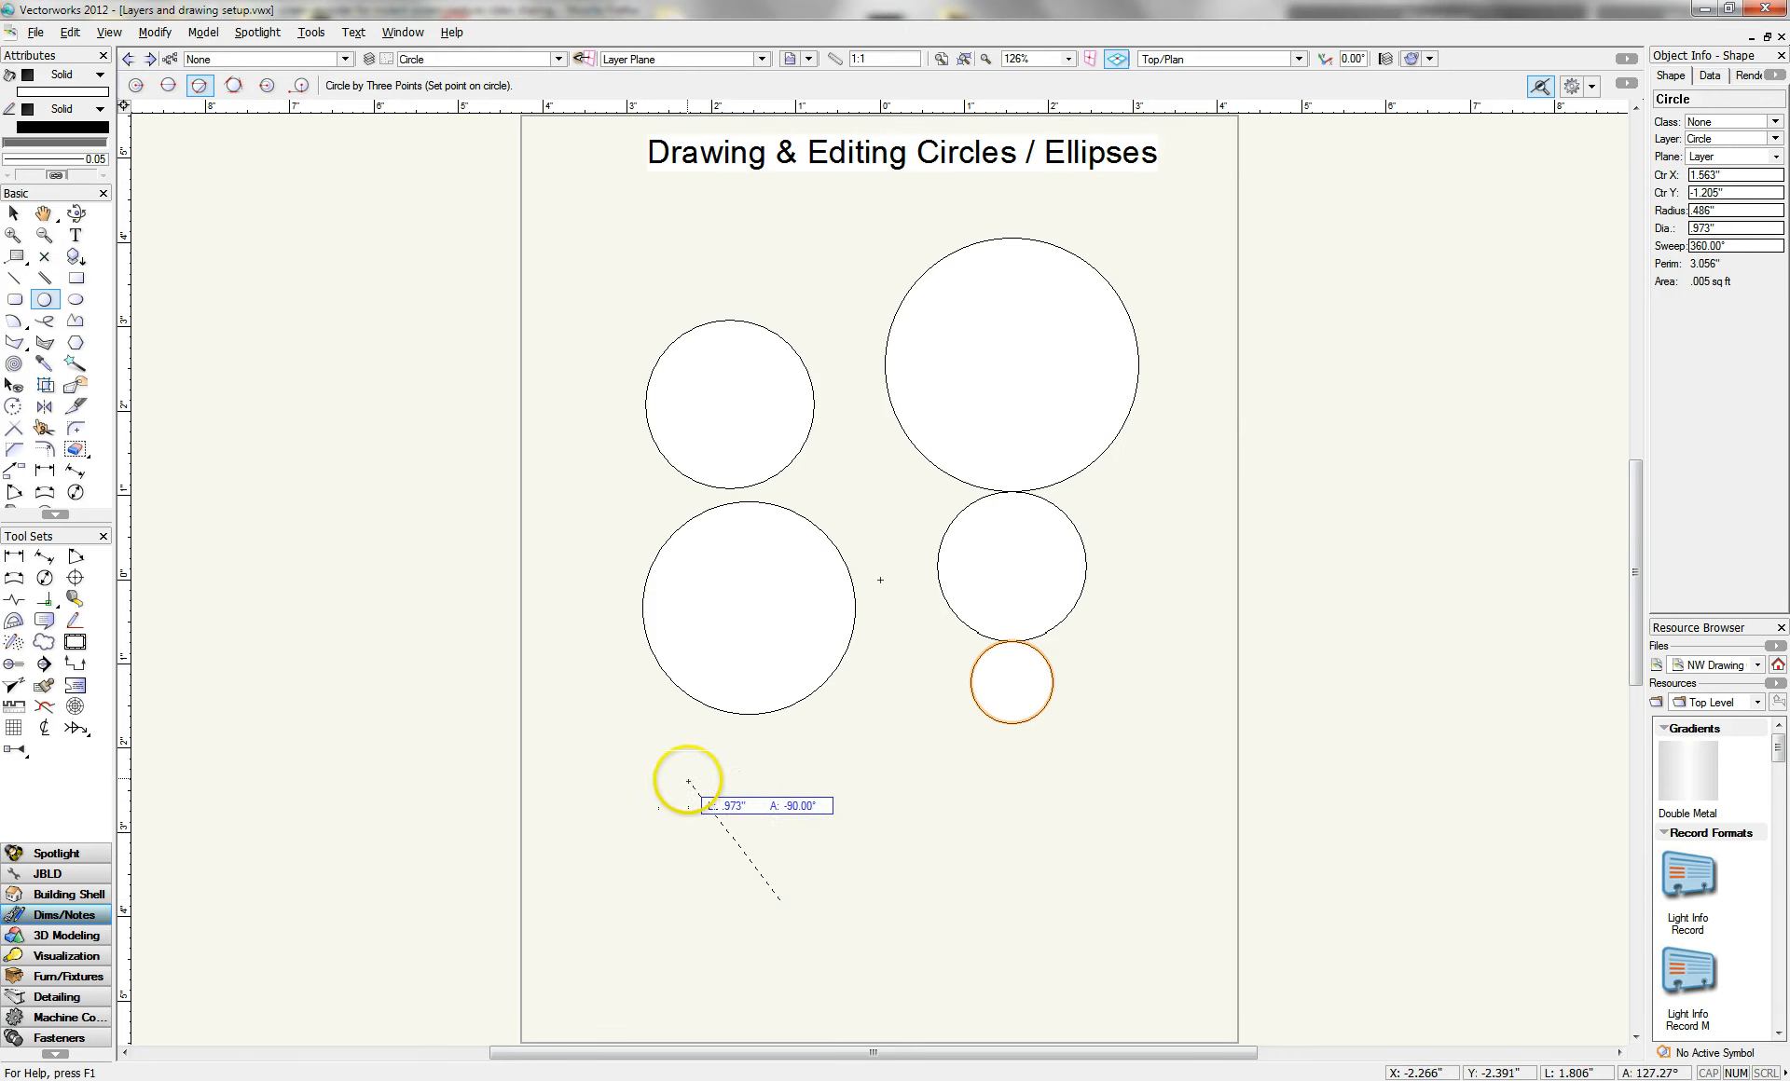
left_click(687, 779)
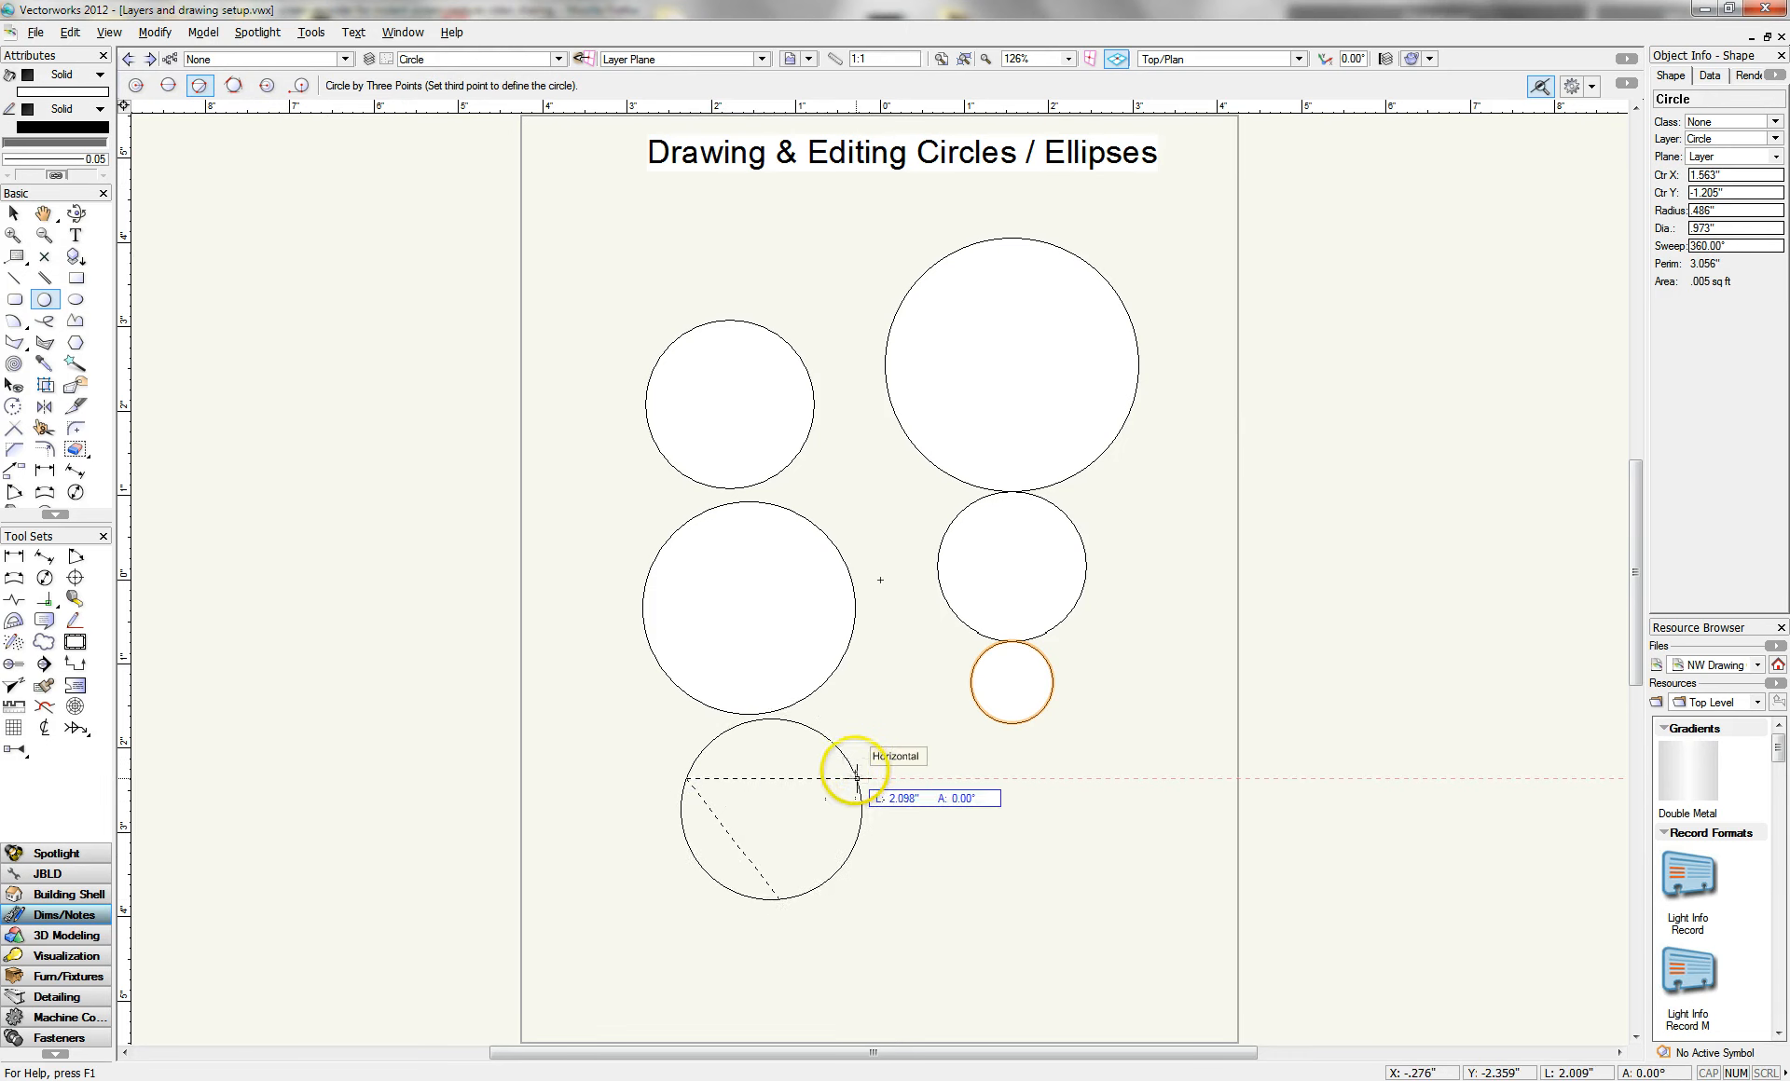
key("Escape")
left_click(853, 772)
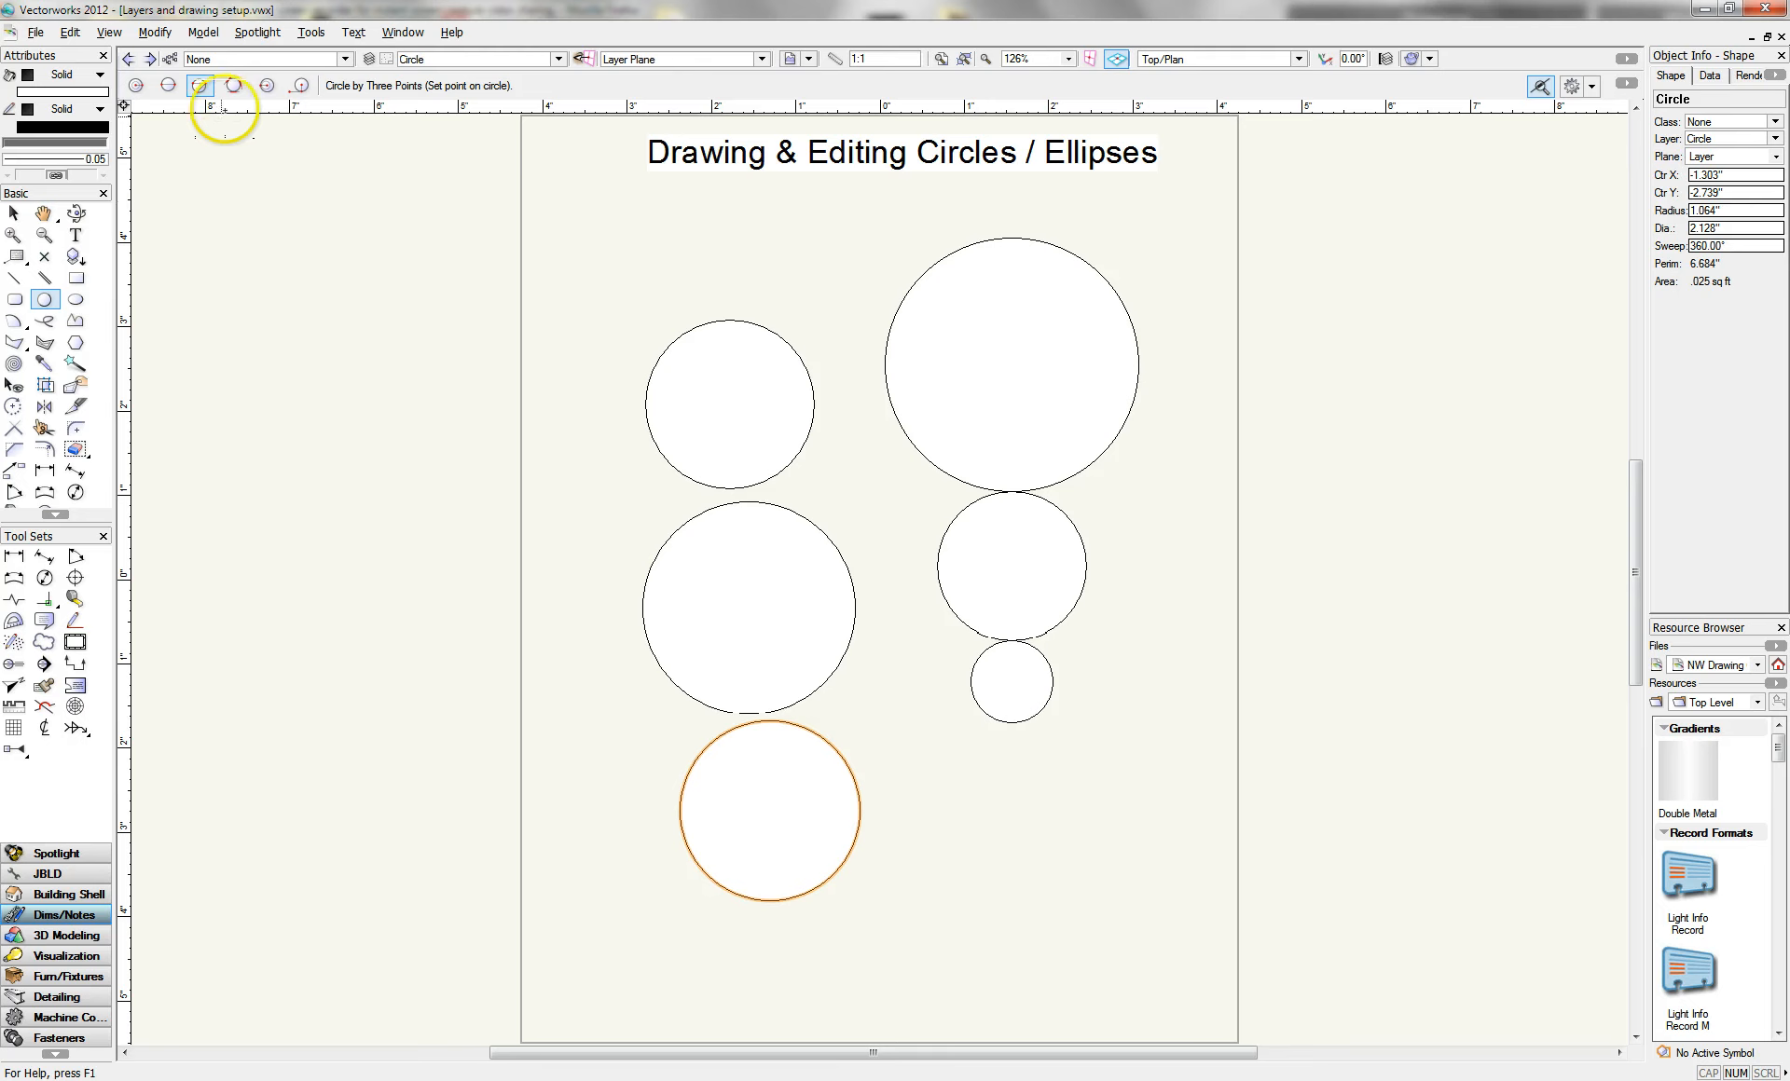
- Set the Circle tool to its three-lines mode, and delete all the circles from the page
left_click(234, 85)
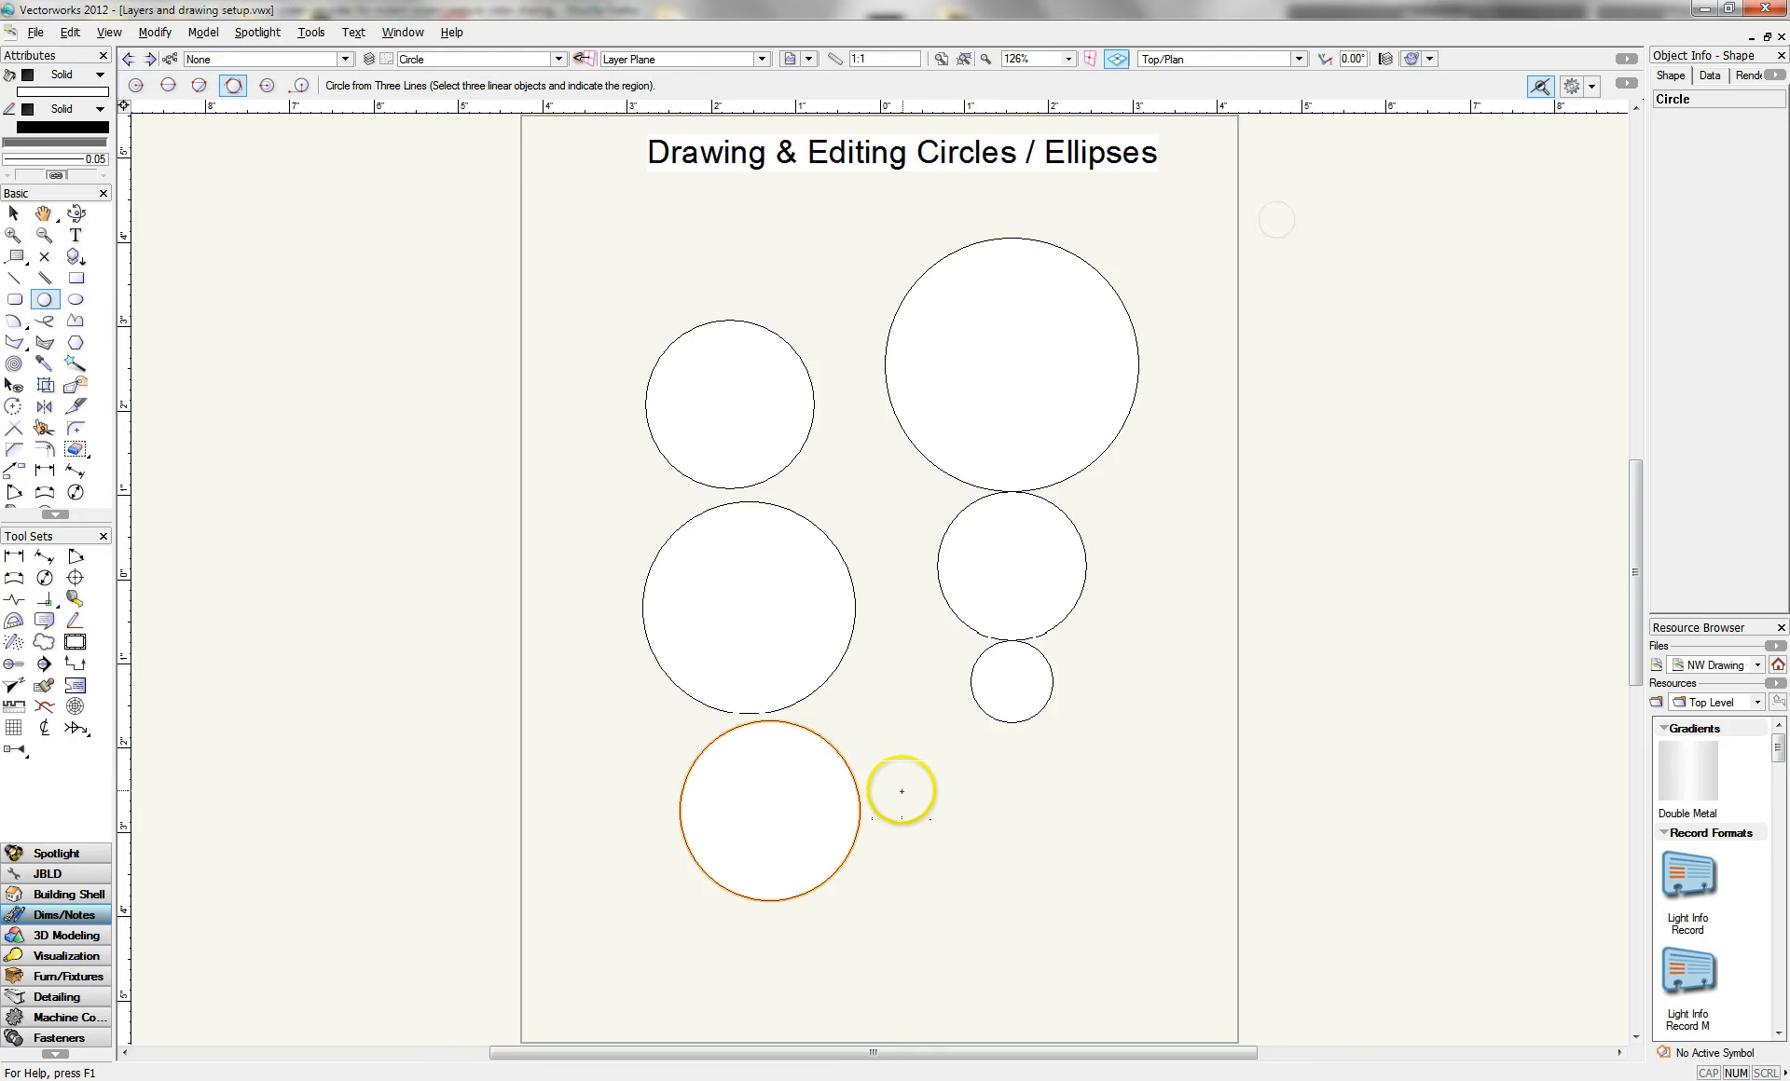
left_click(14, 278)
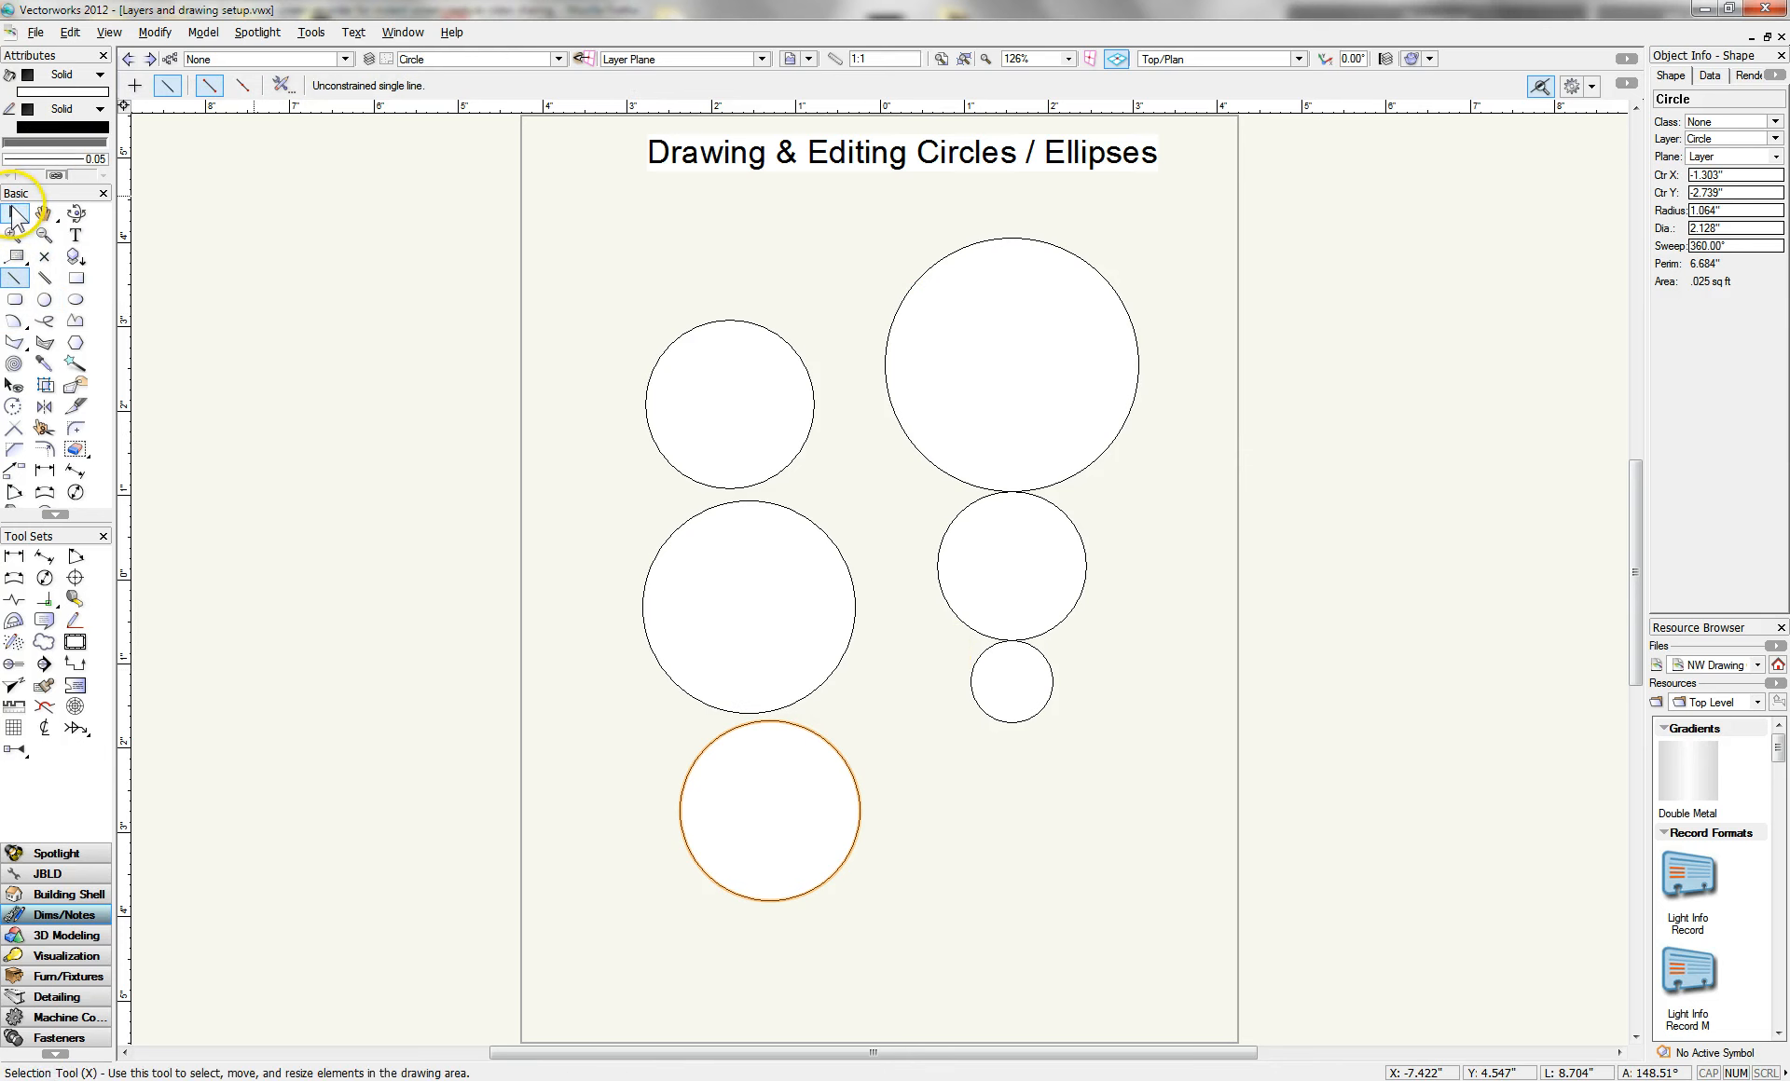
left_click(14, 213)
mouse_move(470, 179)
left_mouse_down()
mouse_move(1243, 809)
mouse_move(1289, 948)
left_mouse_up()
key("Delete")
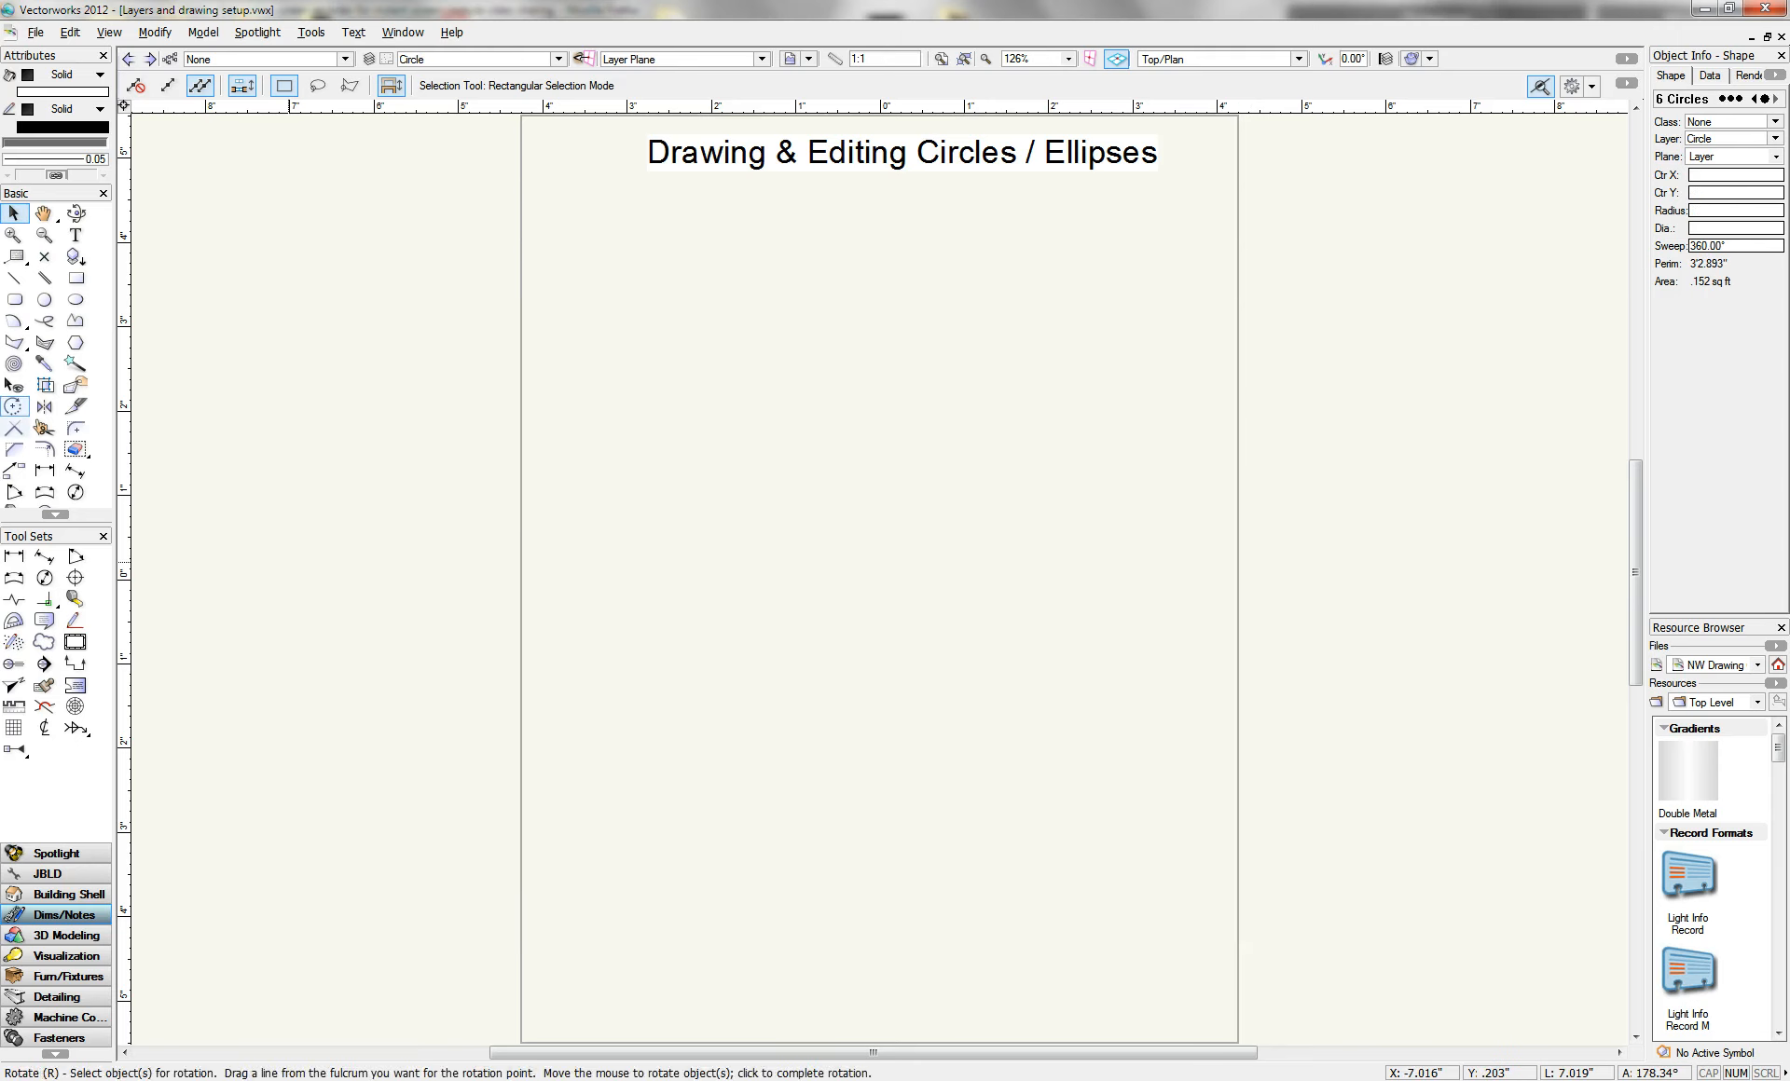
- Draw three long lines crossing each other to enclose a triangle: one falling diagonal, one gently rising and one nearly vertical
left_click(14, 278)
left_click(628, 401)
left_click_drag(629, 401, 1266, 906)
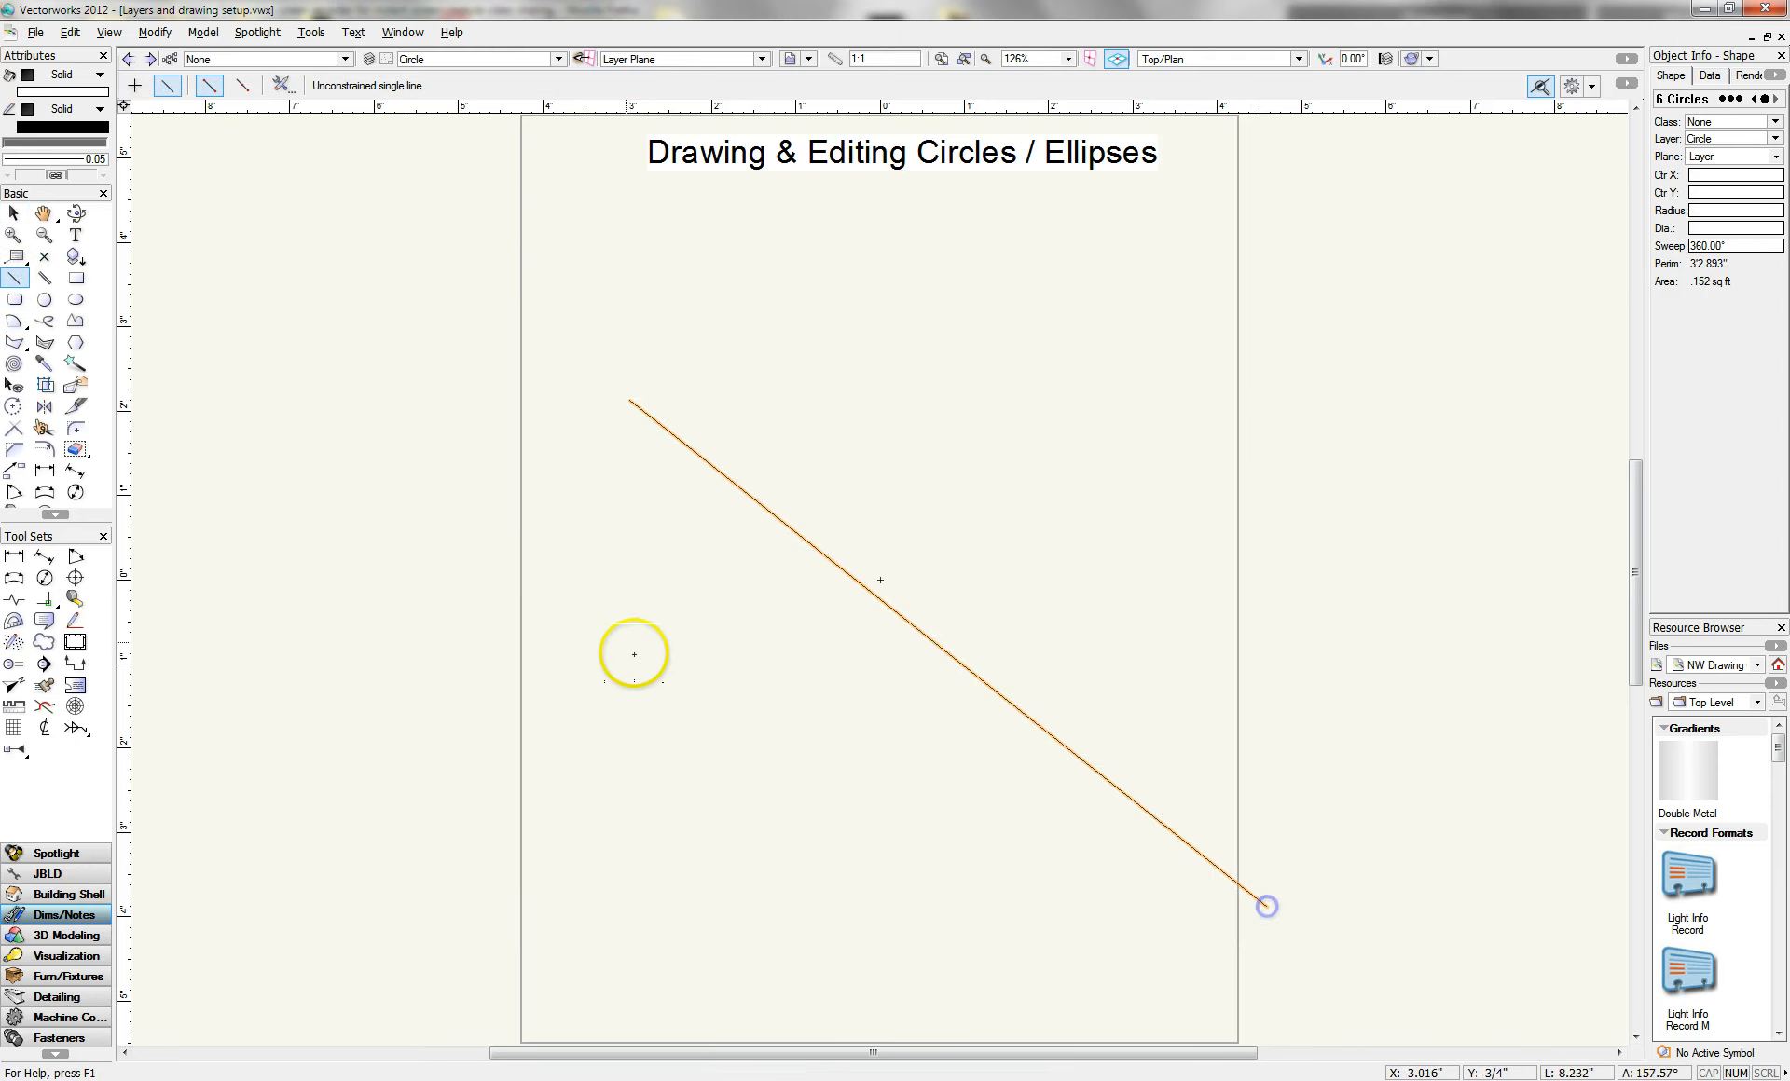
left_click_drag(577, 569, 1315, 393)
mouse_move(1100, 330)
left_mouse_down()
mouse_move(1099, 937)
mouse_move(1066, 957)
left_mouse_up()
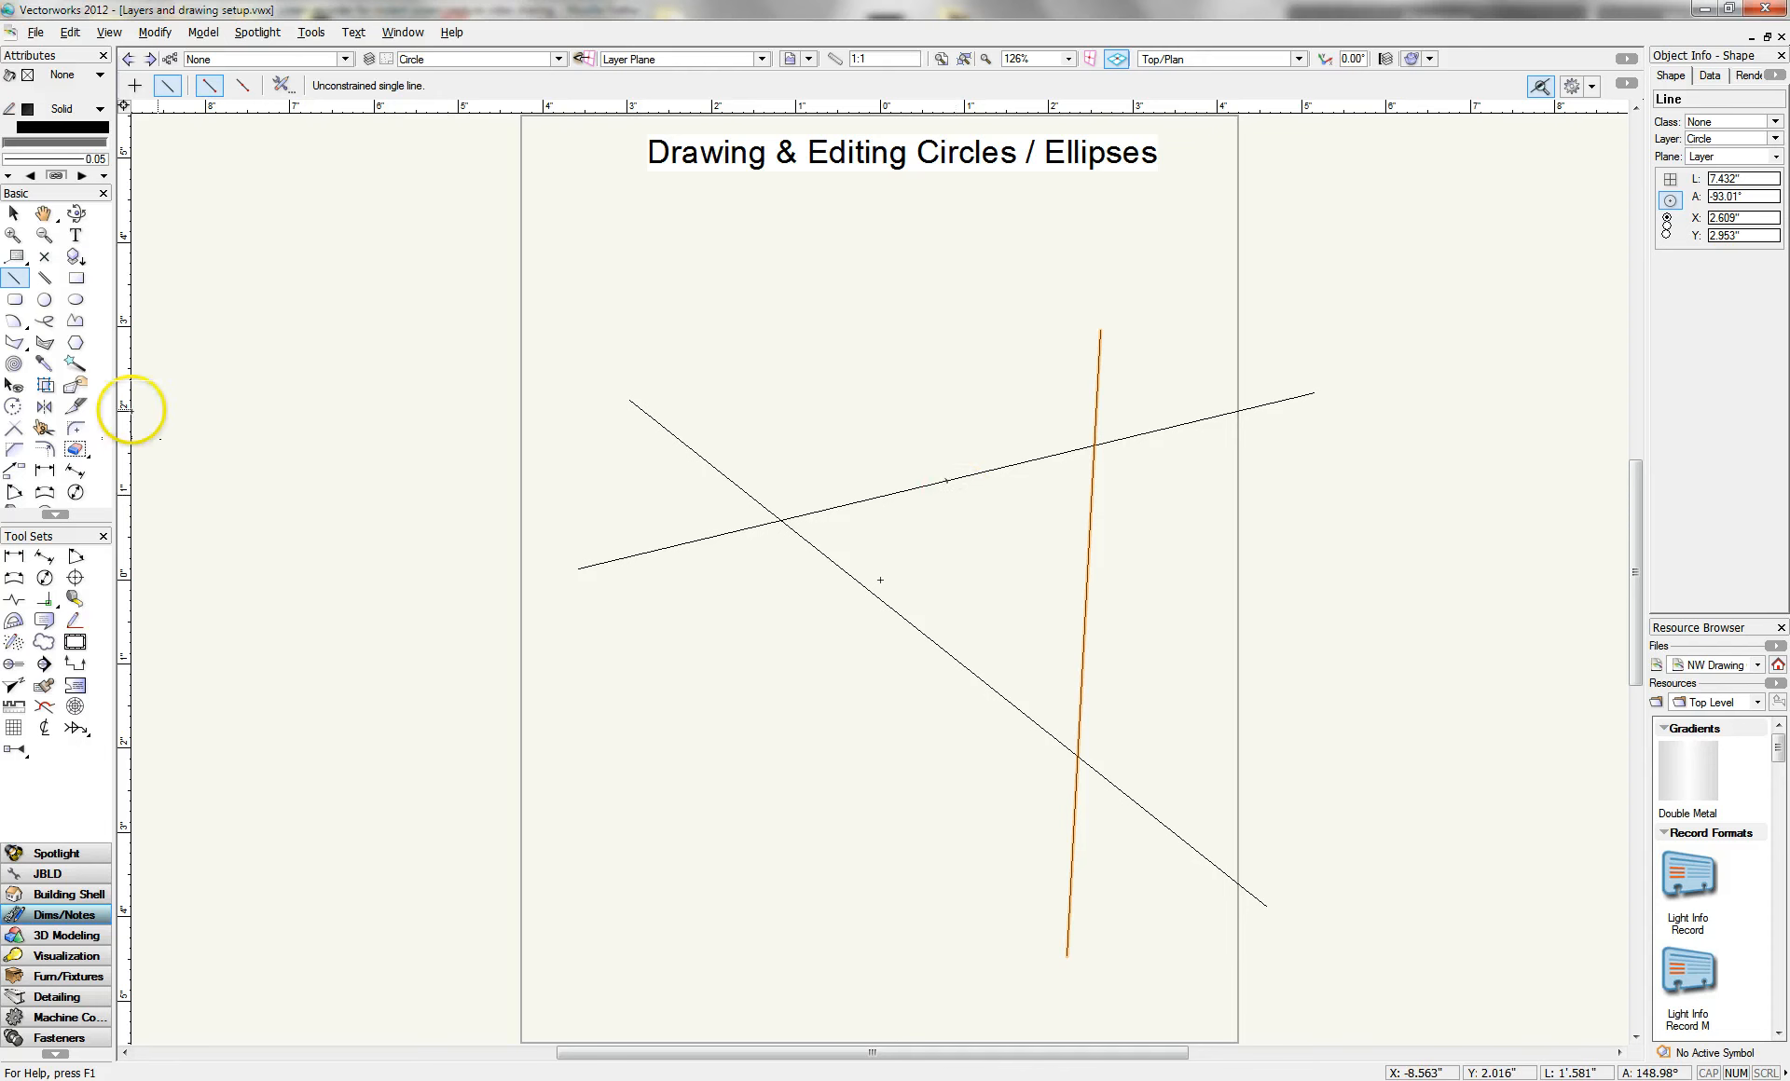
- Draw a circle tangent to the three crossing lines, inside the triangle they enclose
left_click(44, 299)
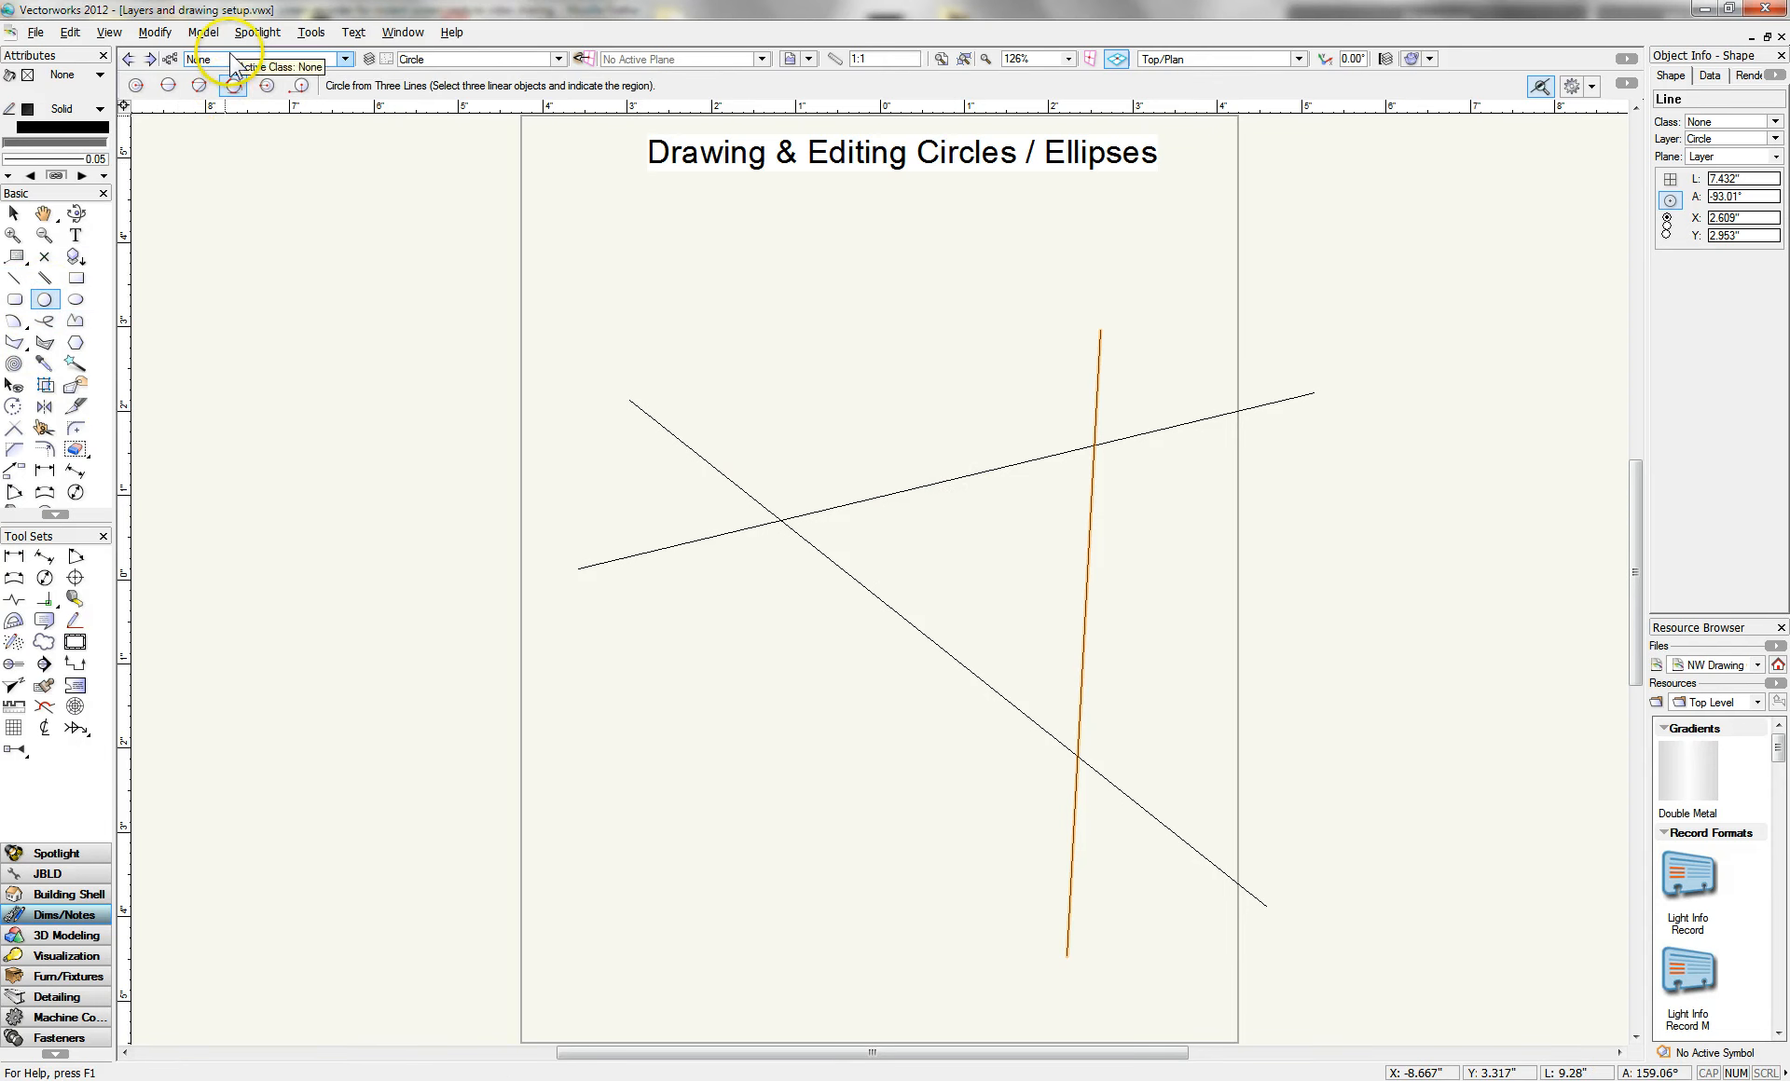
left_click(1090, 508)
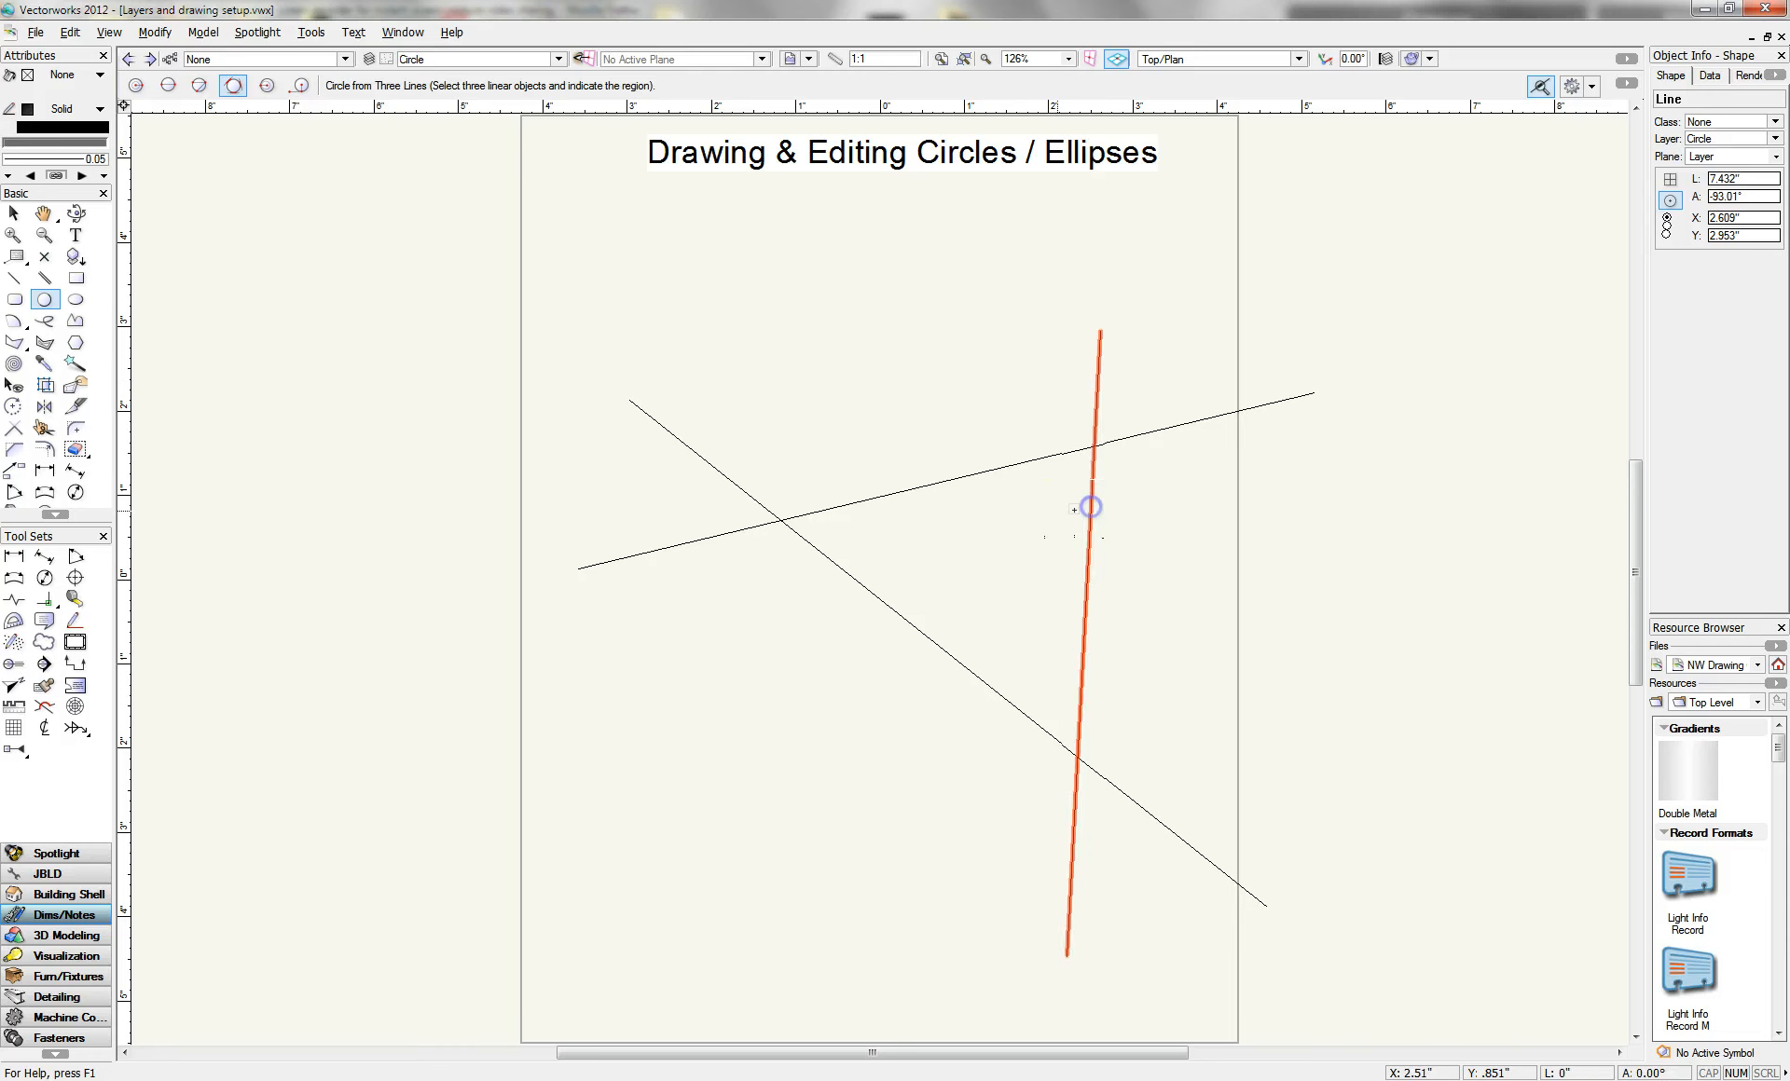
left_click(961, 480)
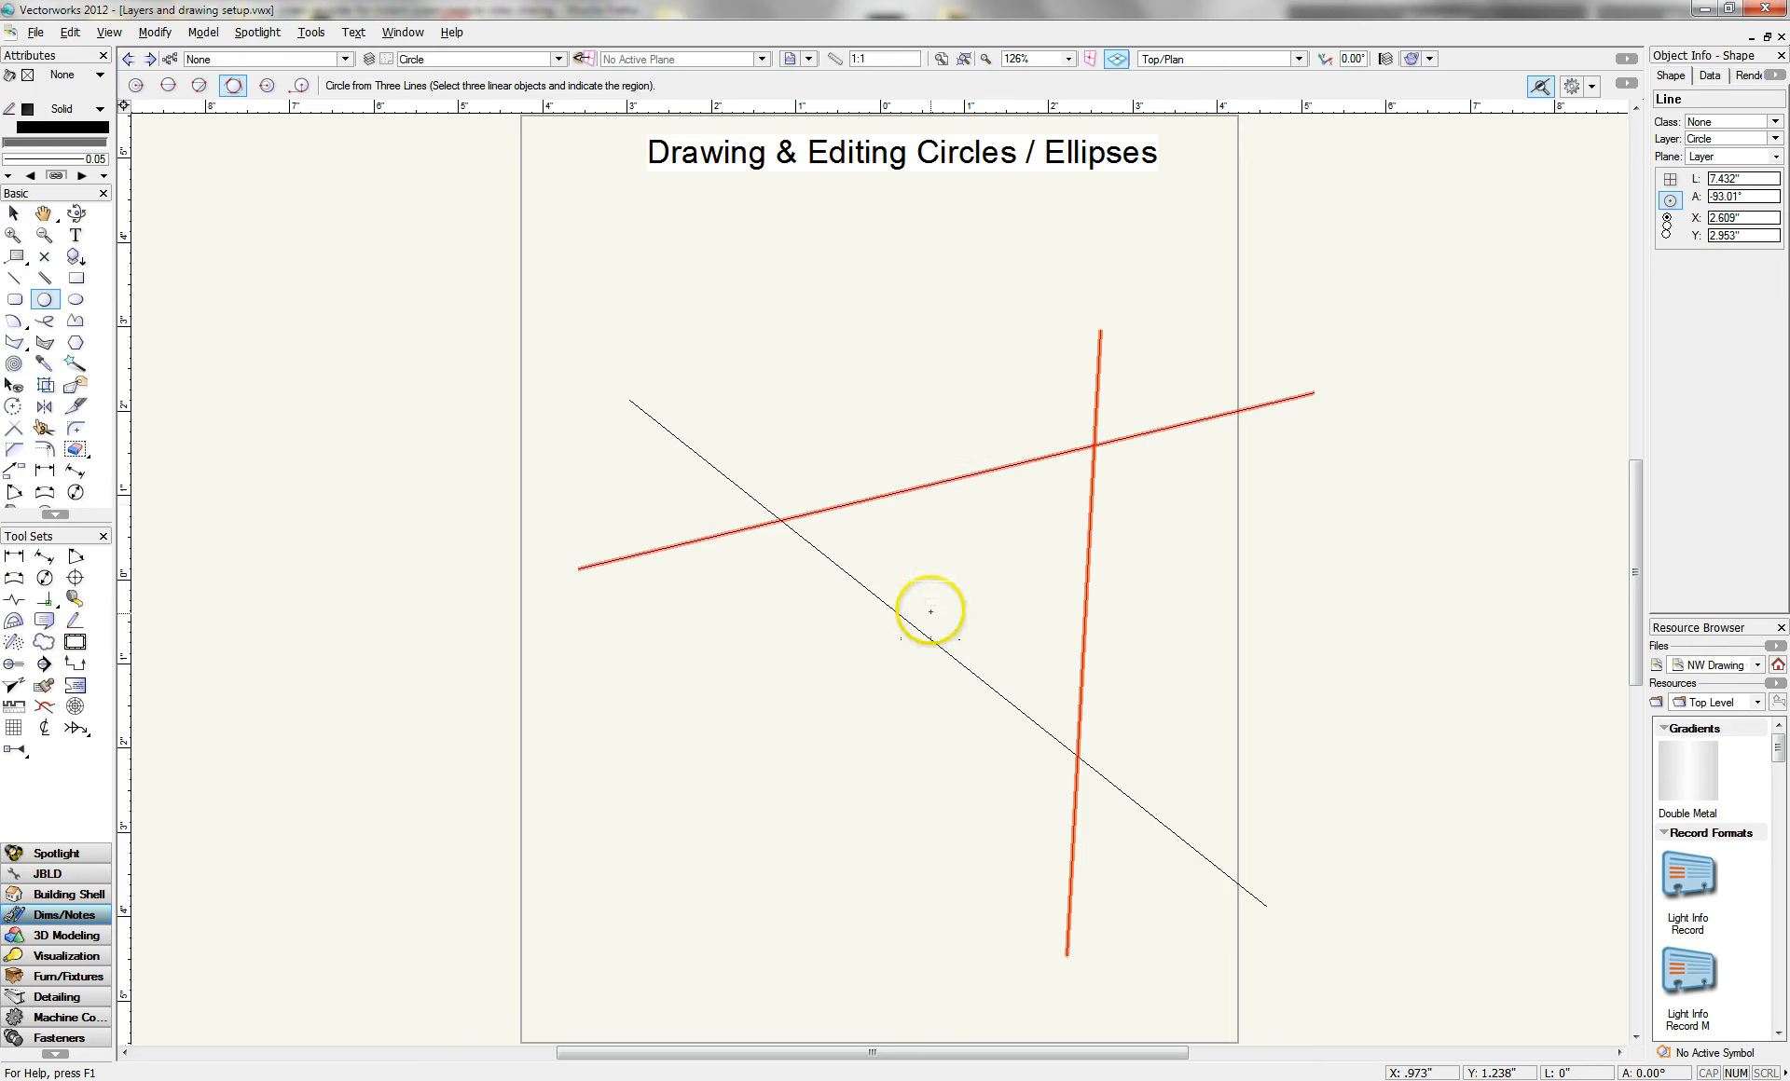
left_click(930, 640)
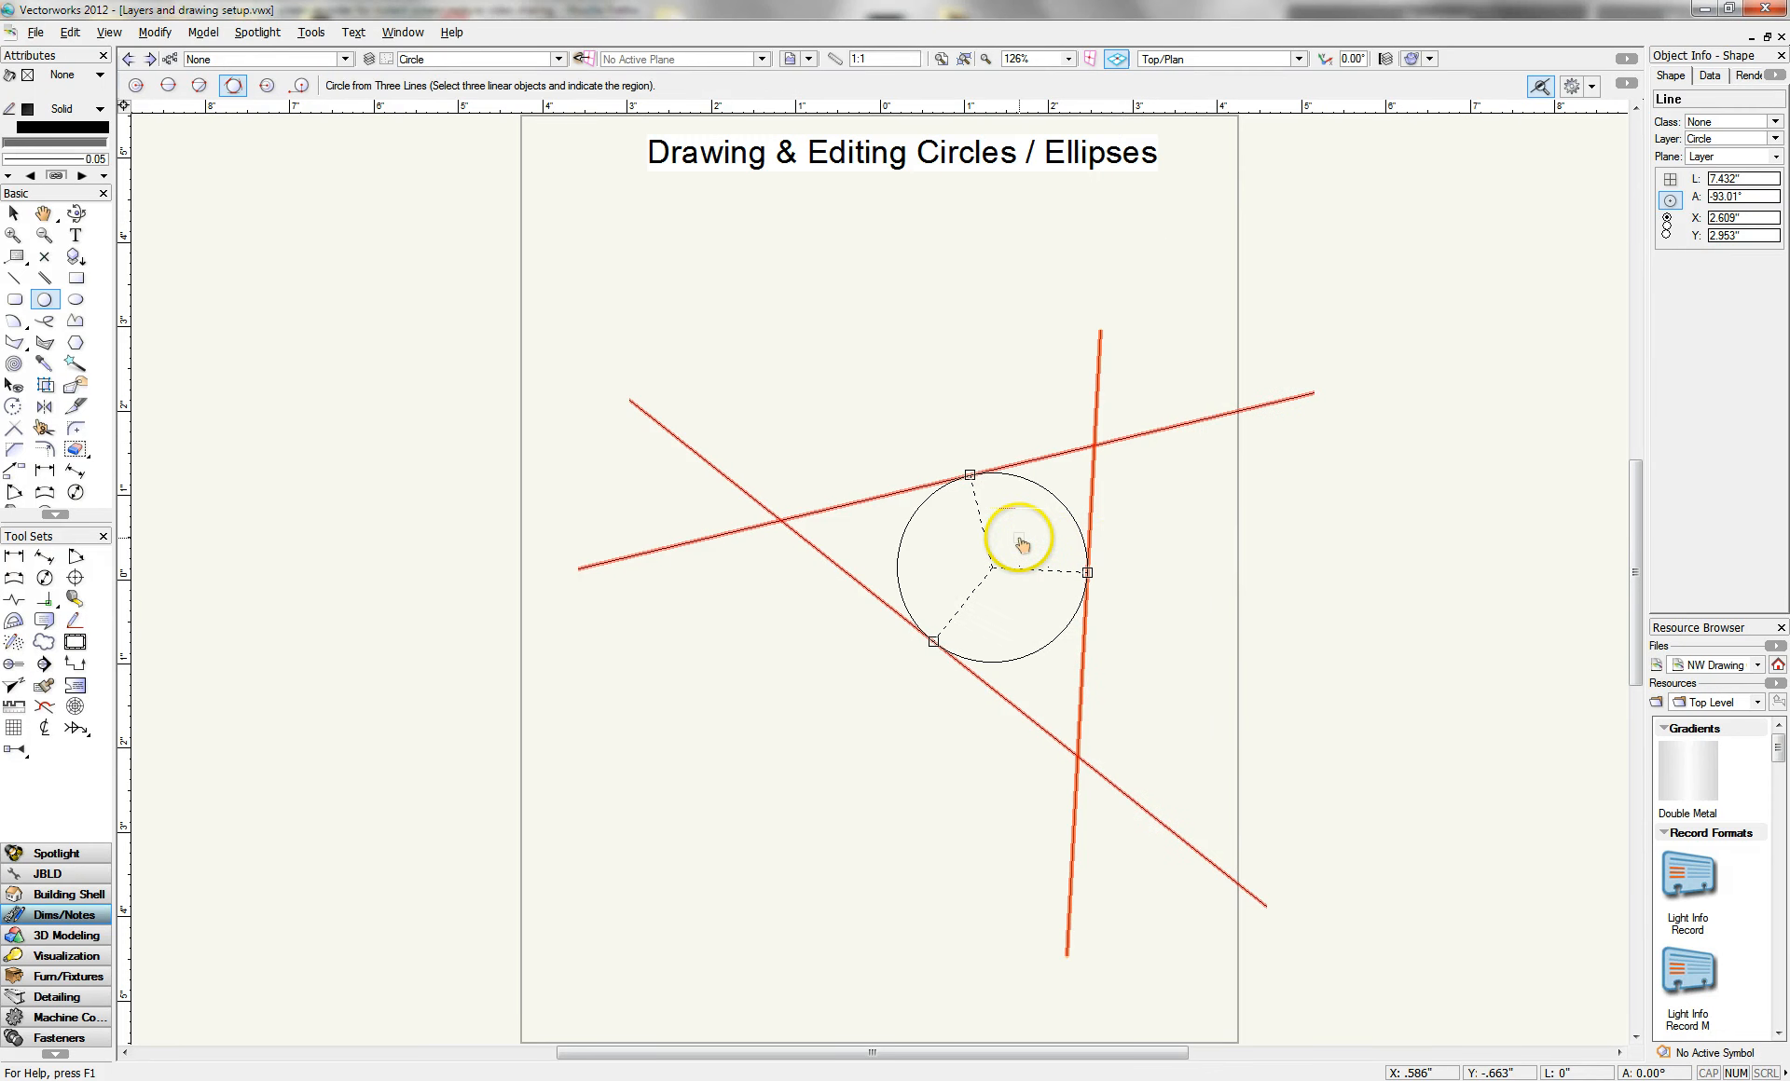
left_click(1002, 562)
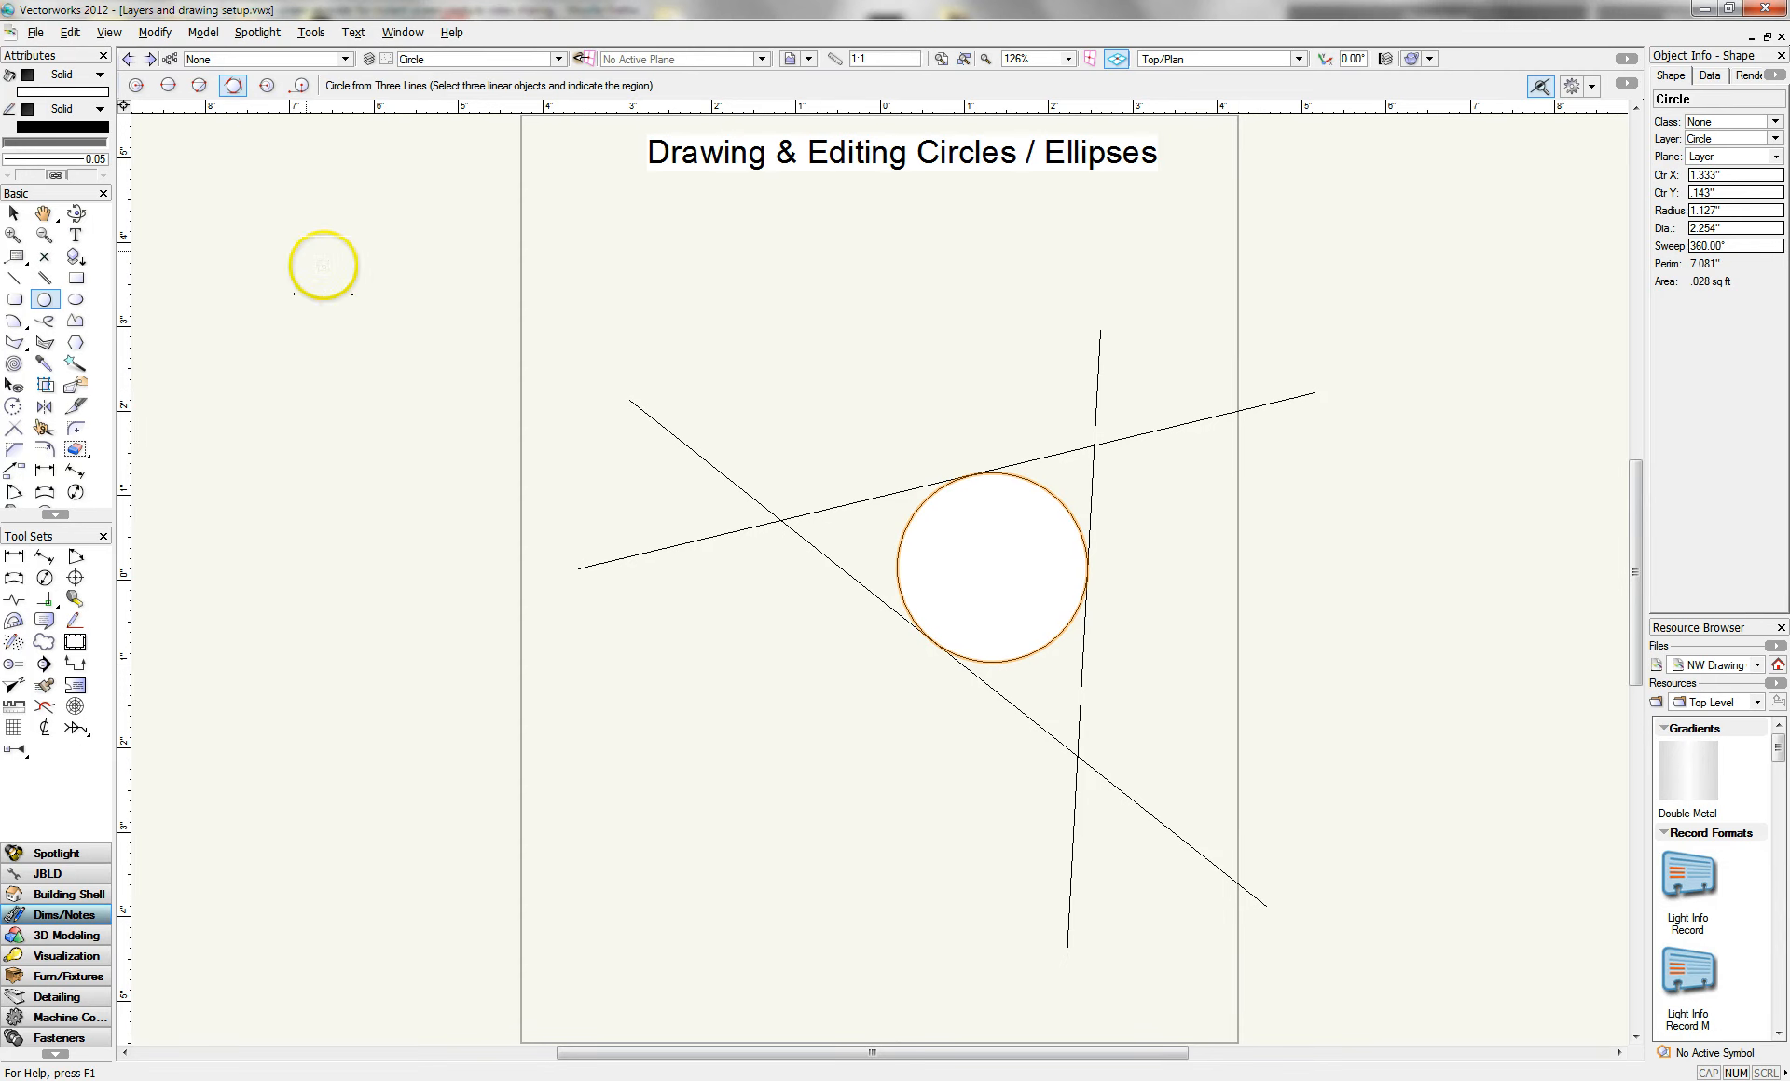
- Draw a circle by point and center, with a radius of about 1.19 inches, left of the tangent circle
left_click(266, 86)
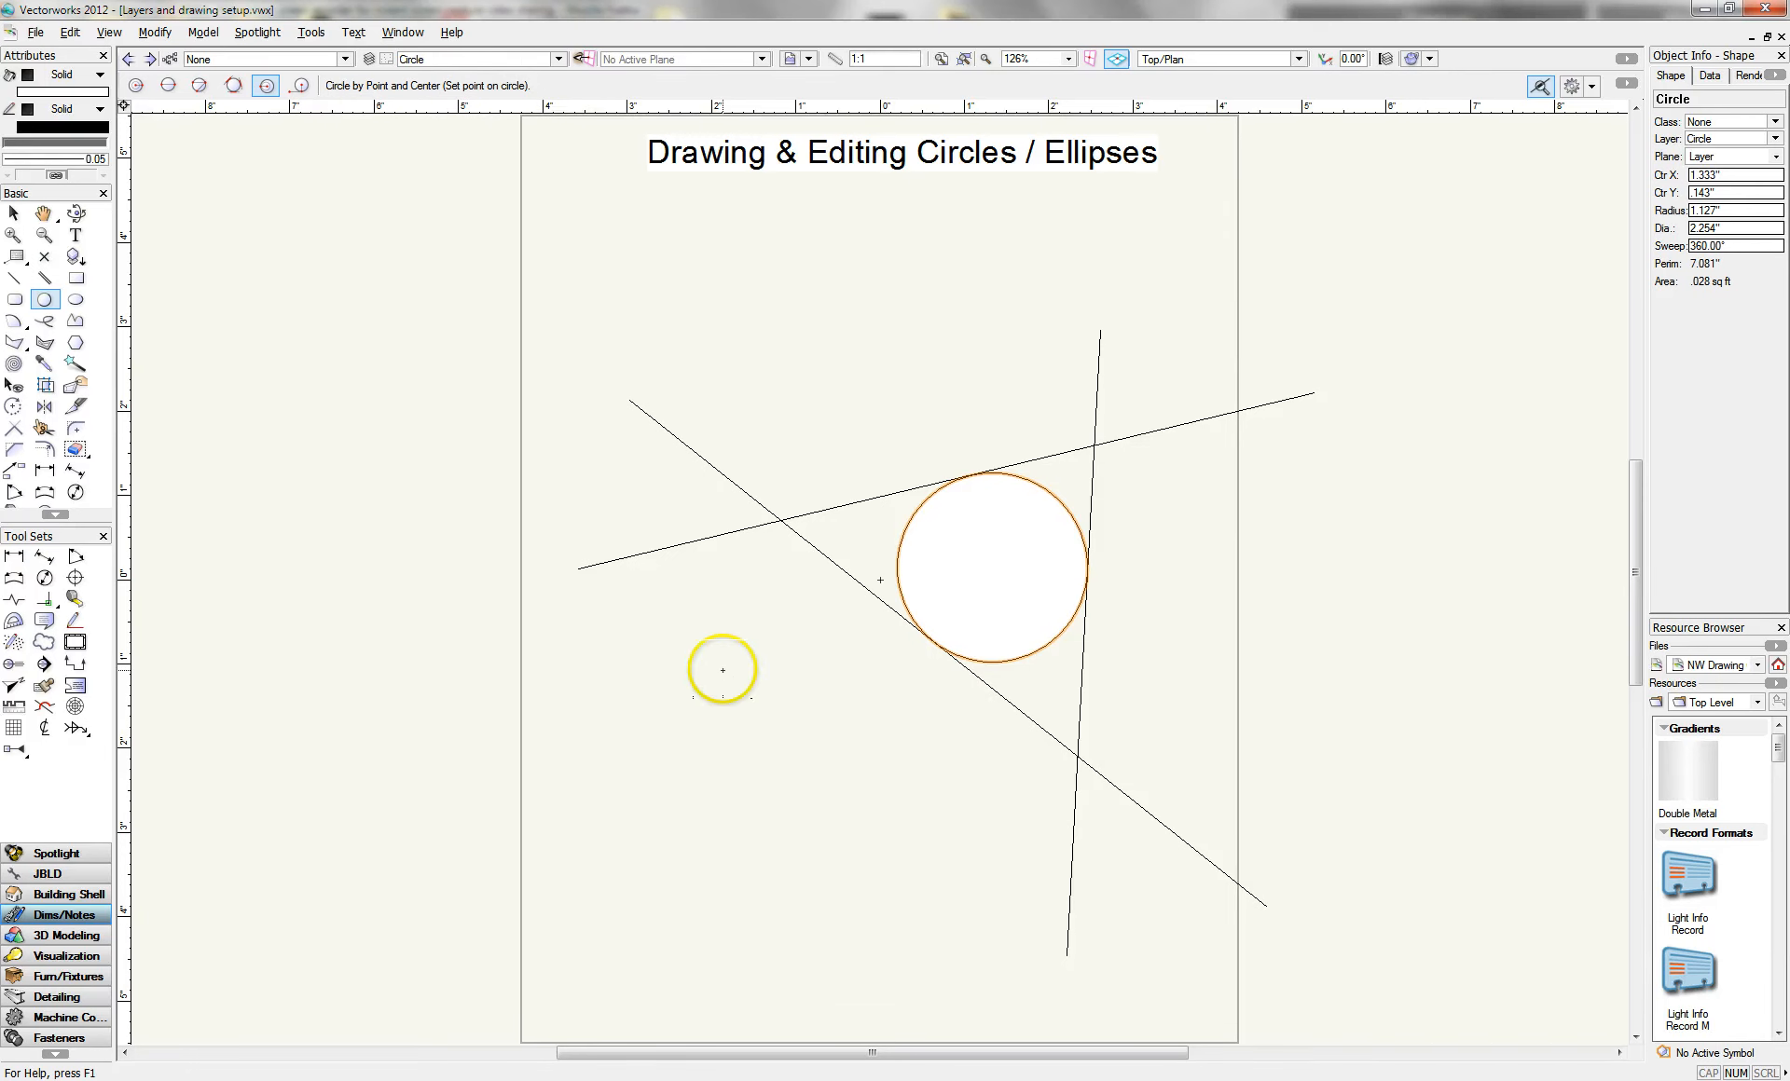
left_click(664, 667)
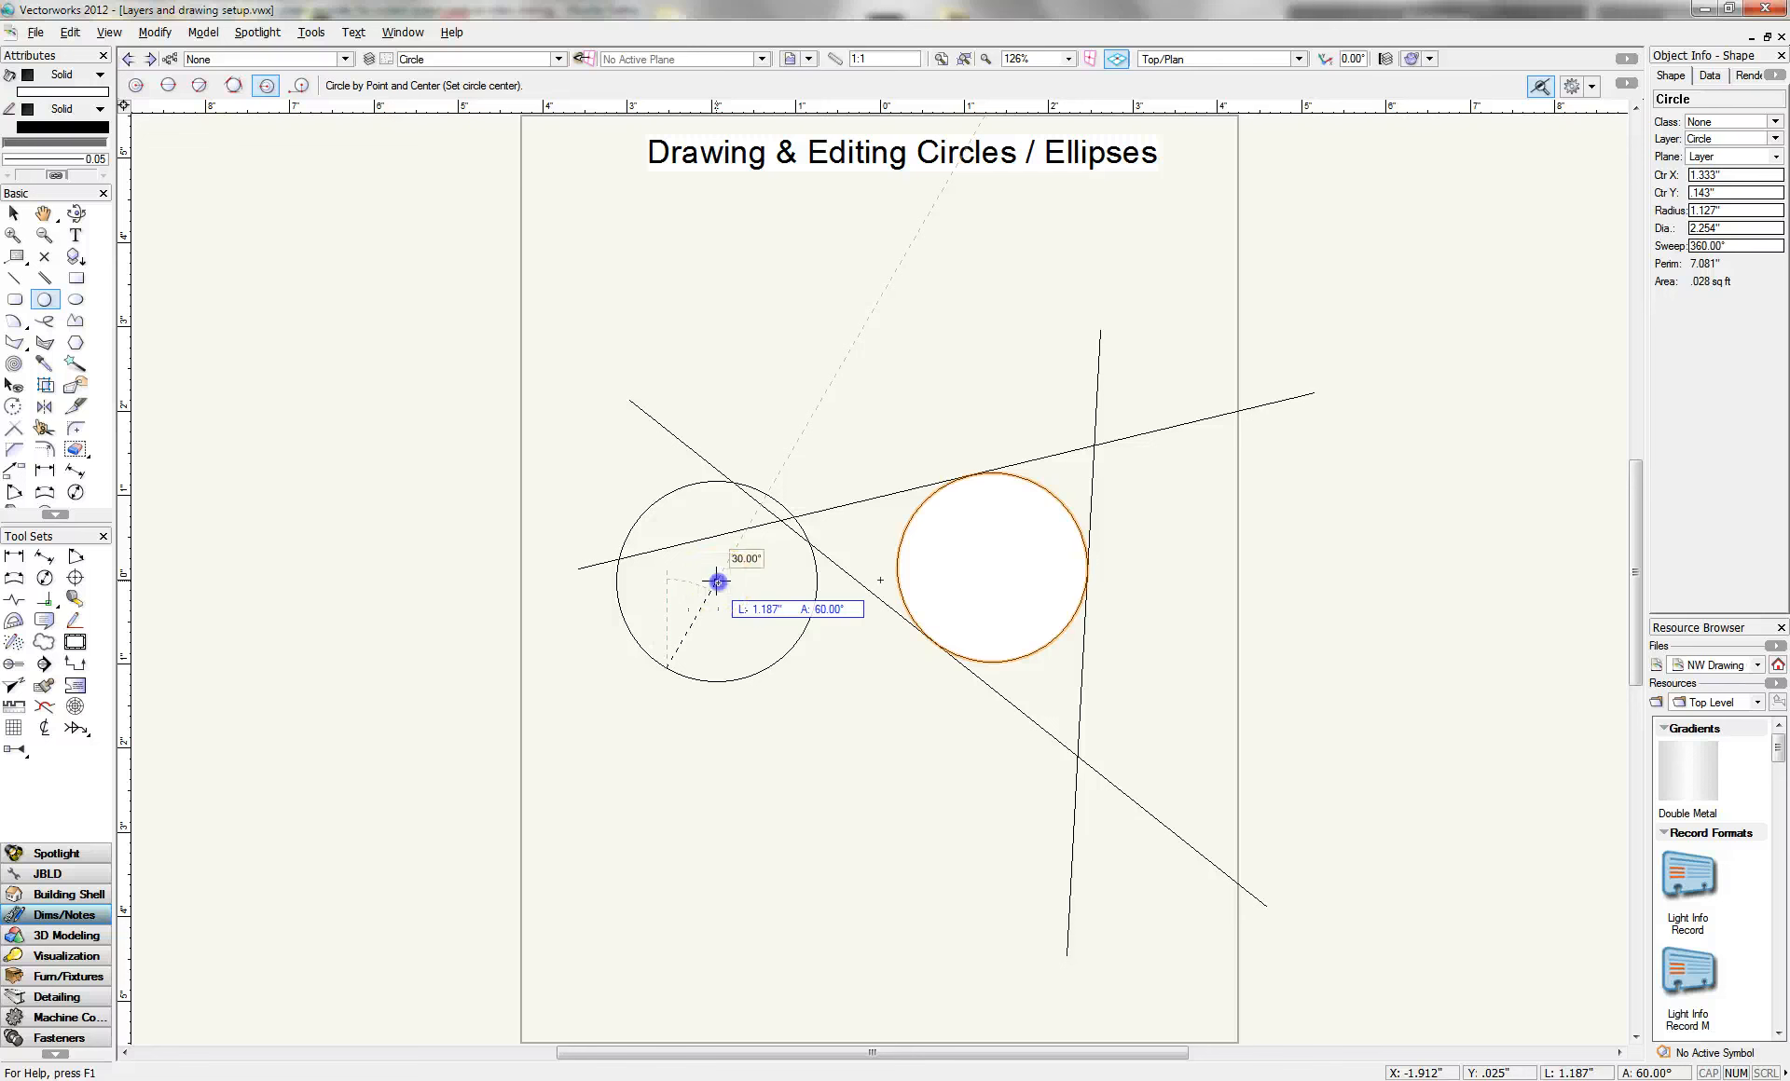
left_click(716, 582)
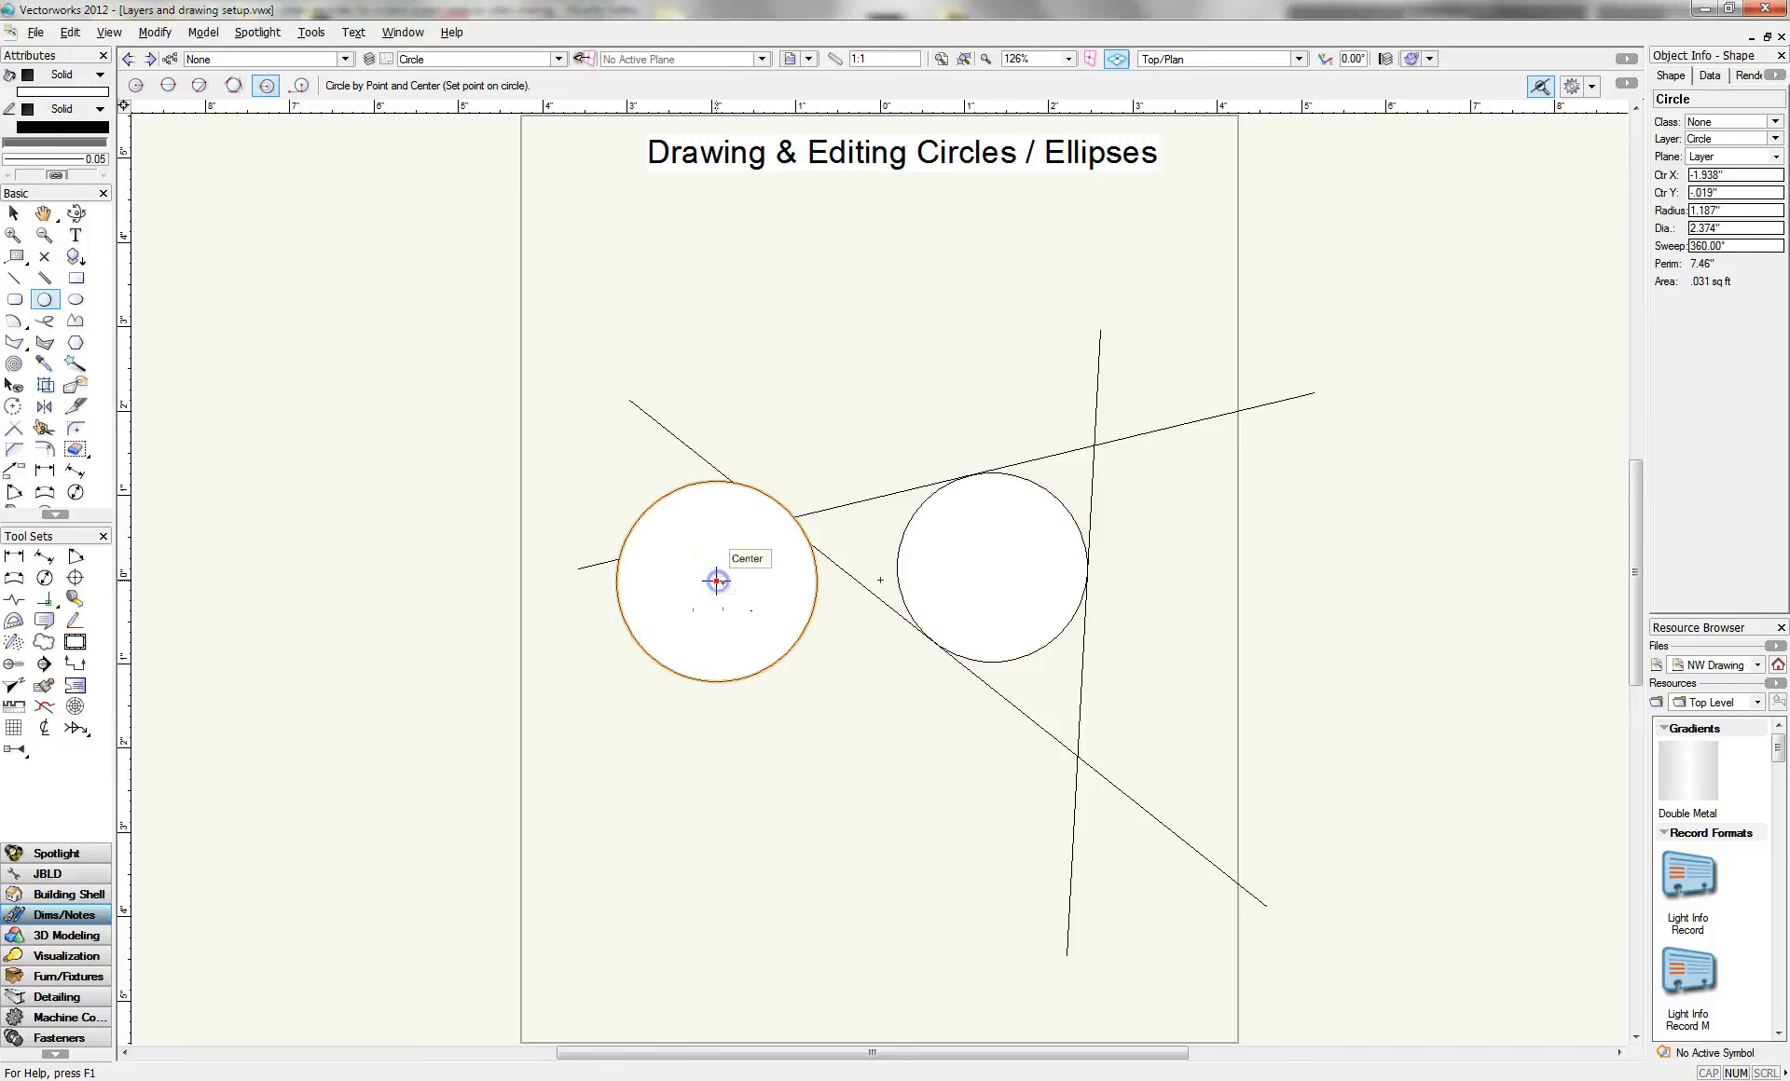
- Try to draw a circle by tangent and center below the two circles, starting from the near-vertical line, and undo it
left_click(301, 85)
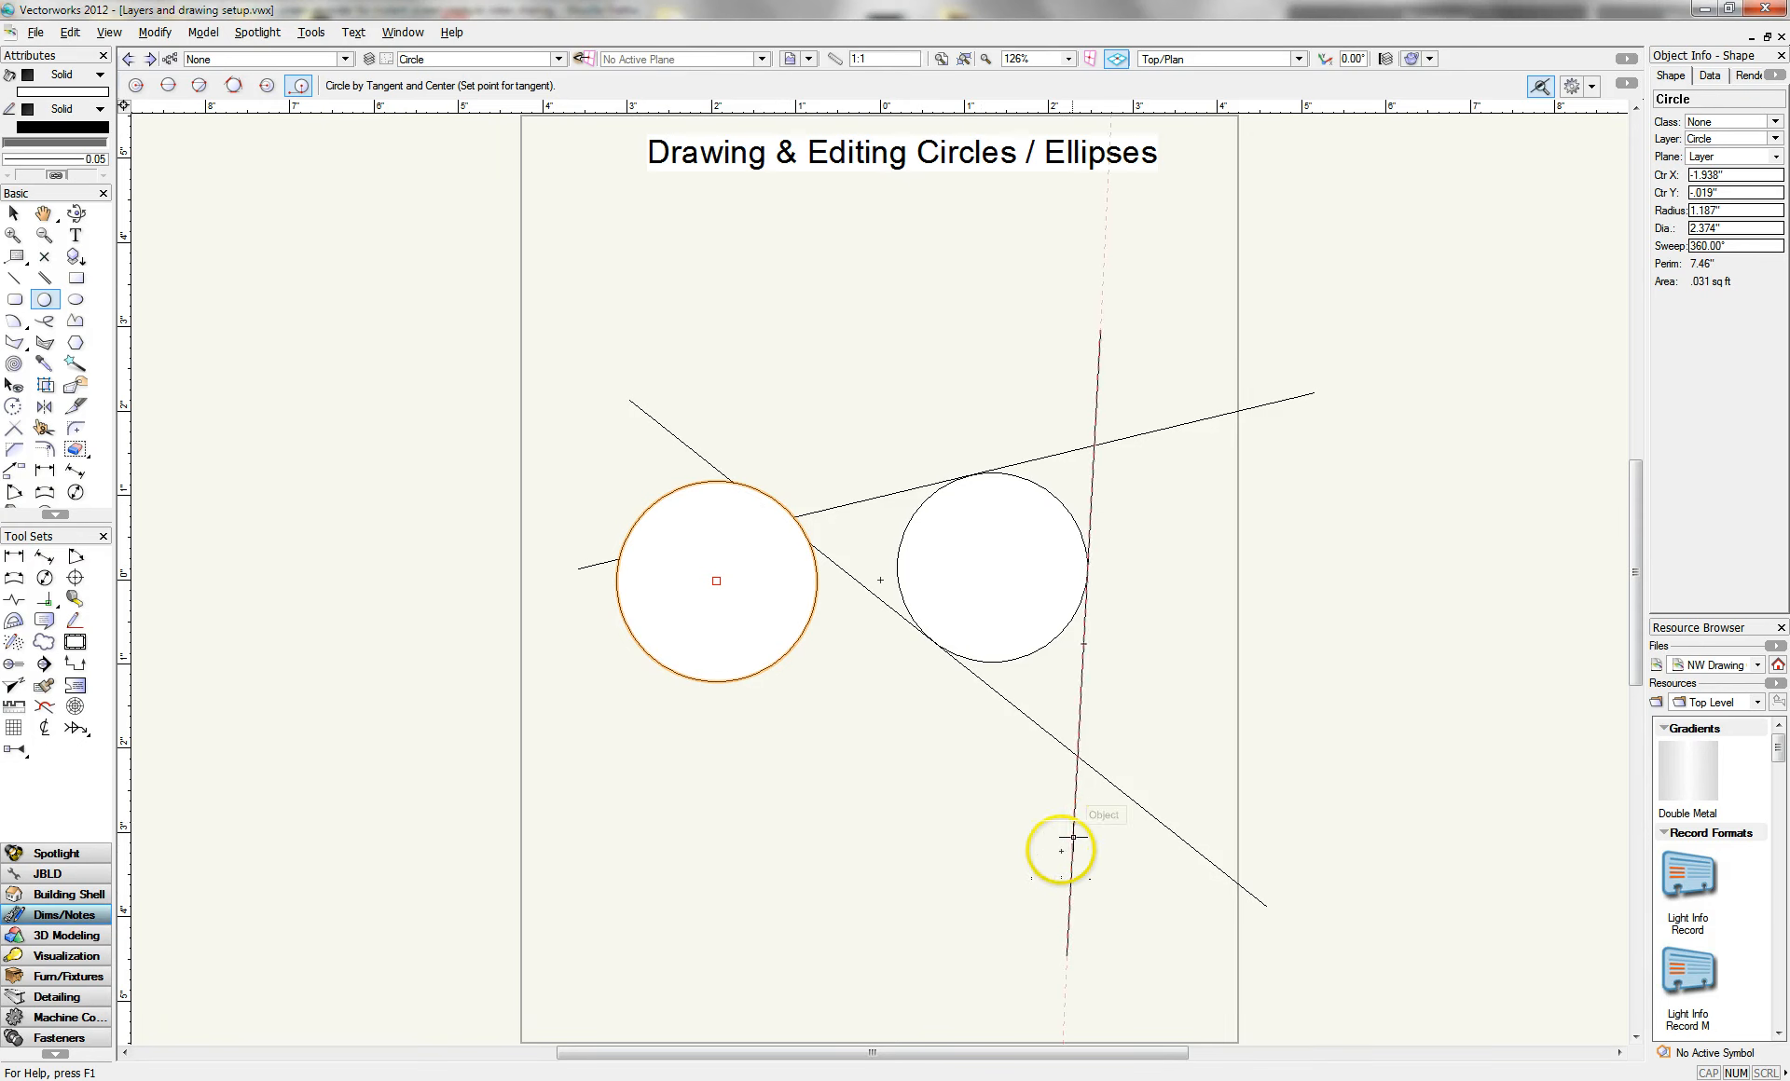
left_click(1070, 878)
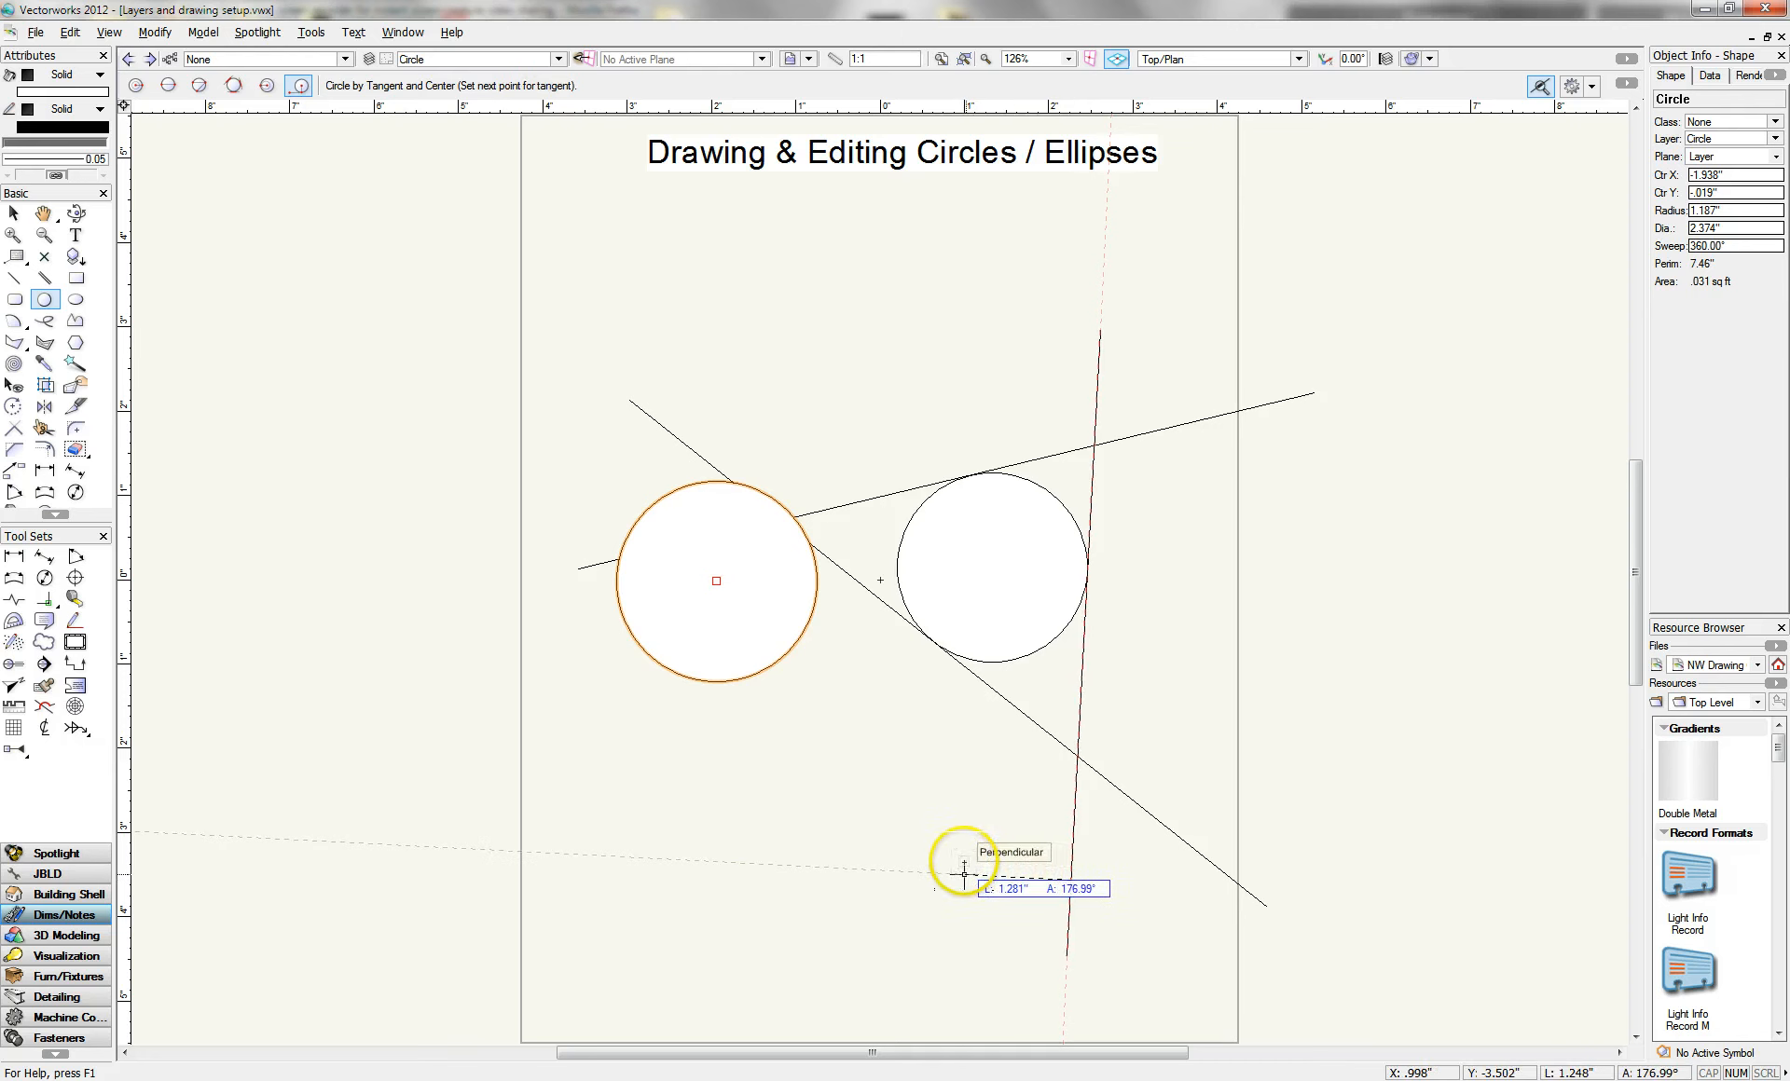
left_click(1035, 718)
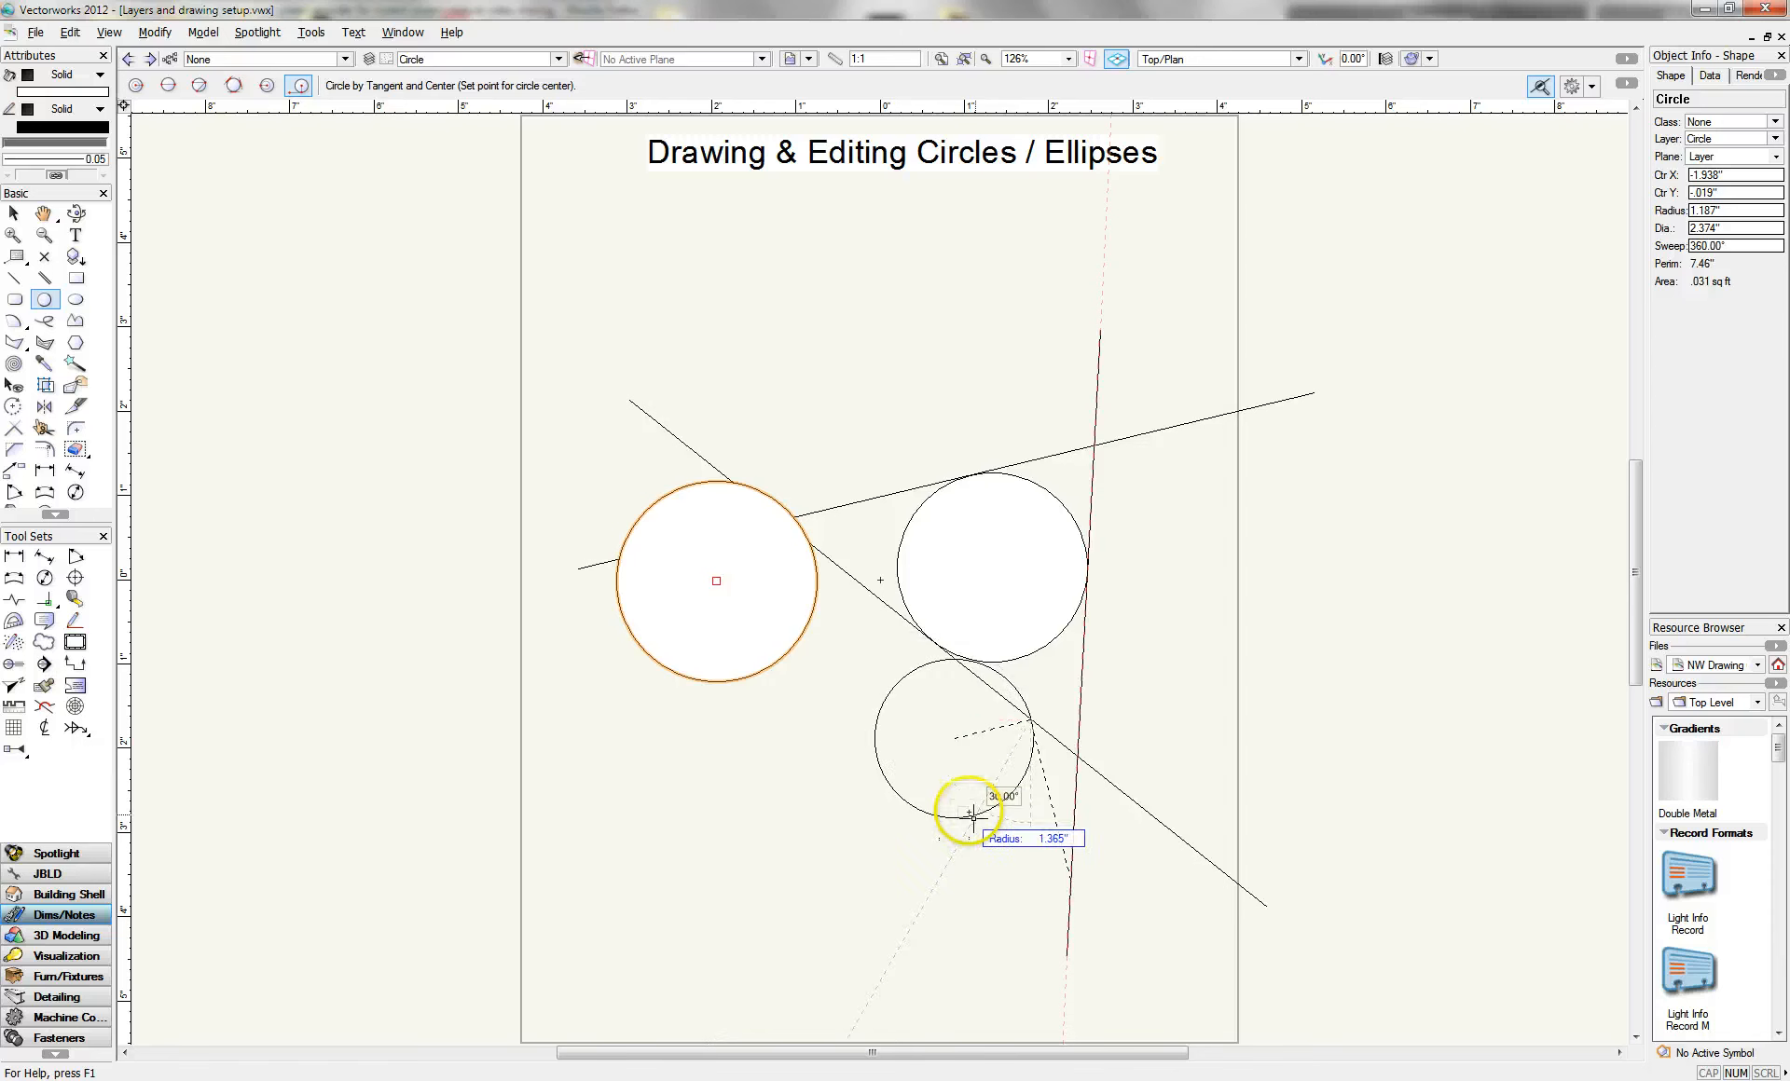
left_click(957, 846)
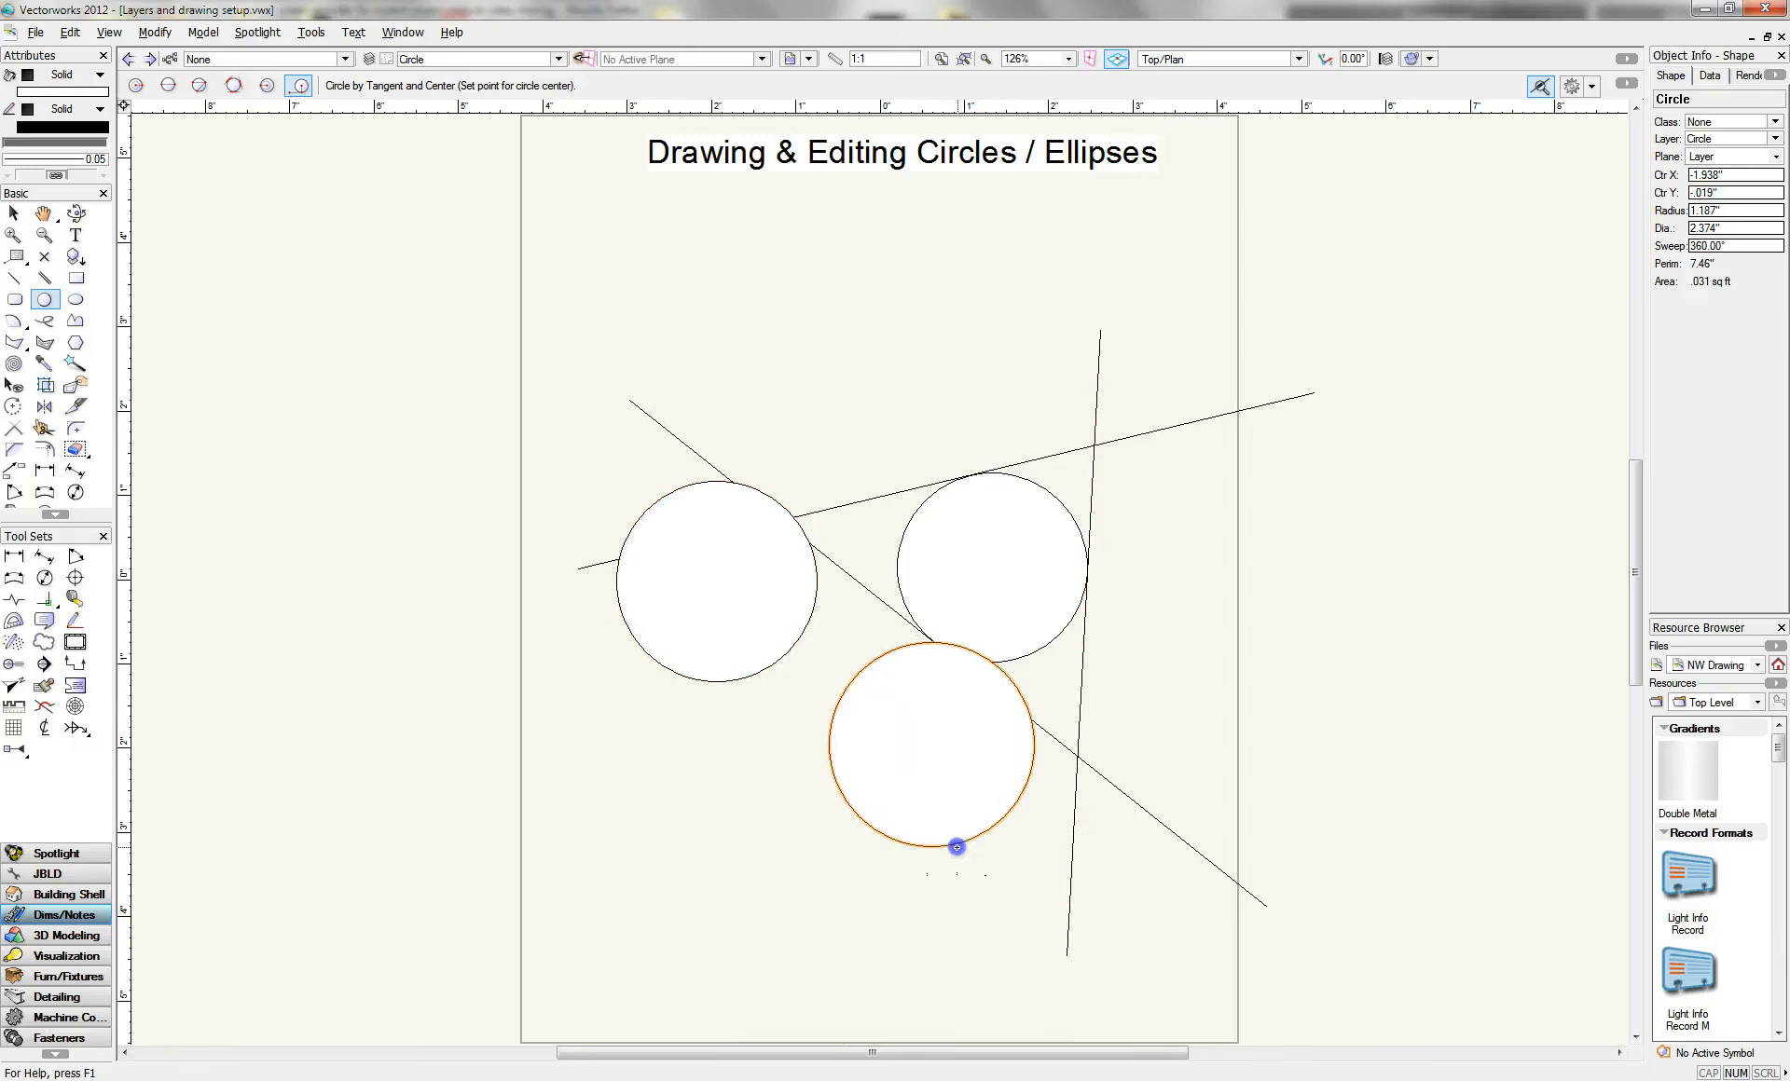
key("ctrl+z")
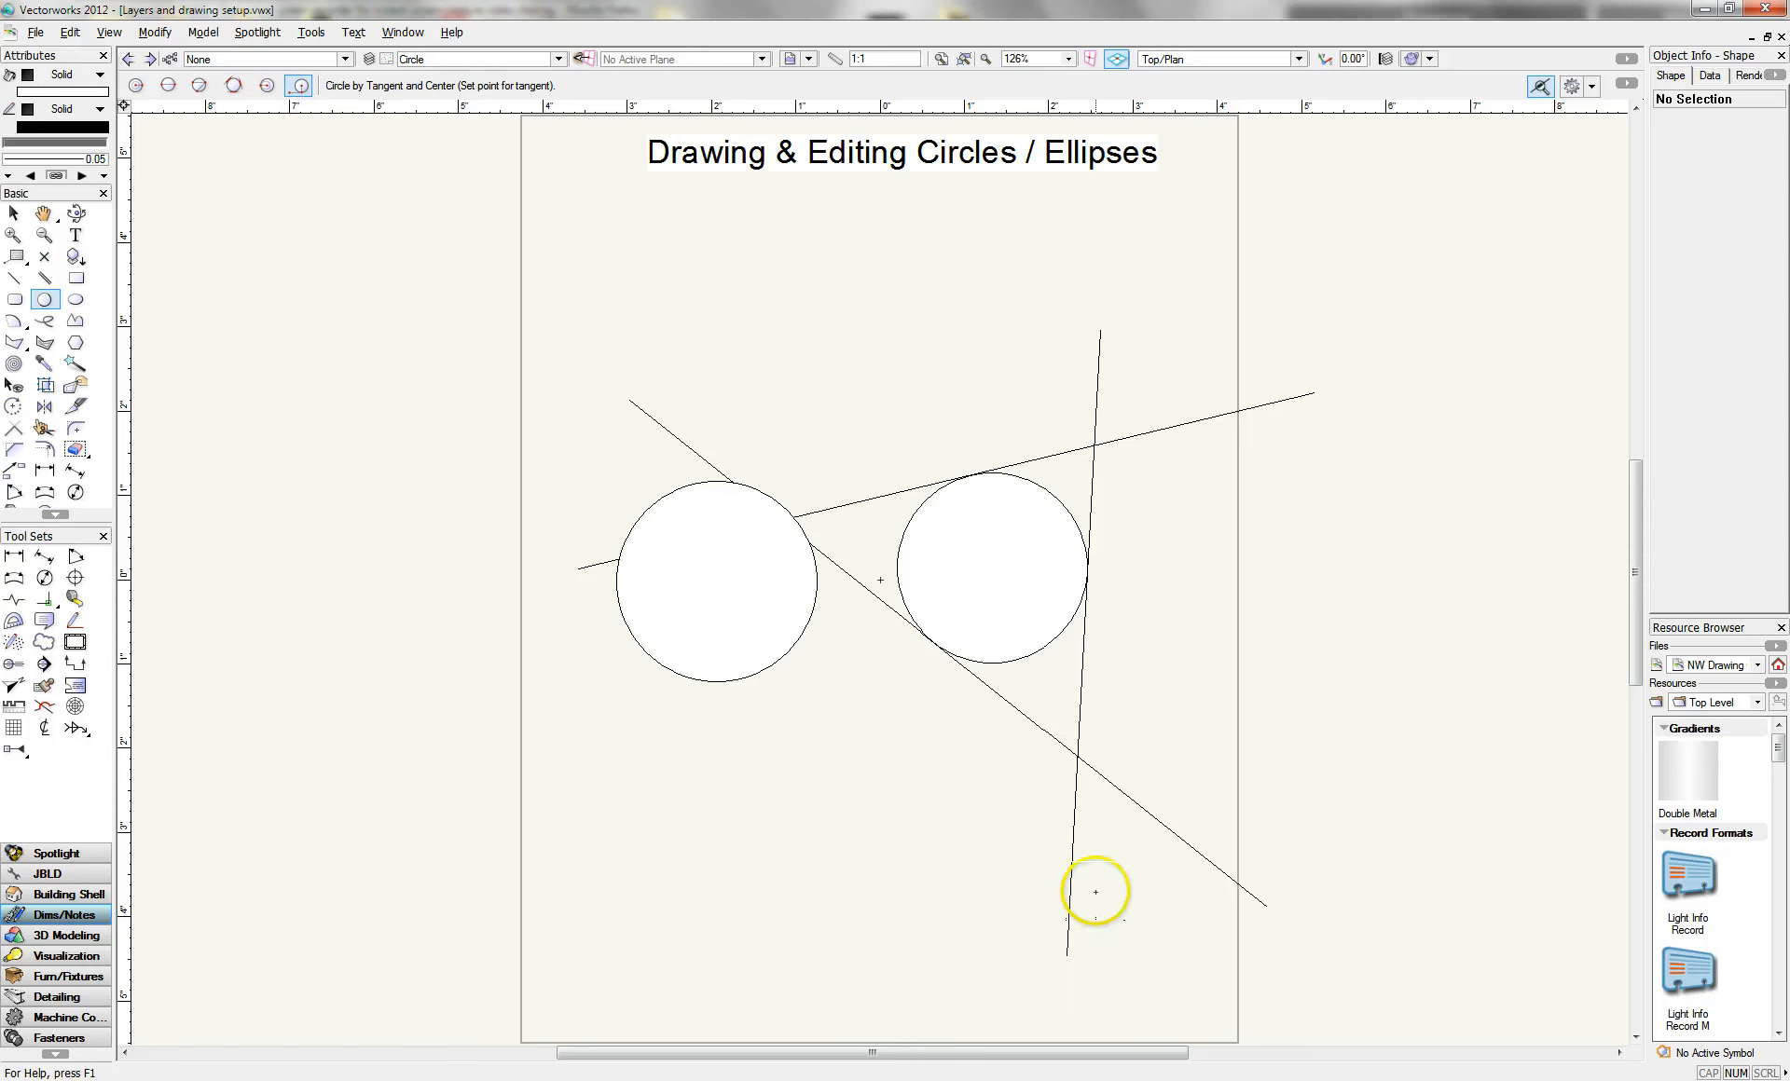
- Draw a circle by tangent and center, with a radius of about 1.39 inches, right of the near-vertical line's lower part
left_click(1073, 903)
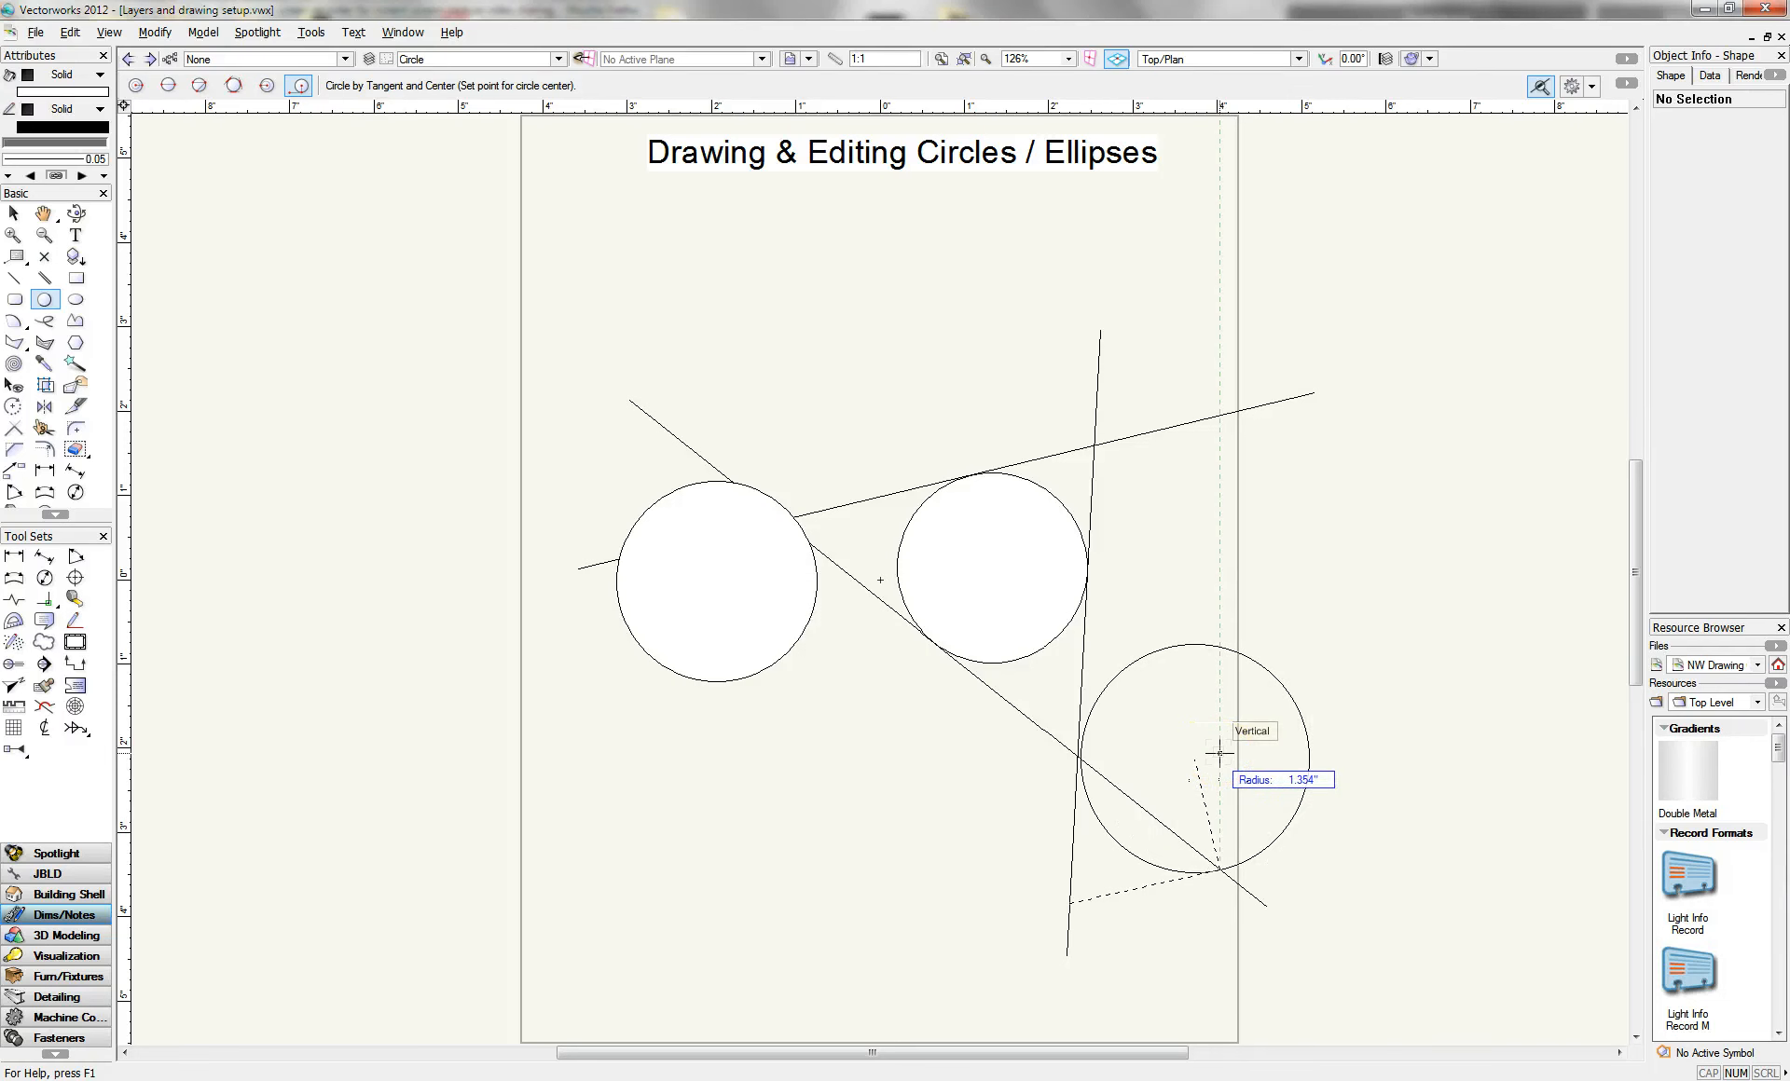
mouse_move(1218, 752)
left_mouse_down()
mouse_move(1265, 718)
mouse_move(1245, 747)
mouse_move(1207, 750)
left_mouse_up()
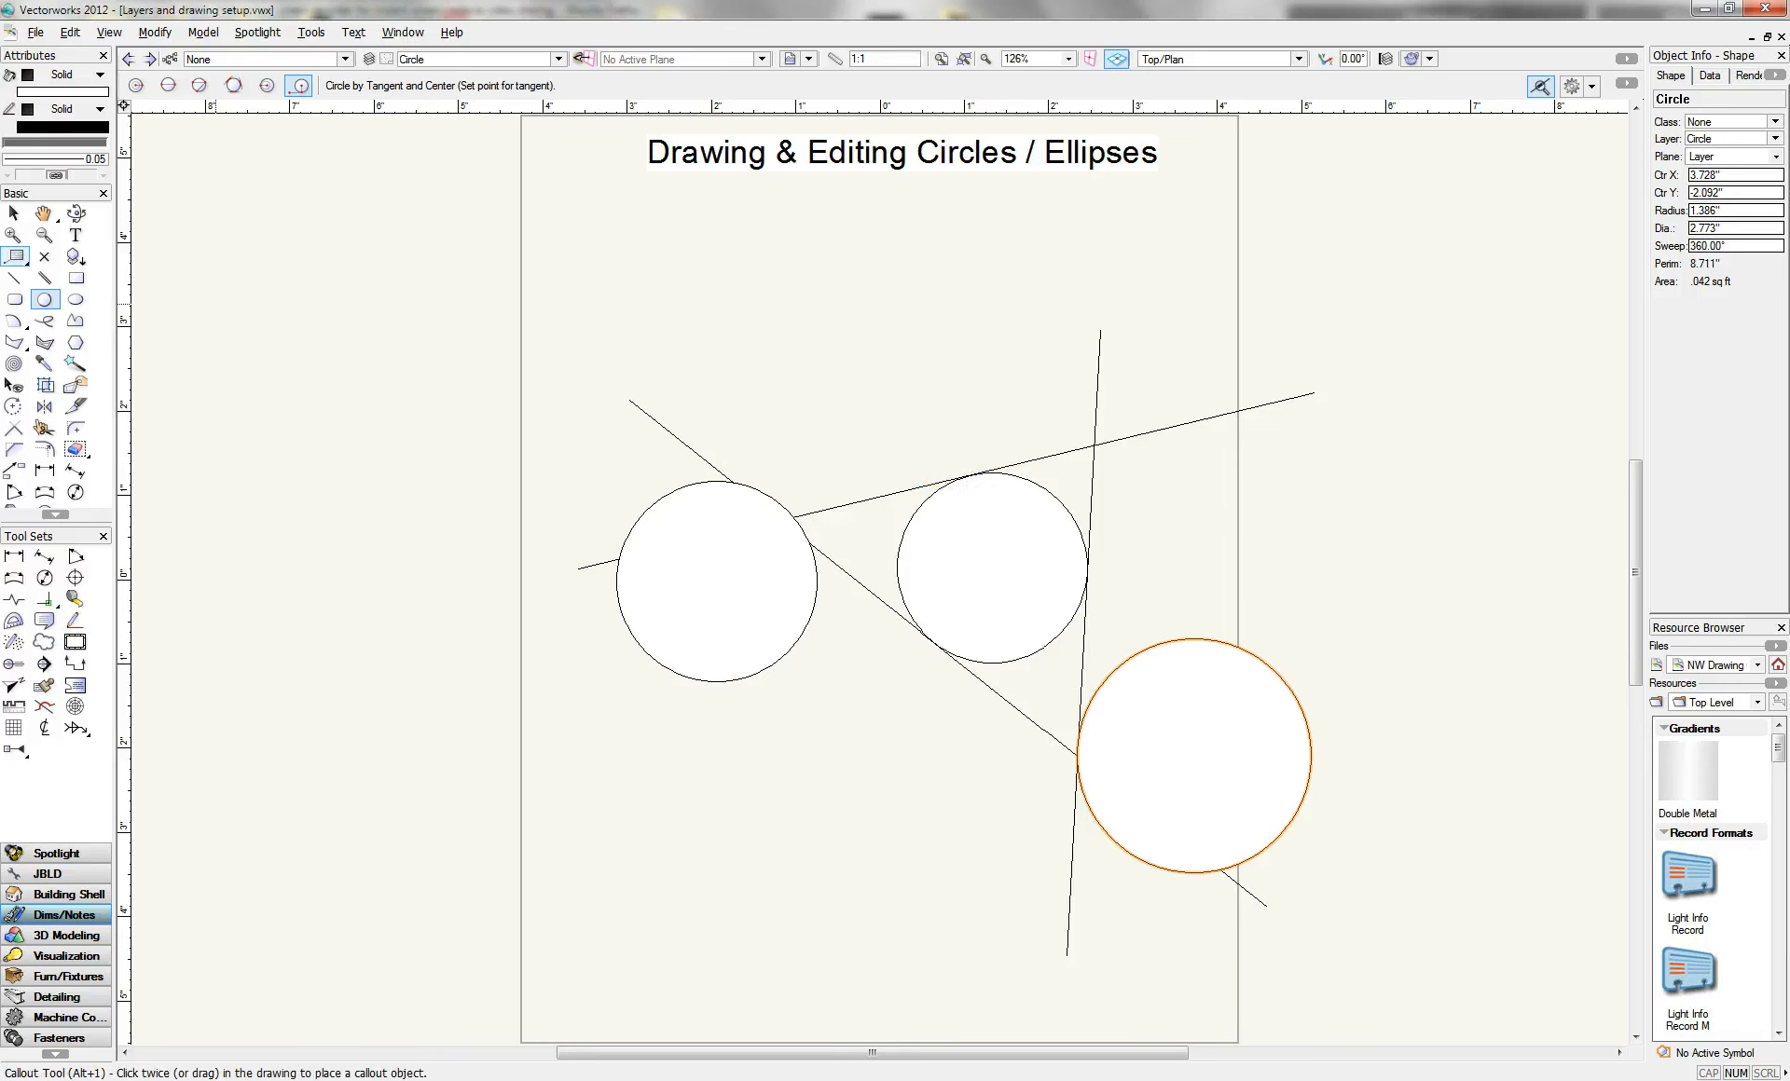
- Delete all the circles and the three crossing lines, keeping the page title
left_click(13, 213)
left_click_drag(451, 236, 1454, 999)
key("Delete")
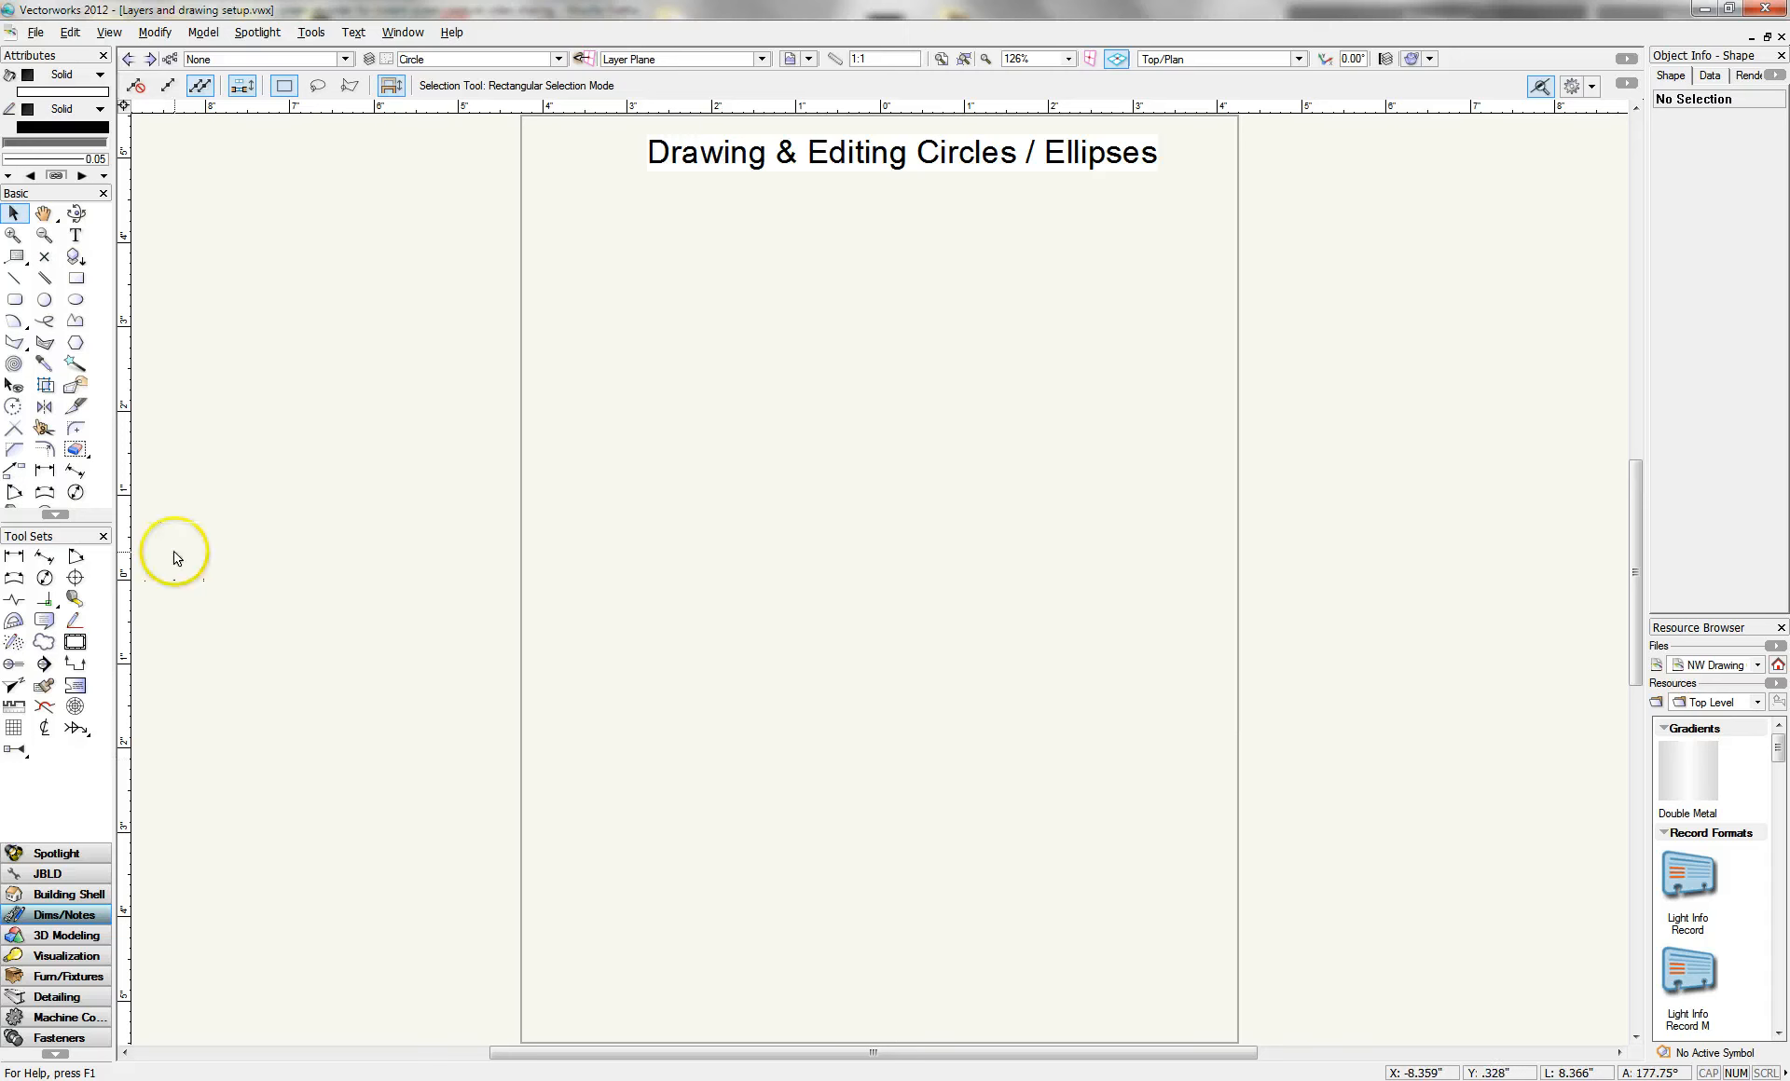
- Draw an oval by box, 3 1/2 inches wide and 1 1/2 inches high, below the page title
left_click(76, 300)
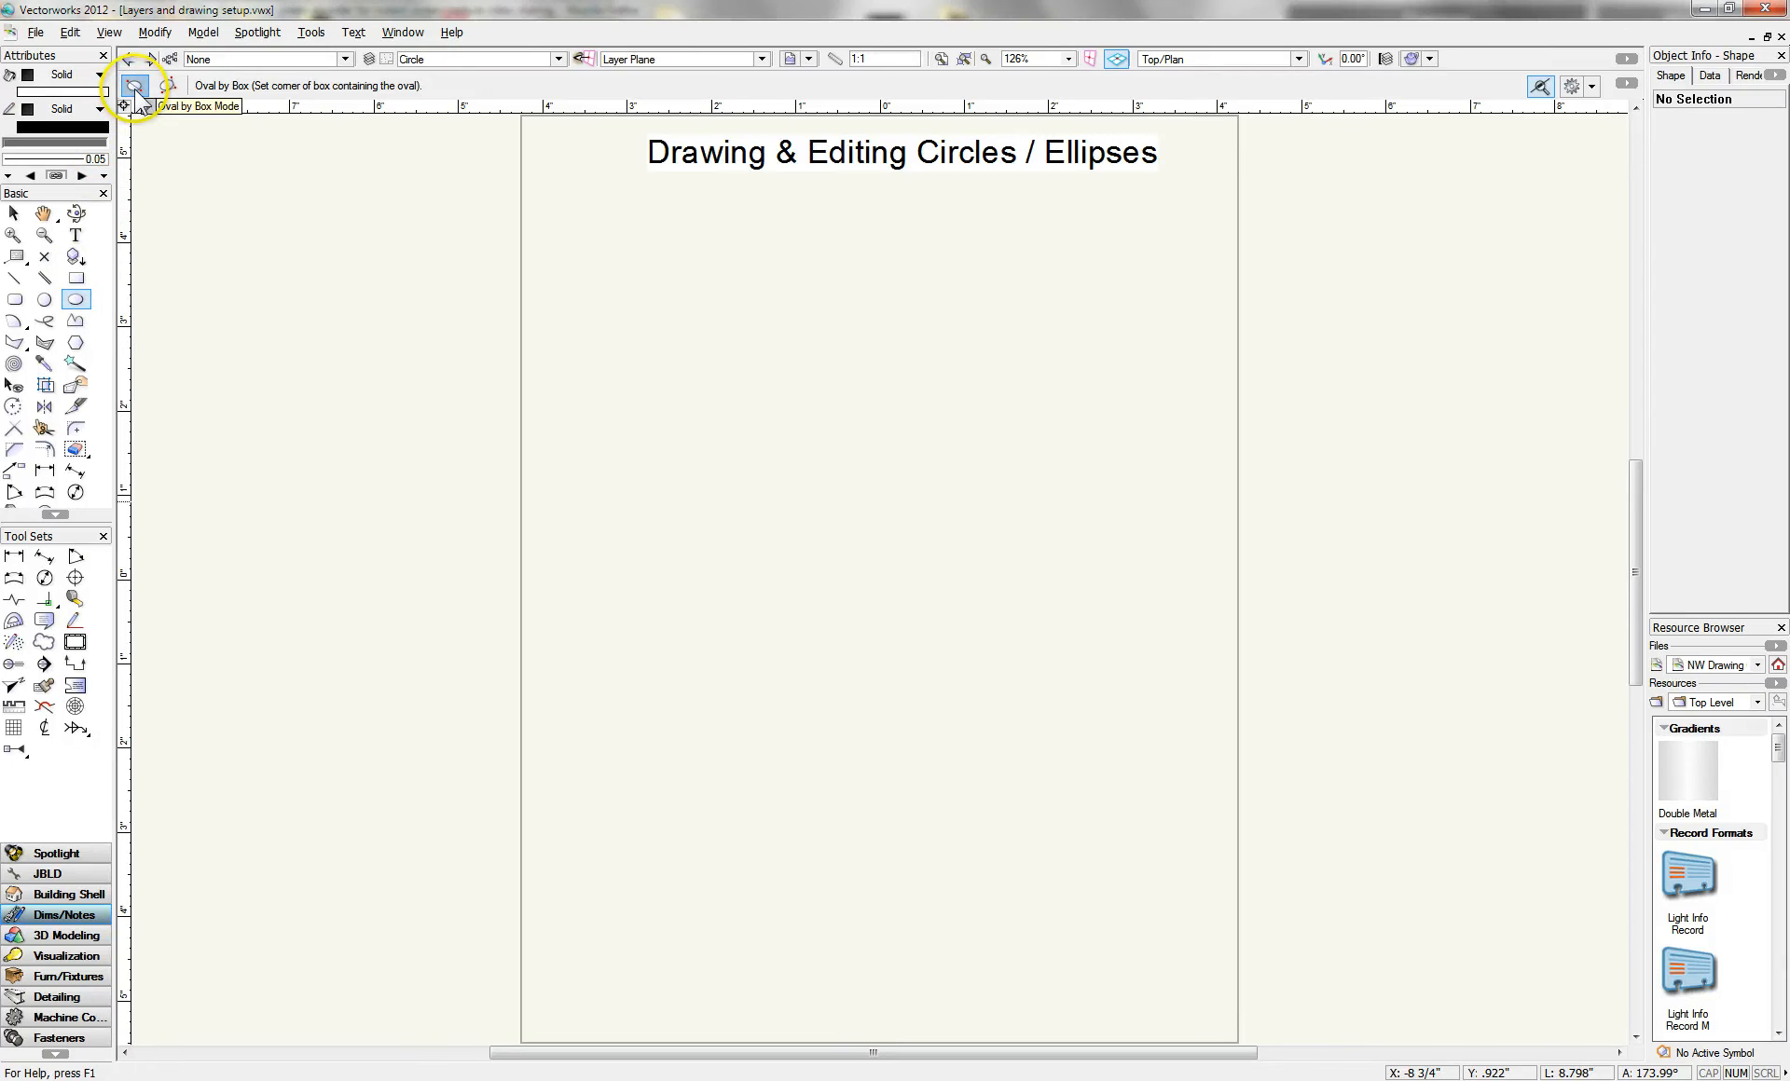
left_click(166, 87)
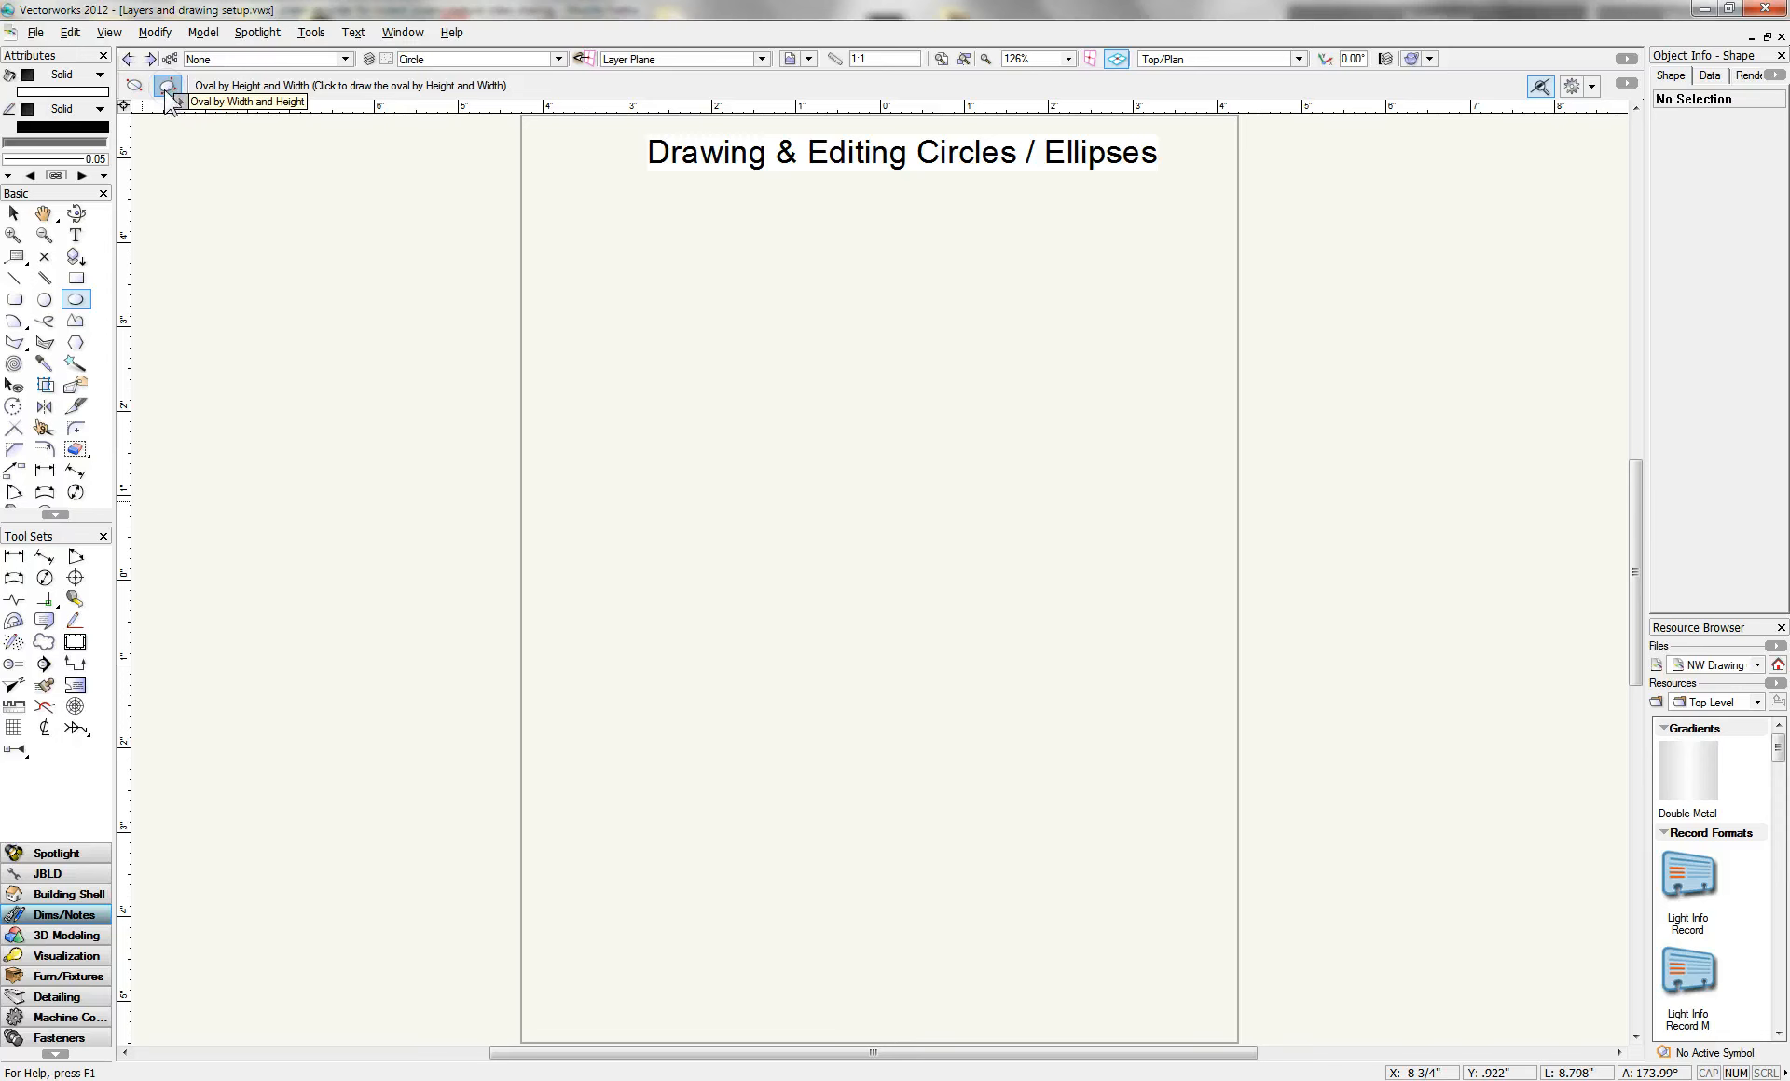
left_click(135, 86)
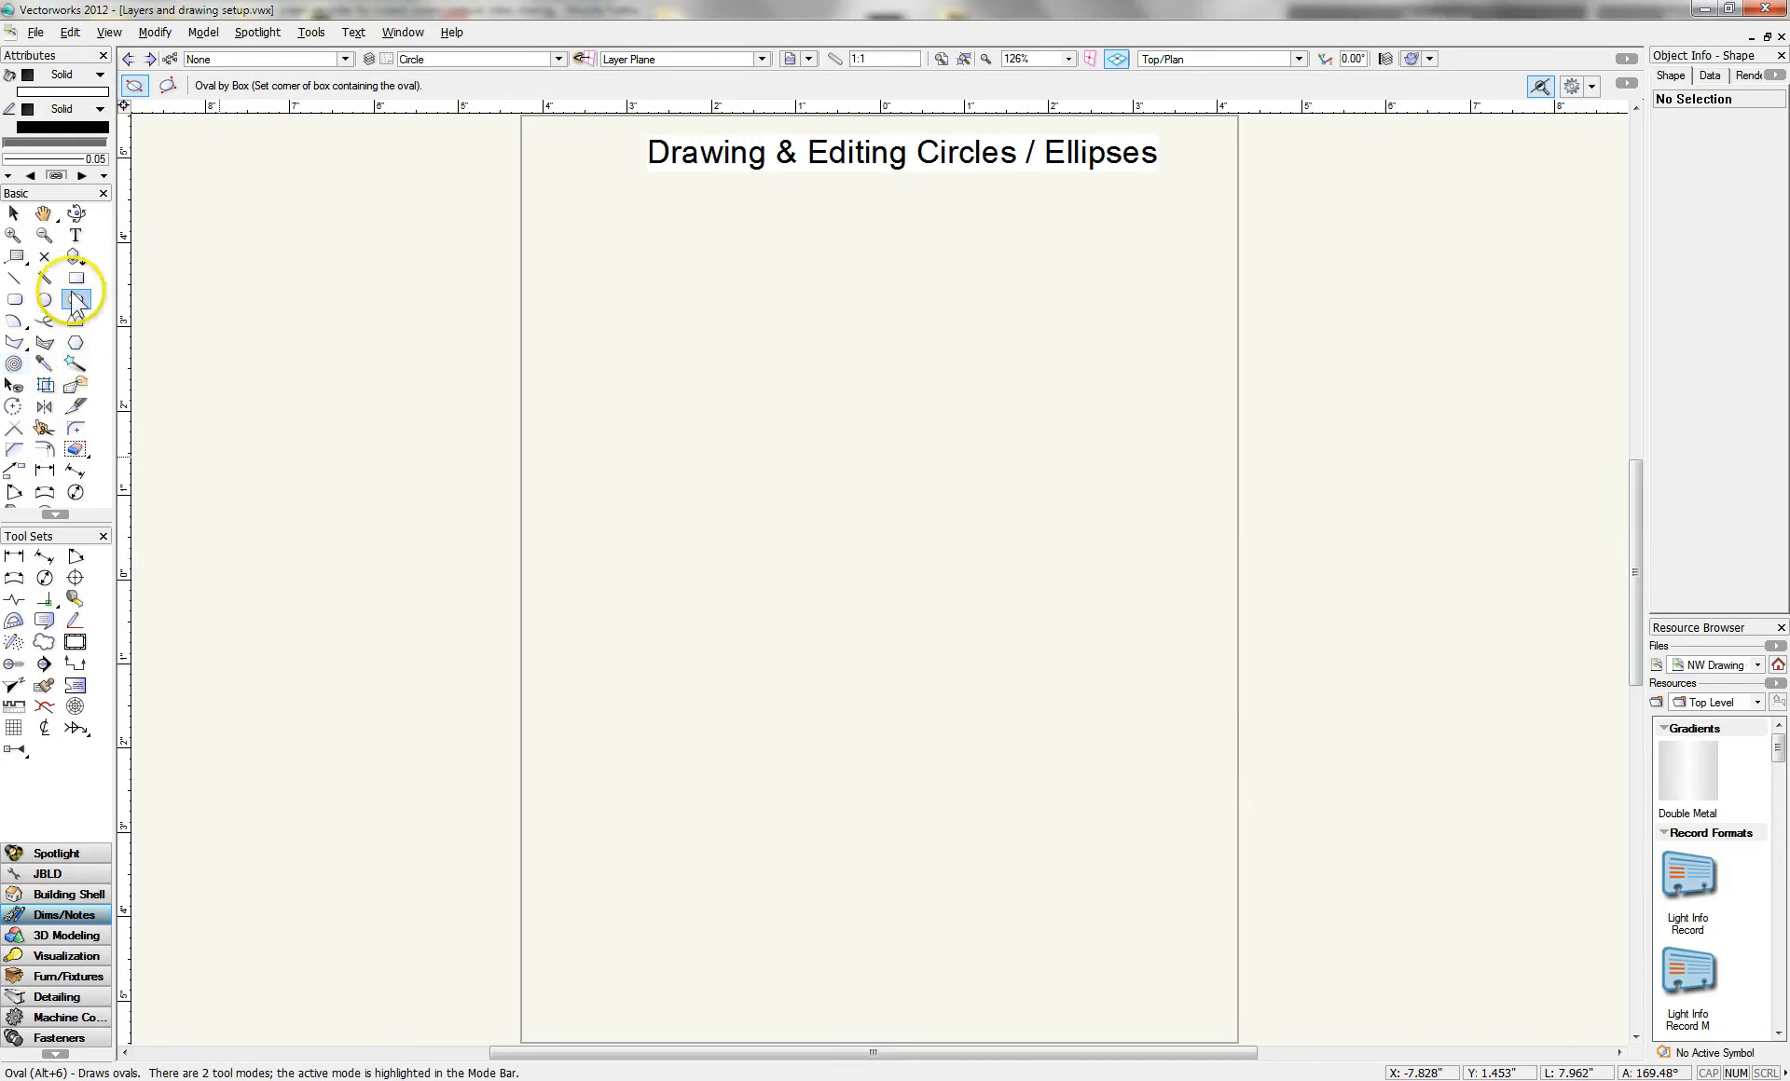
left_click_drag(697, 268, 993, 395)
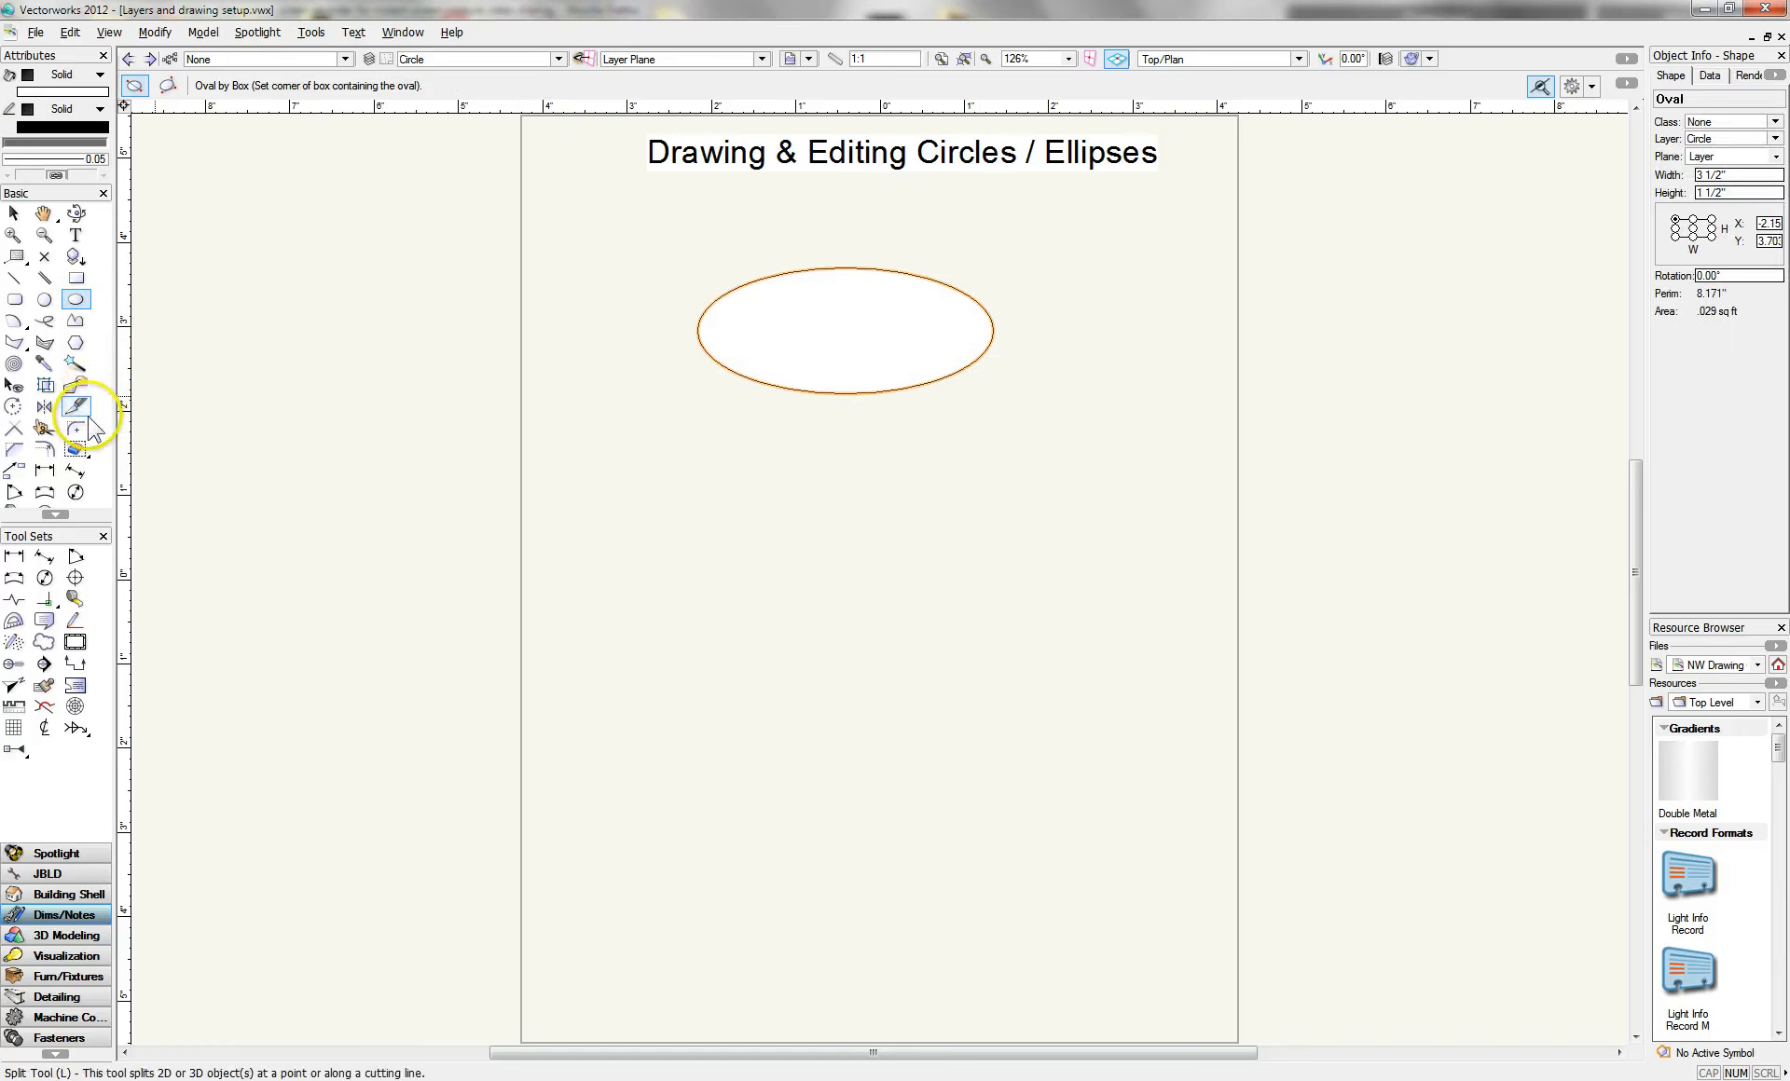
- Dimension the oval's height to its right and its width above it with constrained linear dimensions
left_click(51, 471)
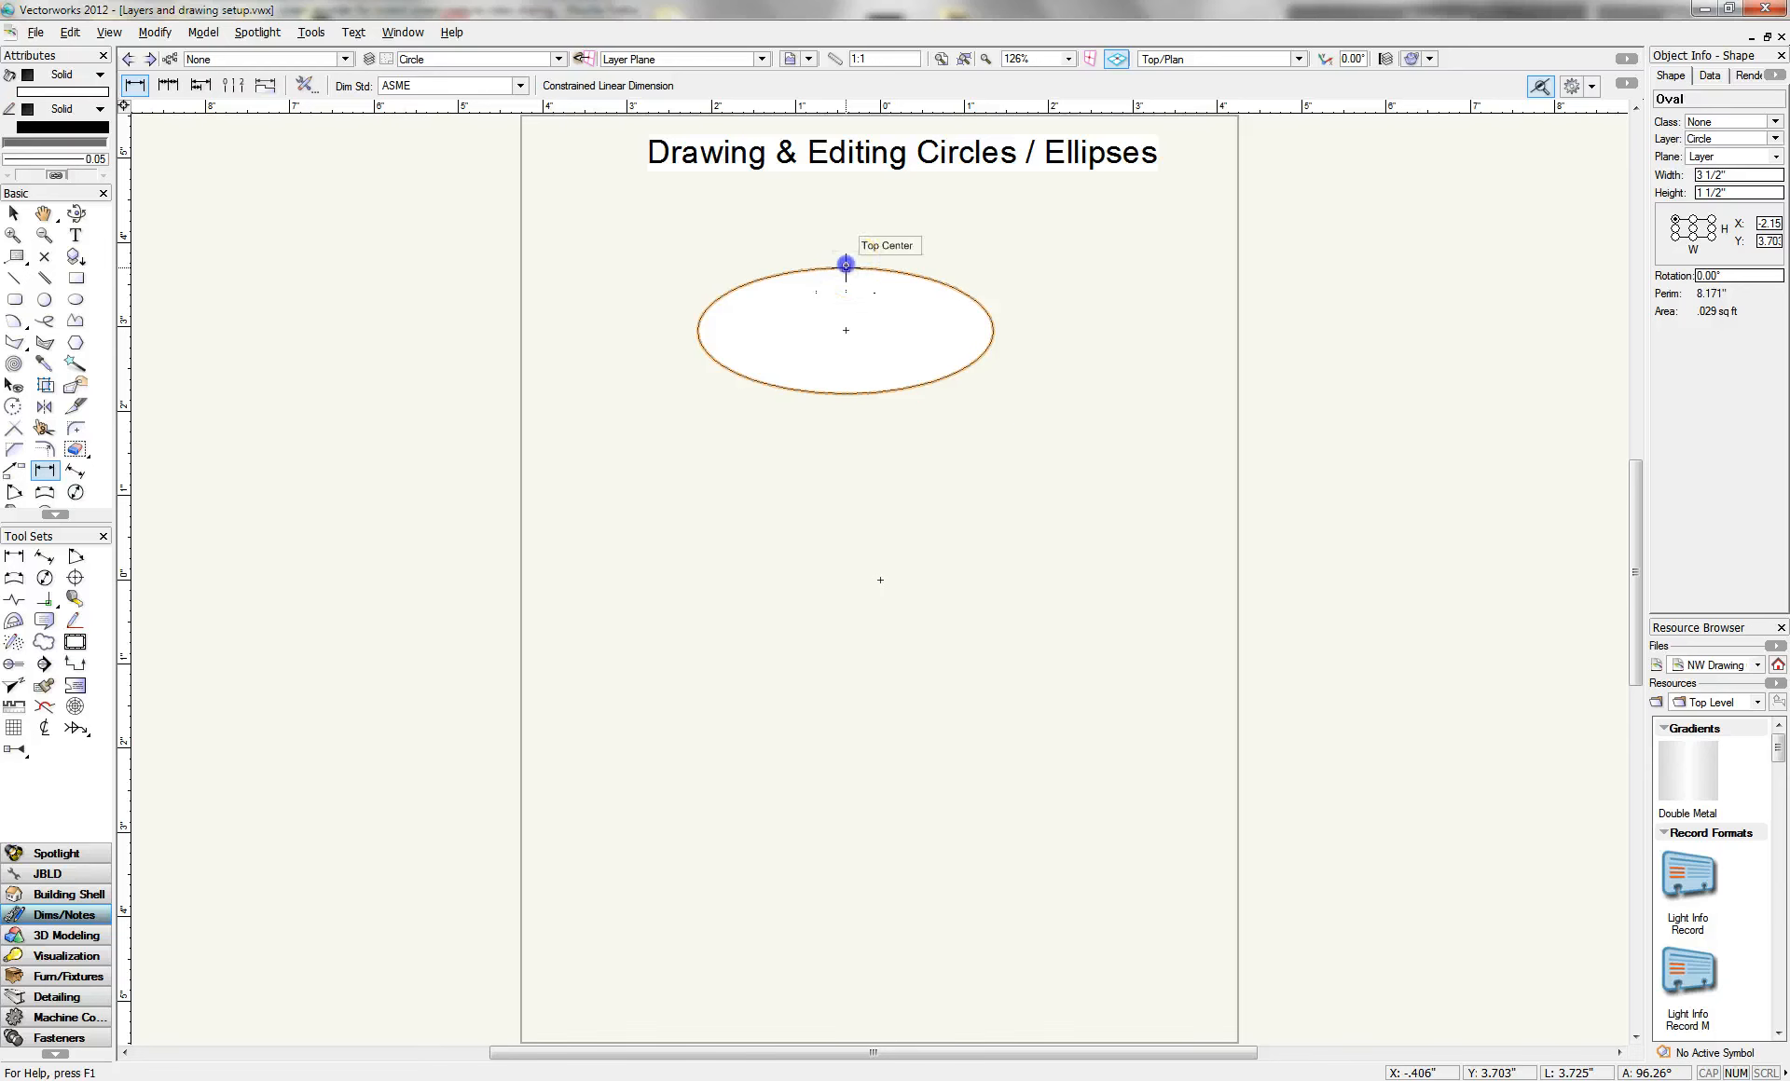
left_click(846, 266)
left_click(845, 393)
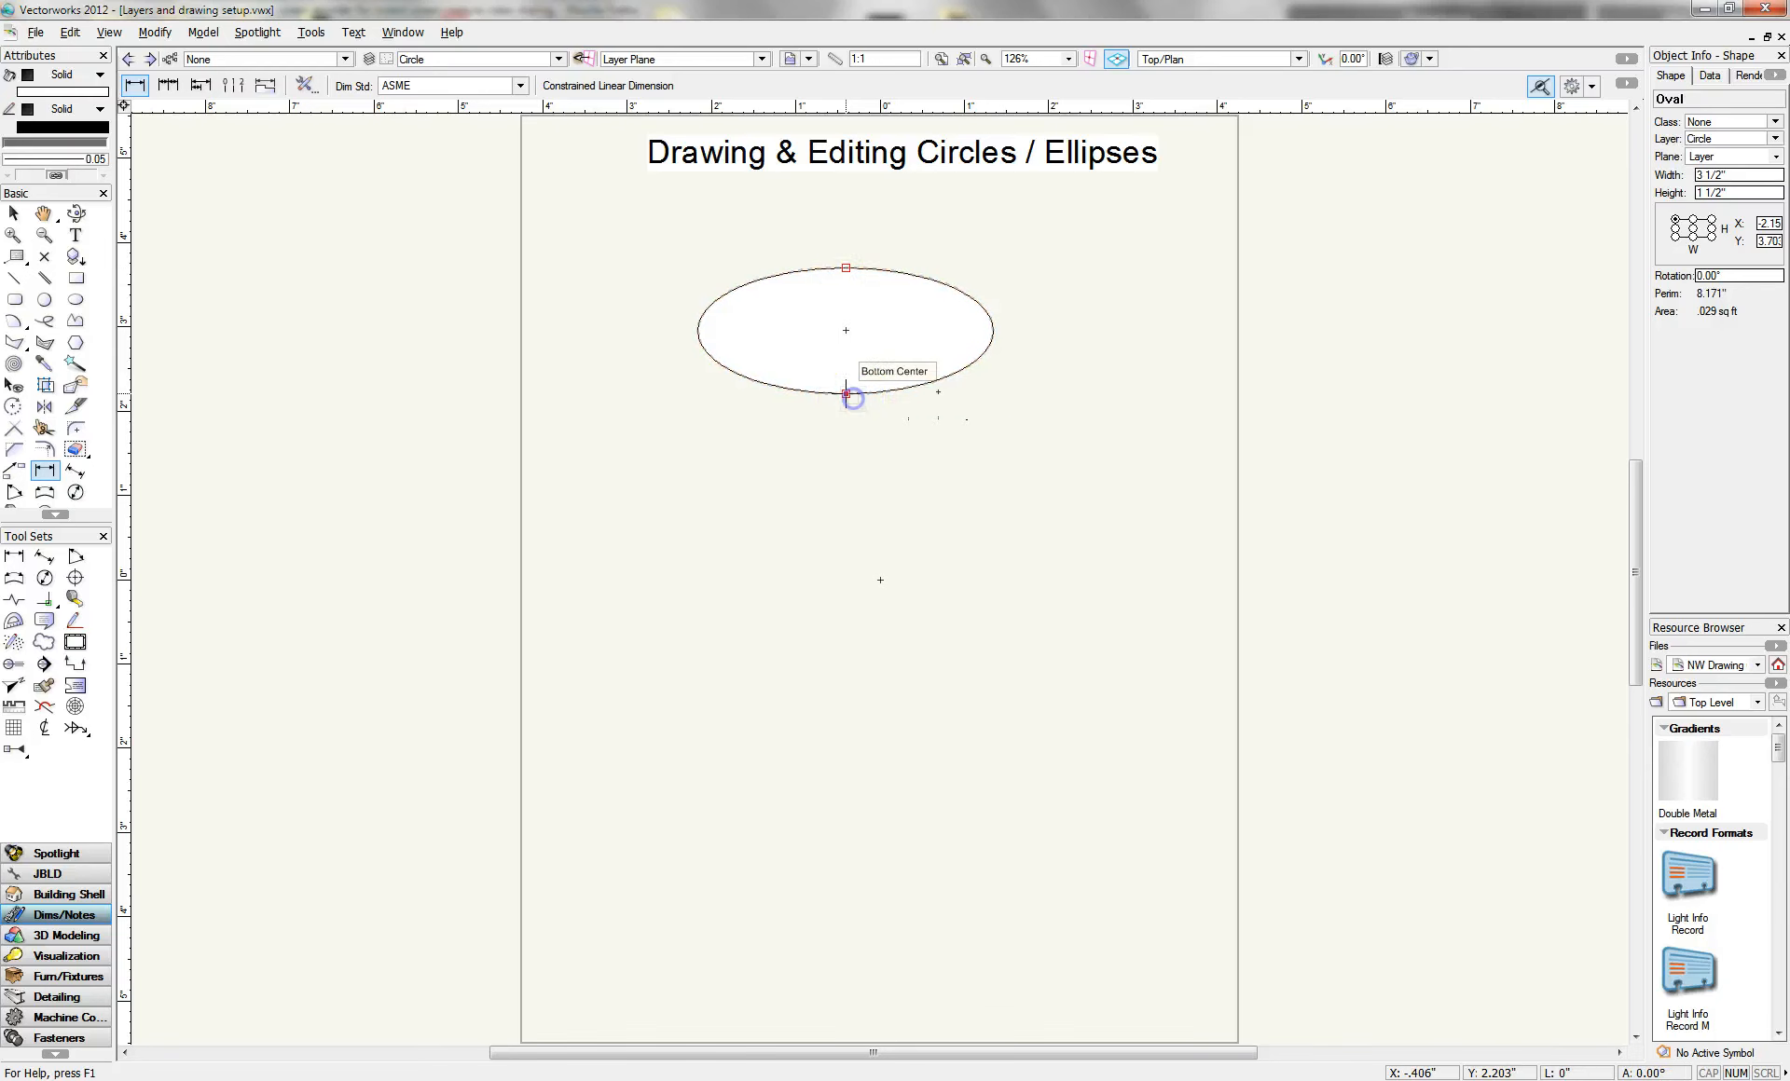
left_click(1149, 361)
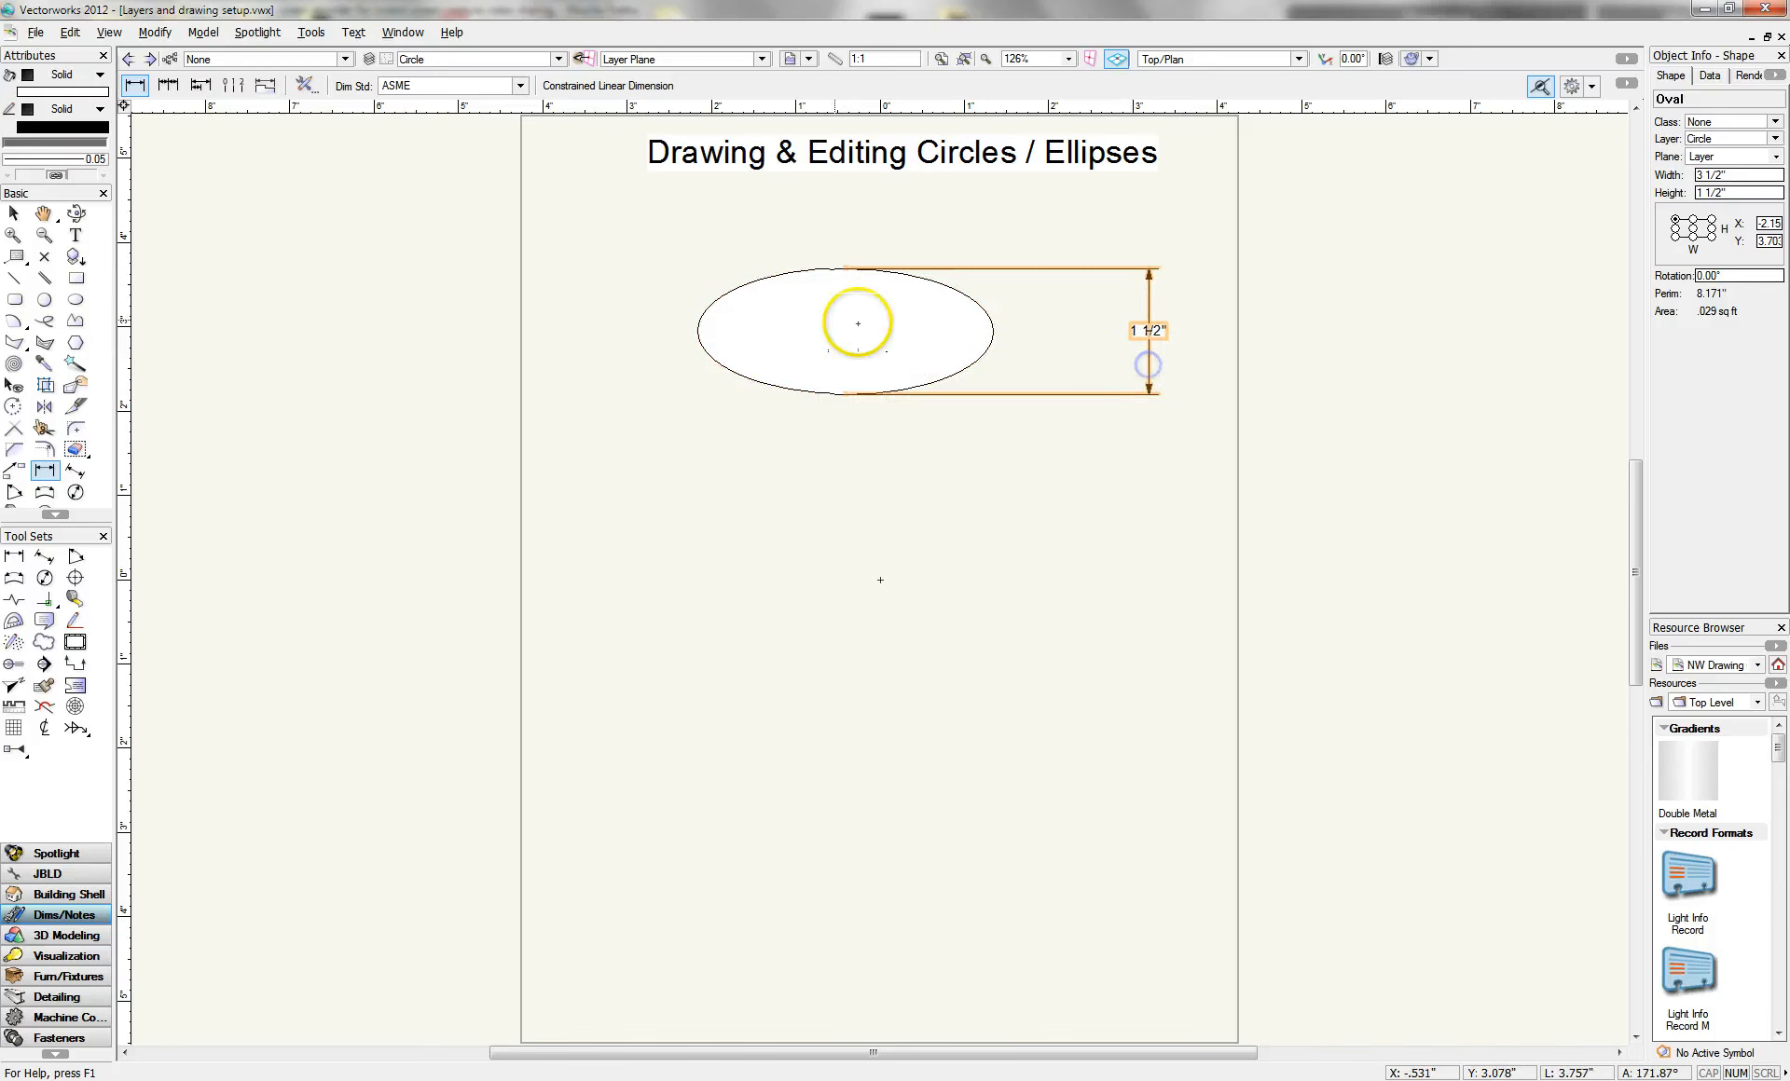
left_click(697, 330)
left_click(994, 330)
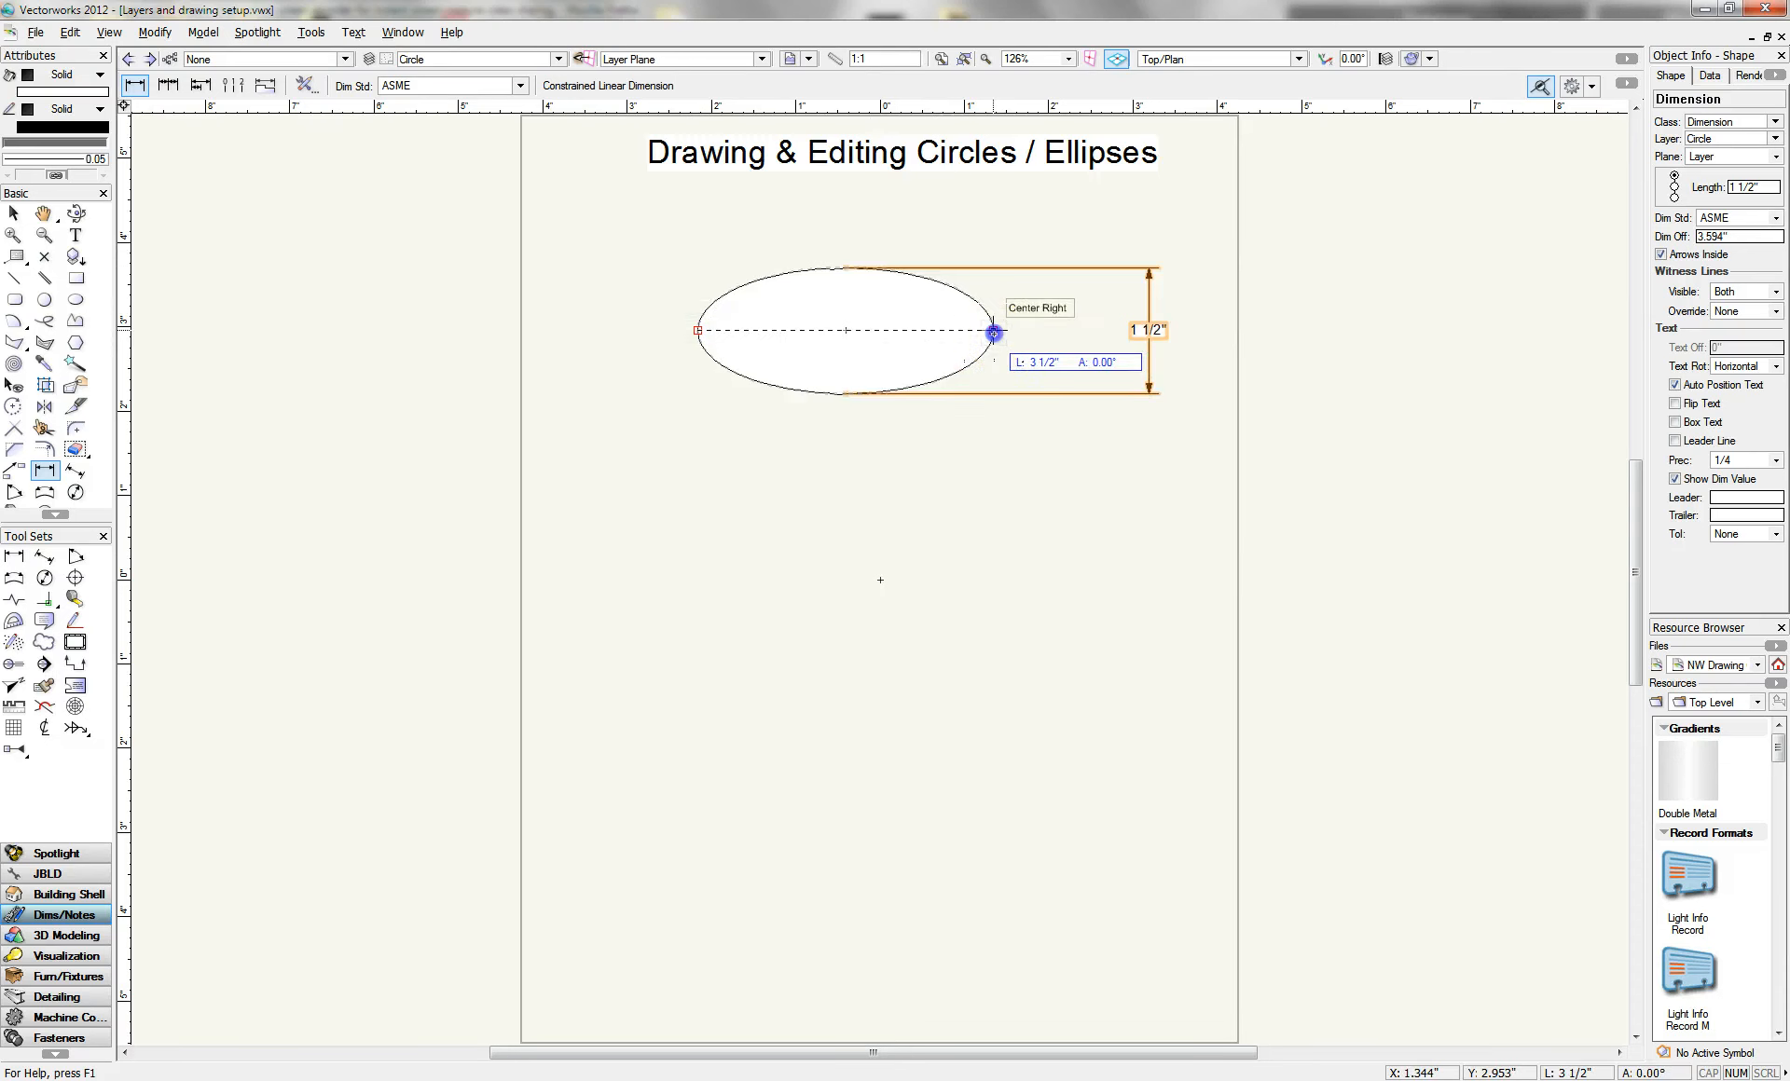
left_click(937, 202)
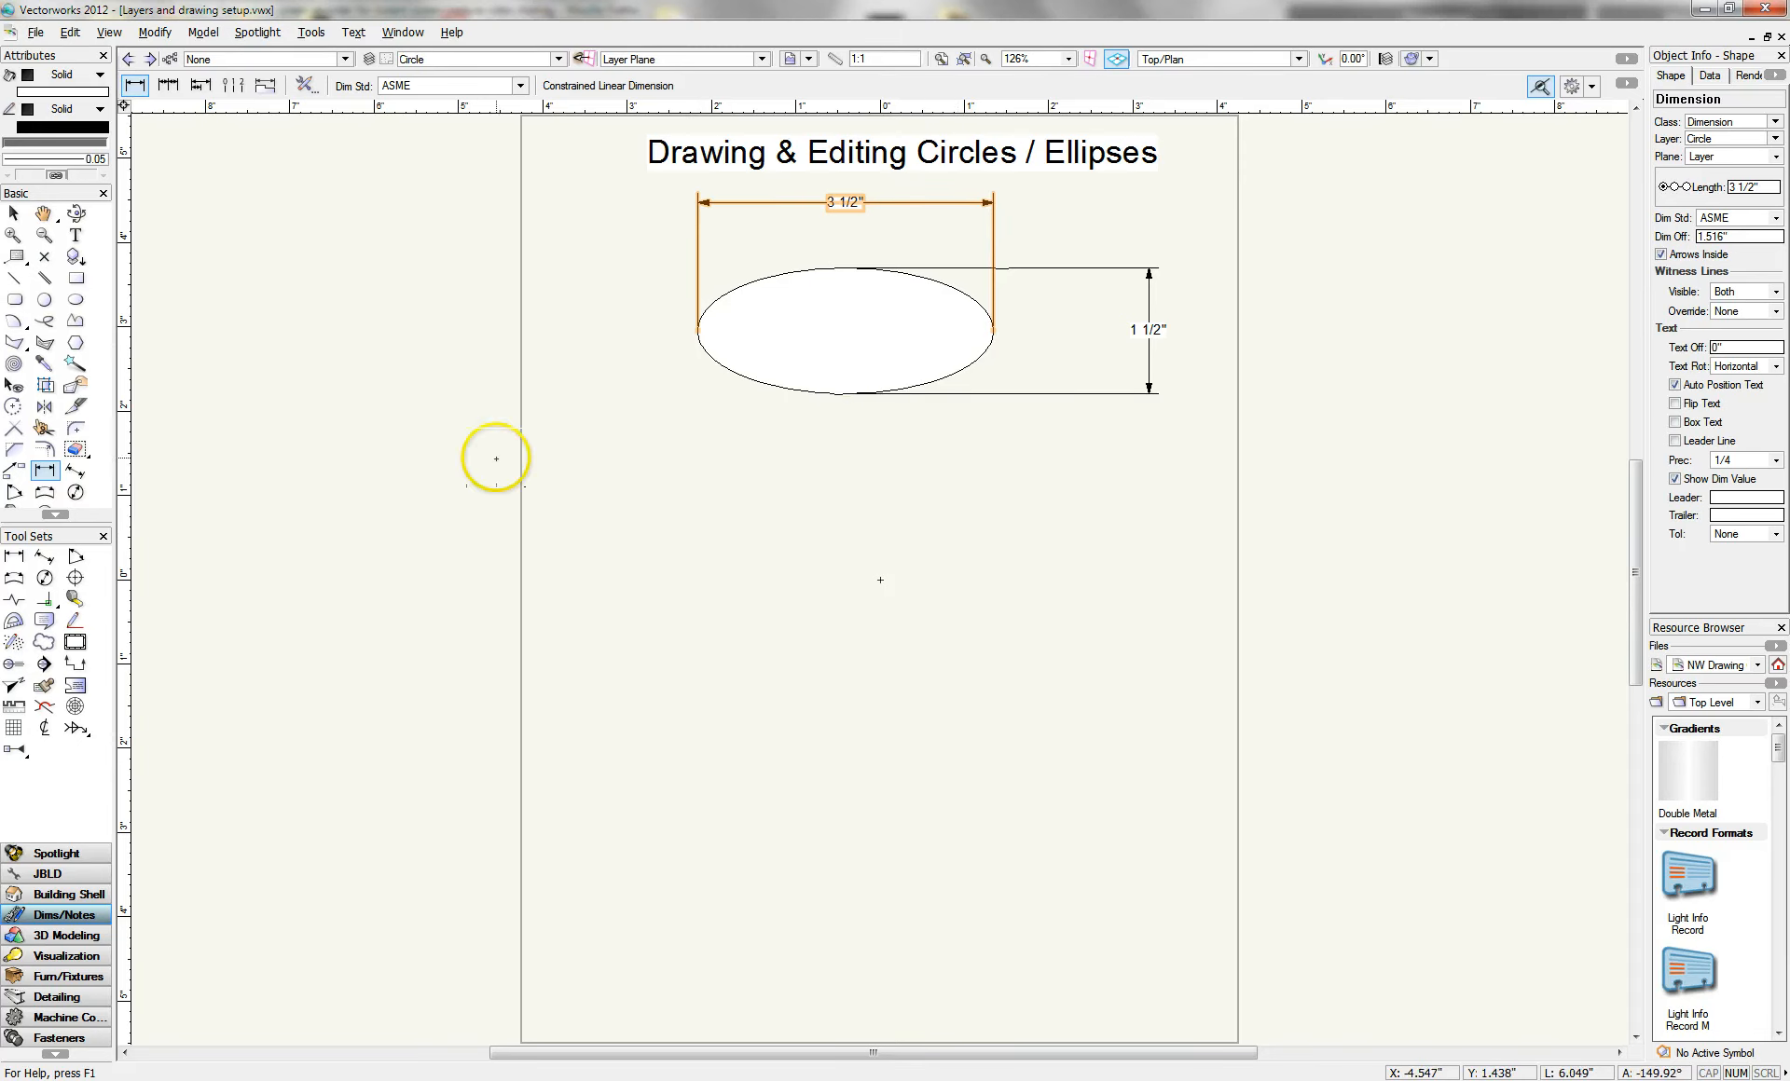
- Draw an unrotated rectangle about 4.27 inches wide and 1.97 inches high below the dimensioned oval
left_click(76, 278)
left_click_drag(636, 513, 986, 714)
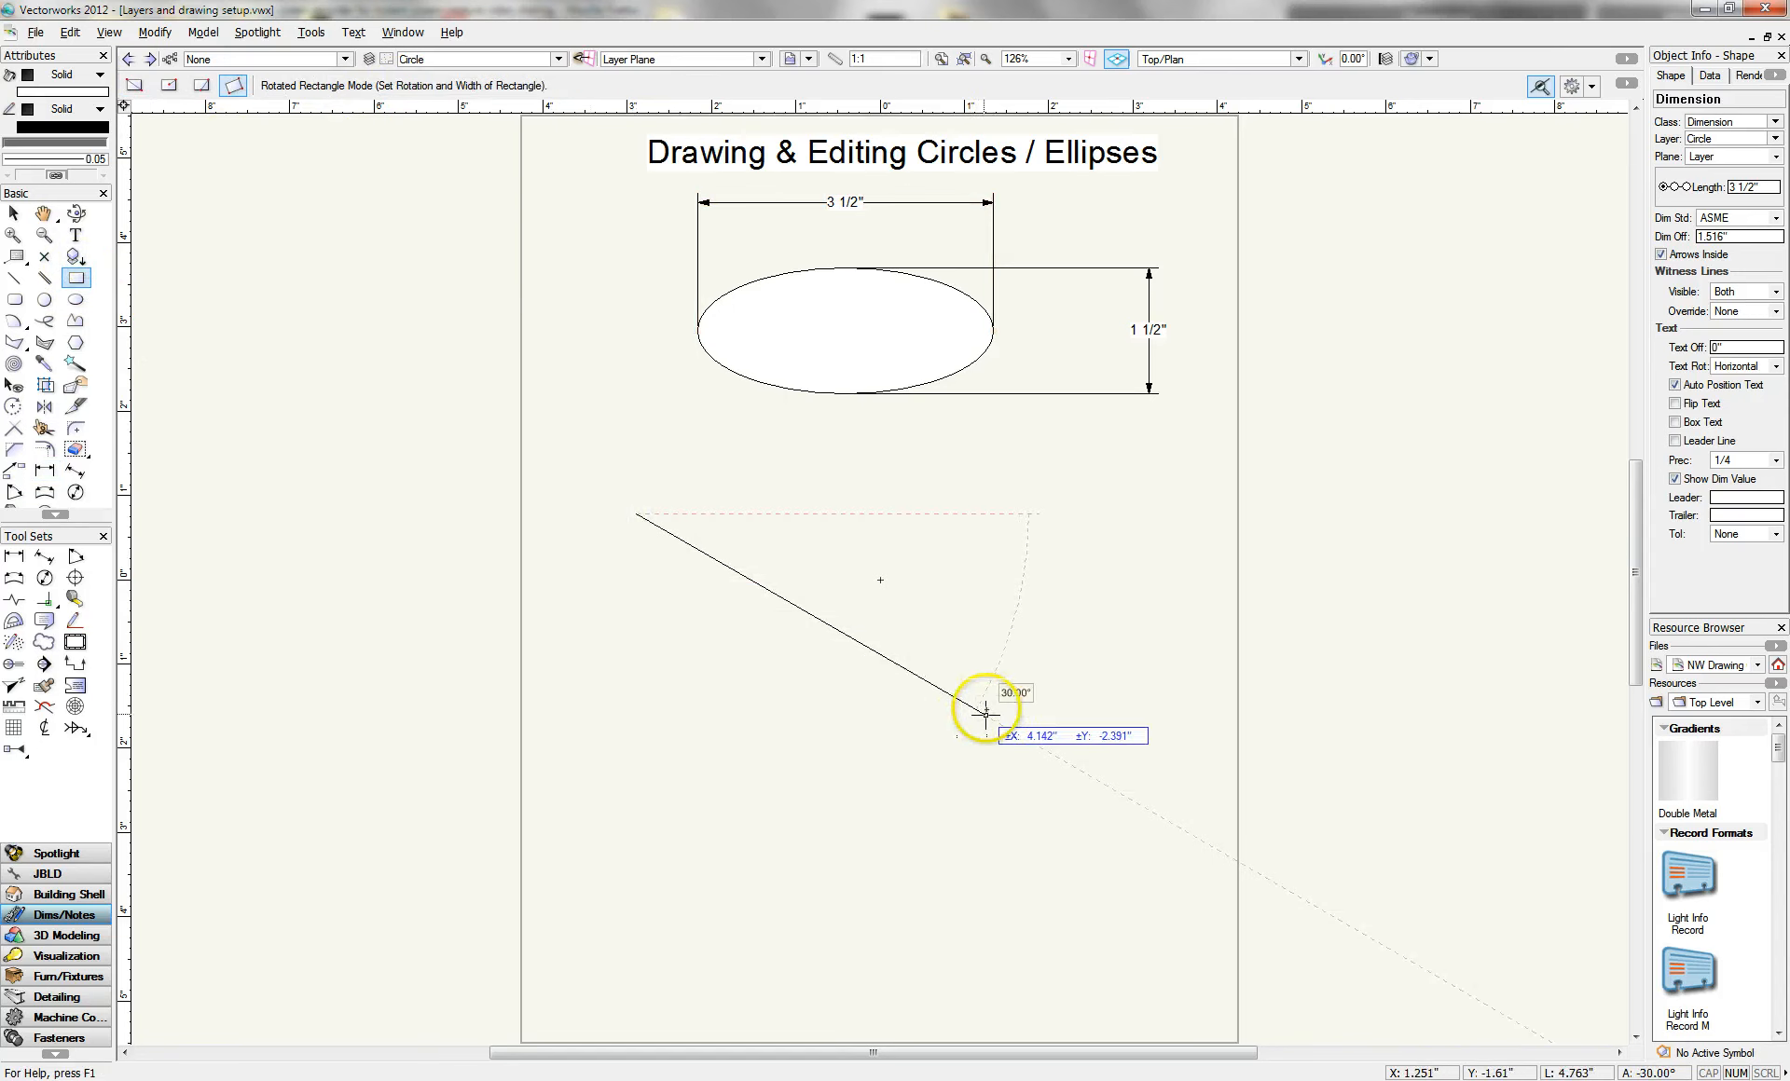
left_click(134, 85)
left_click(635, 512)
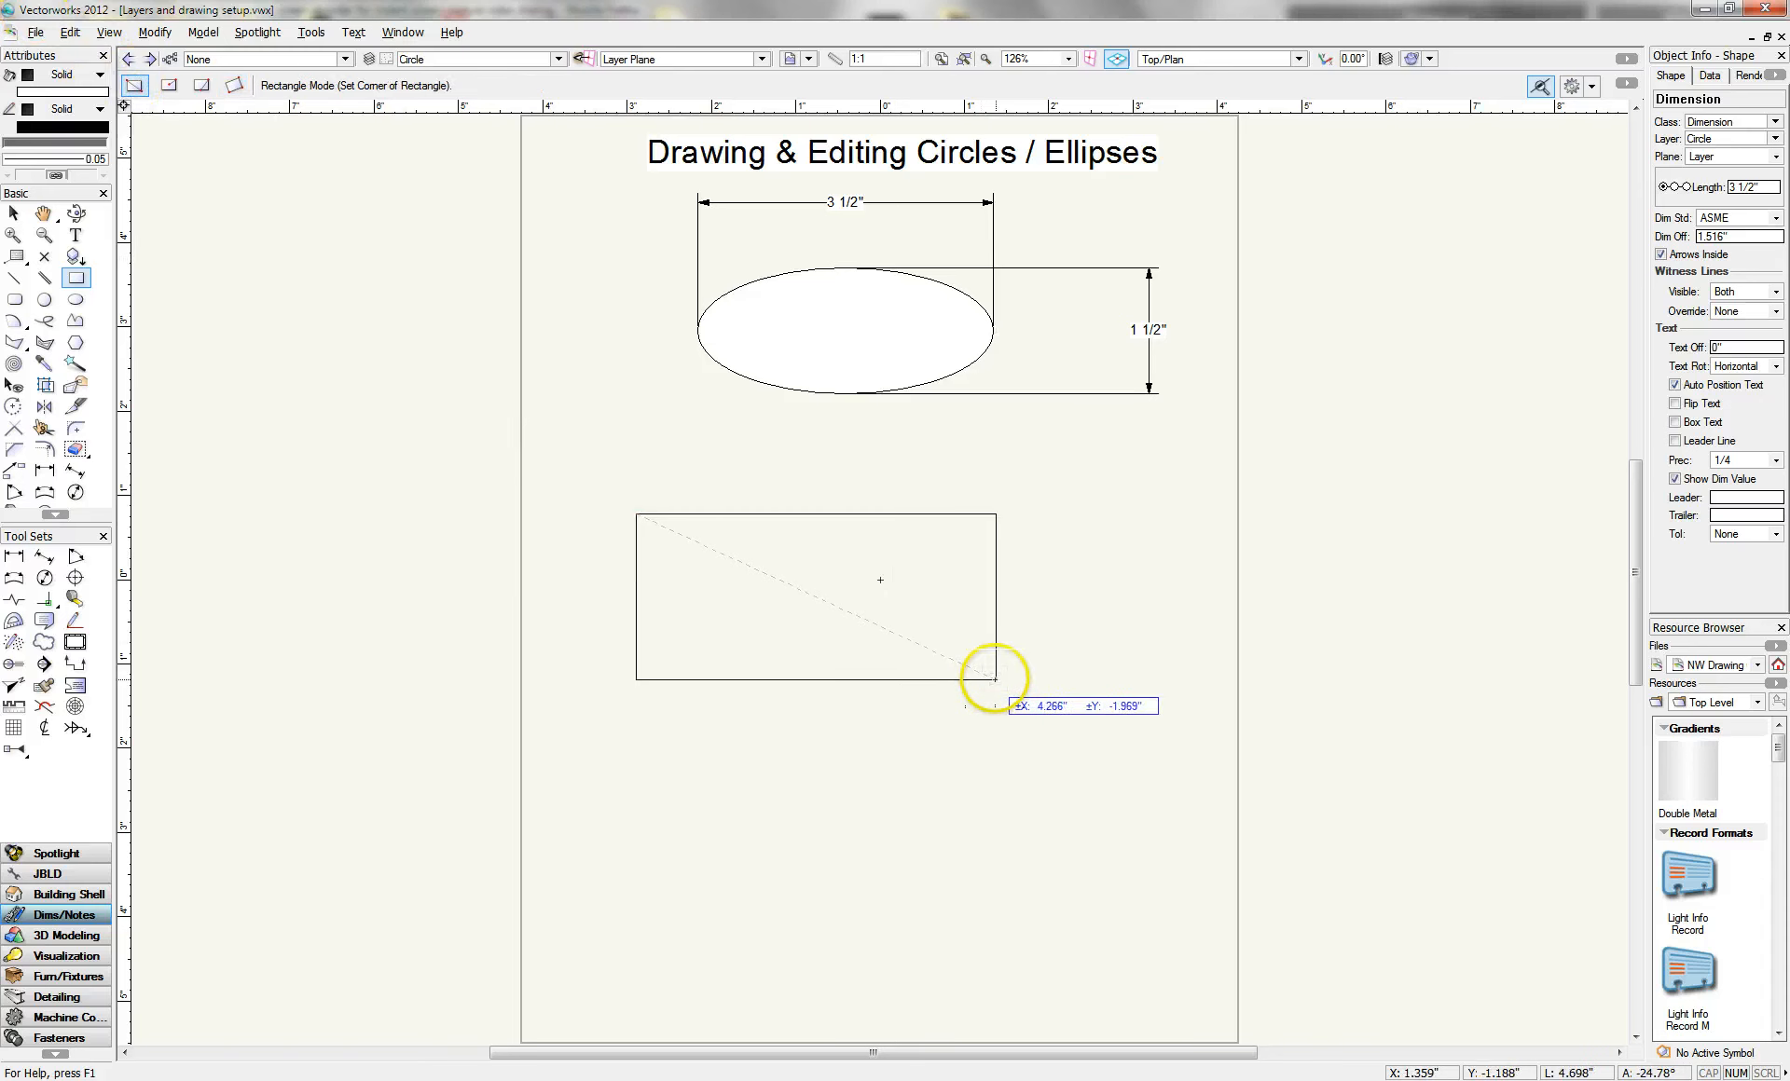
left_click(994, 679)
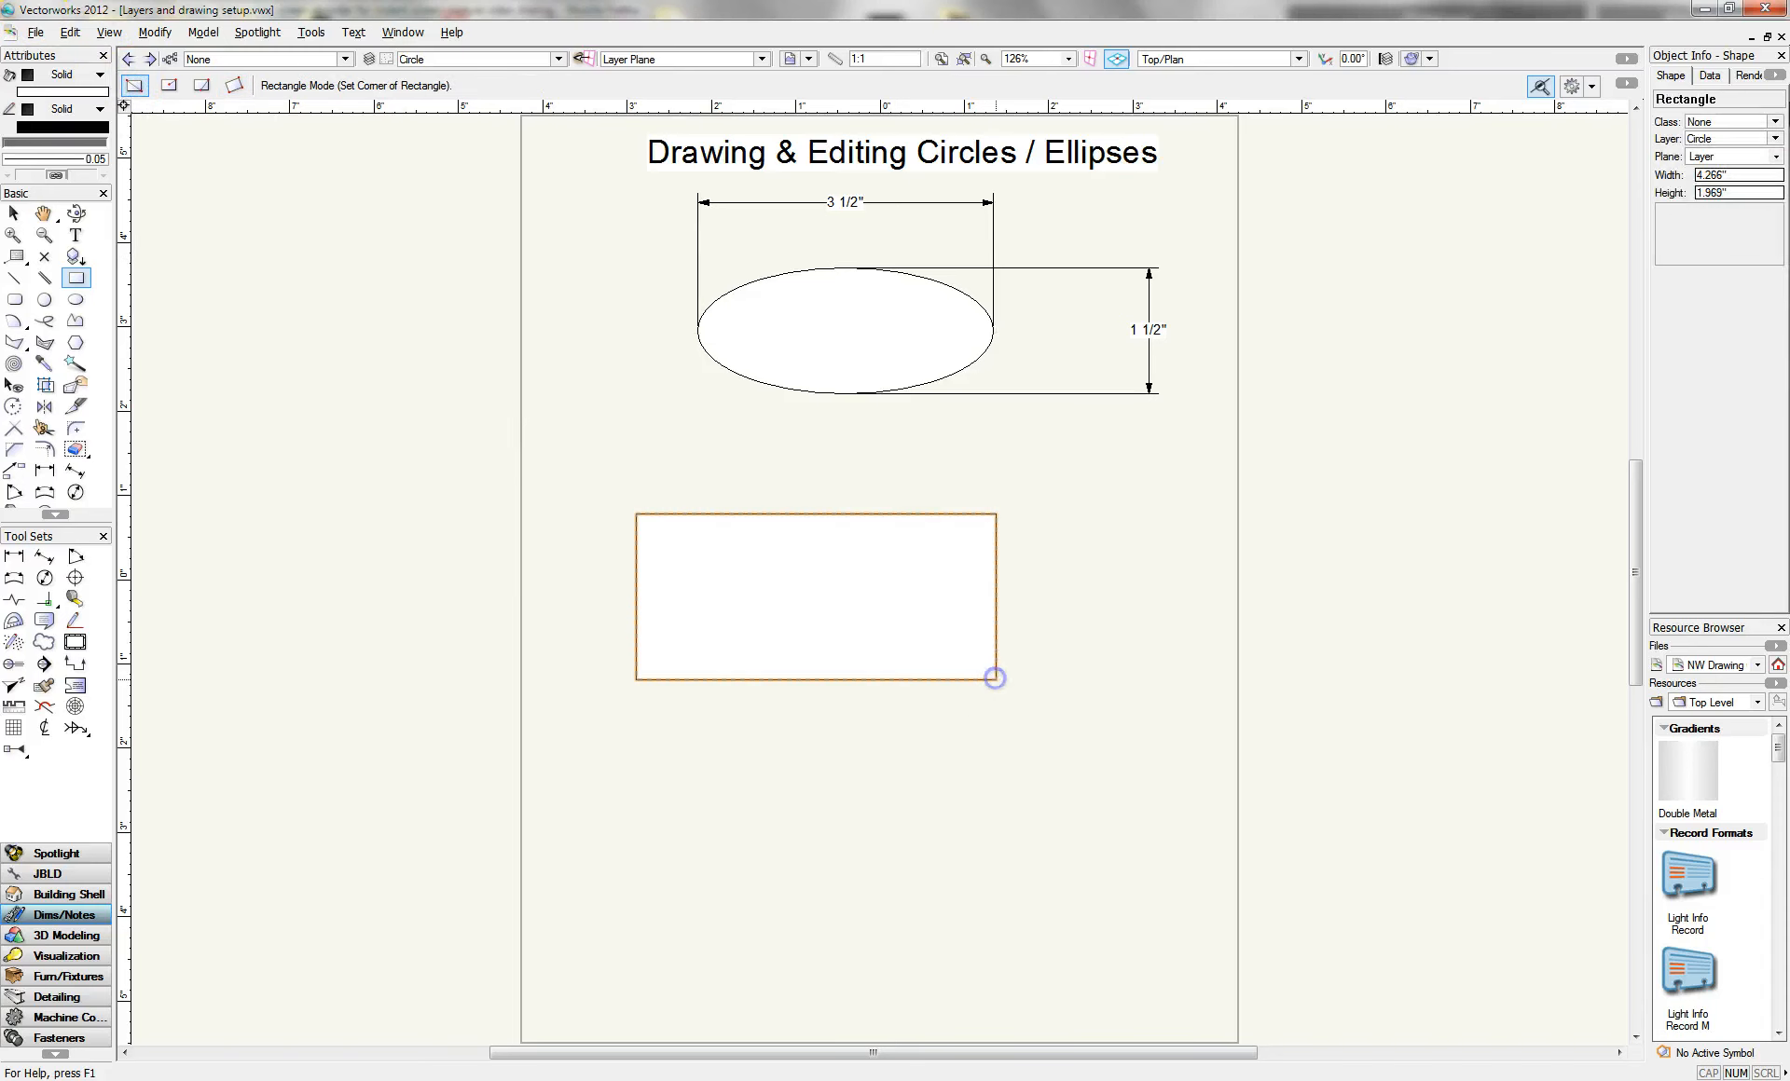
- Set the rectangle's width to 3.5 inches and its height to 1.5 inches
left_click(1735, 171)
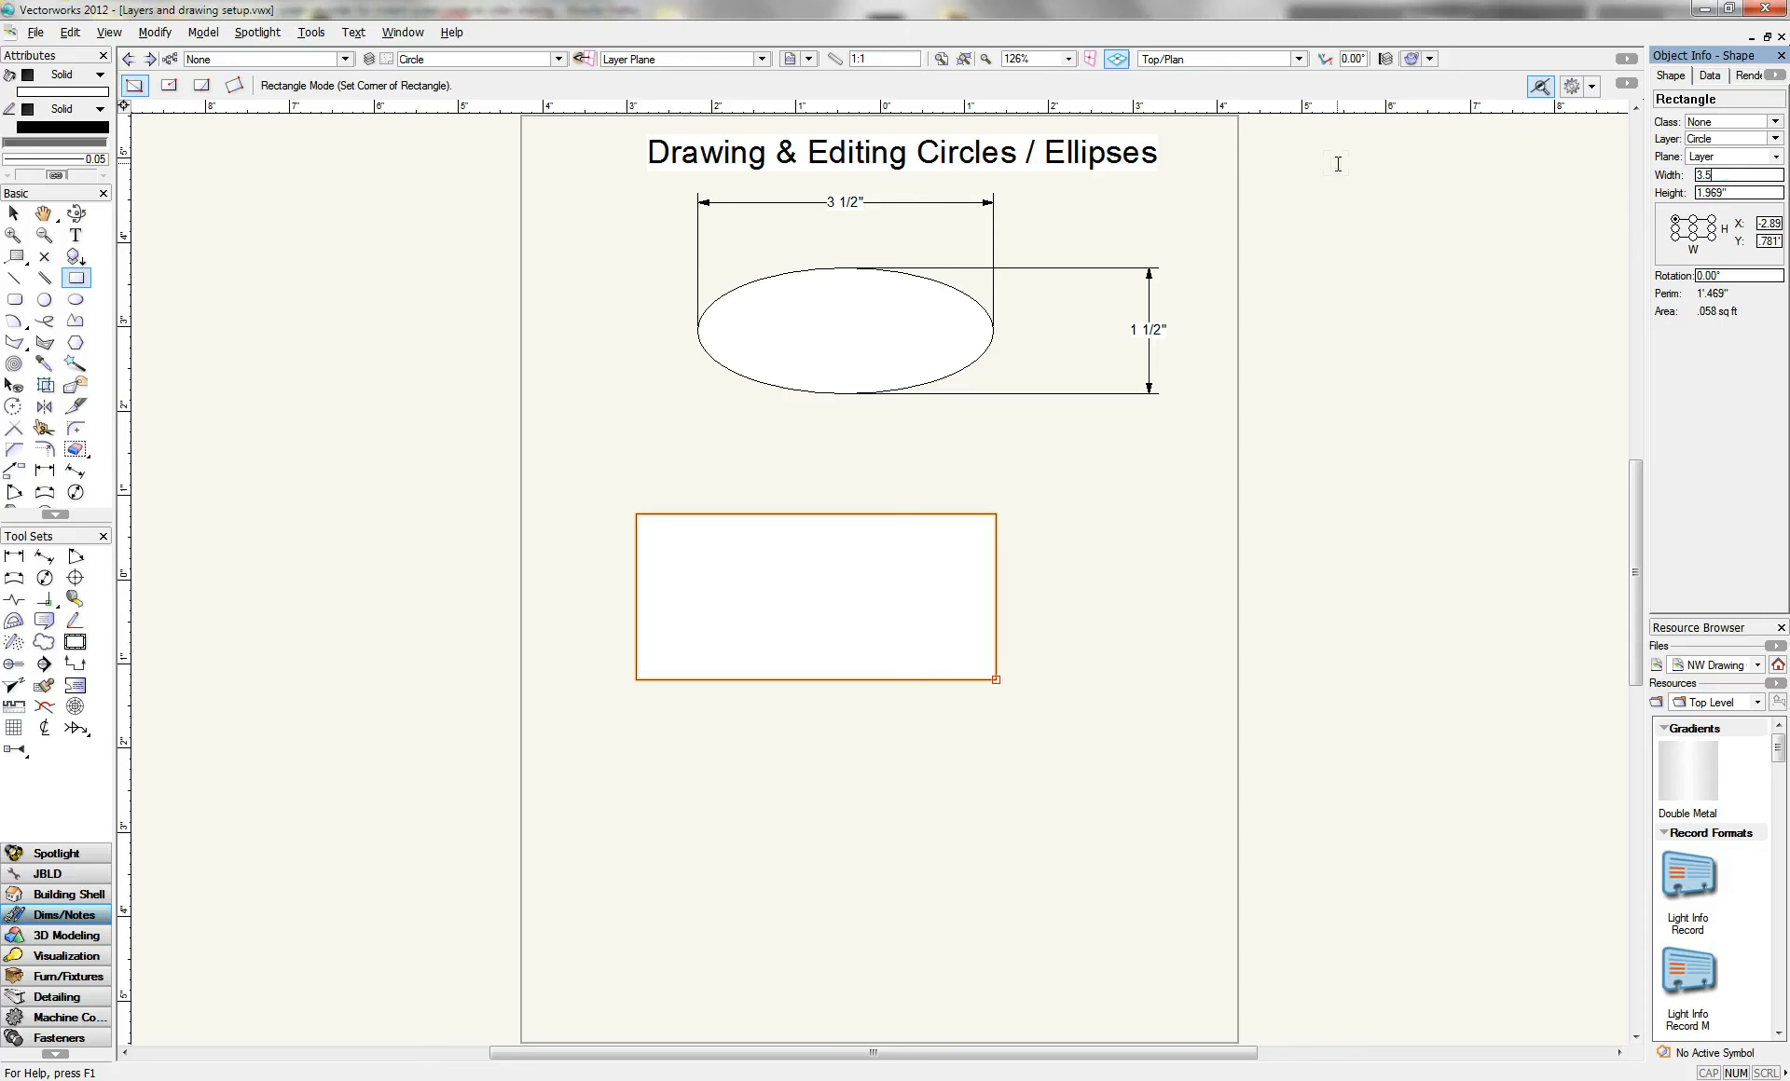
type("3.5\"")
key("Return")
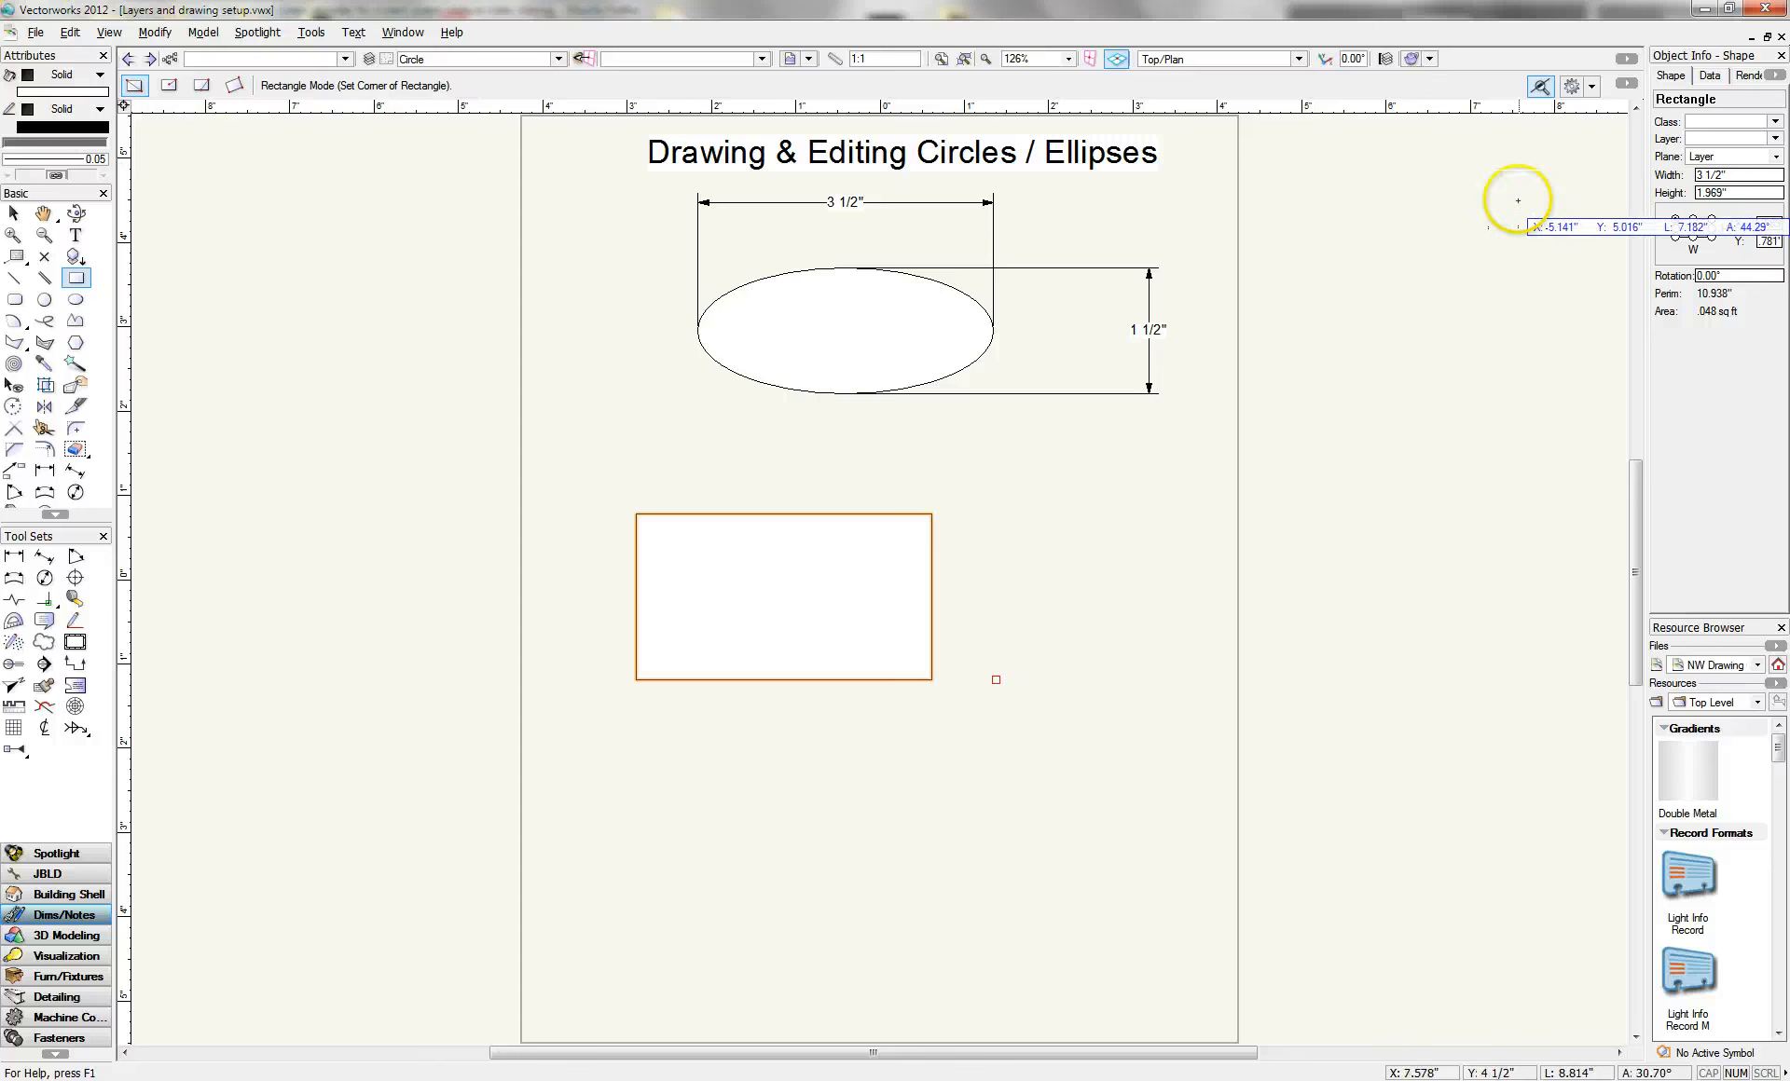
left_click(1739, 193)
left_click(1687, 193)
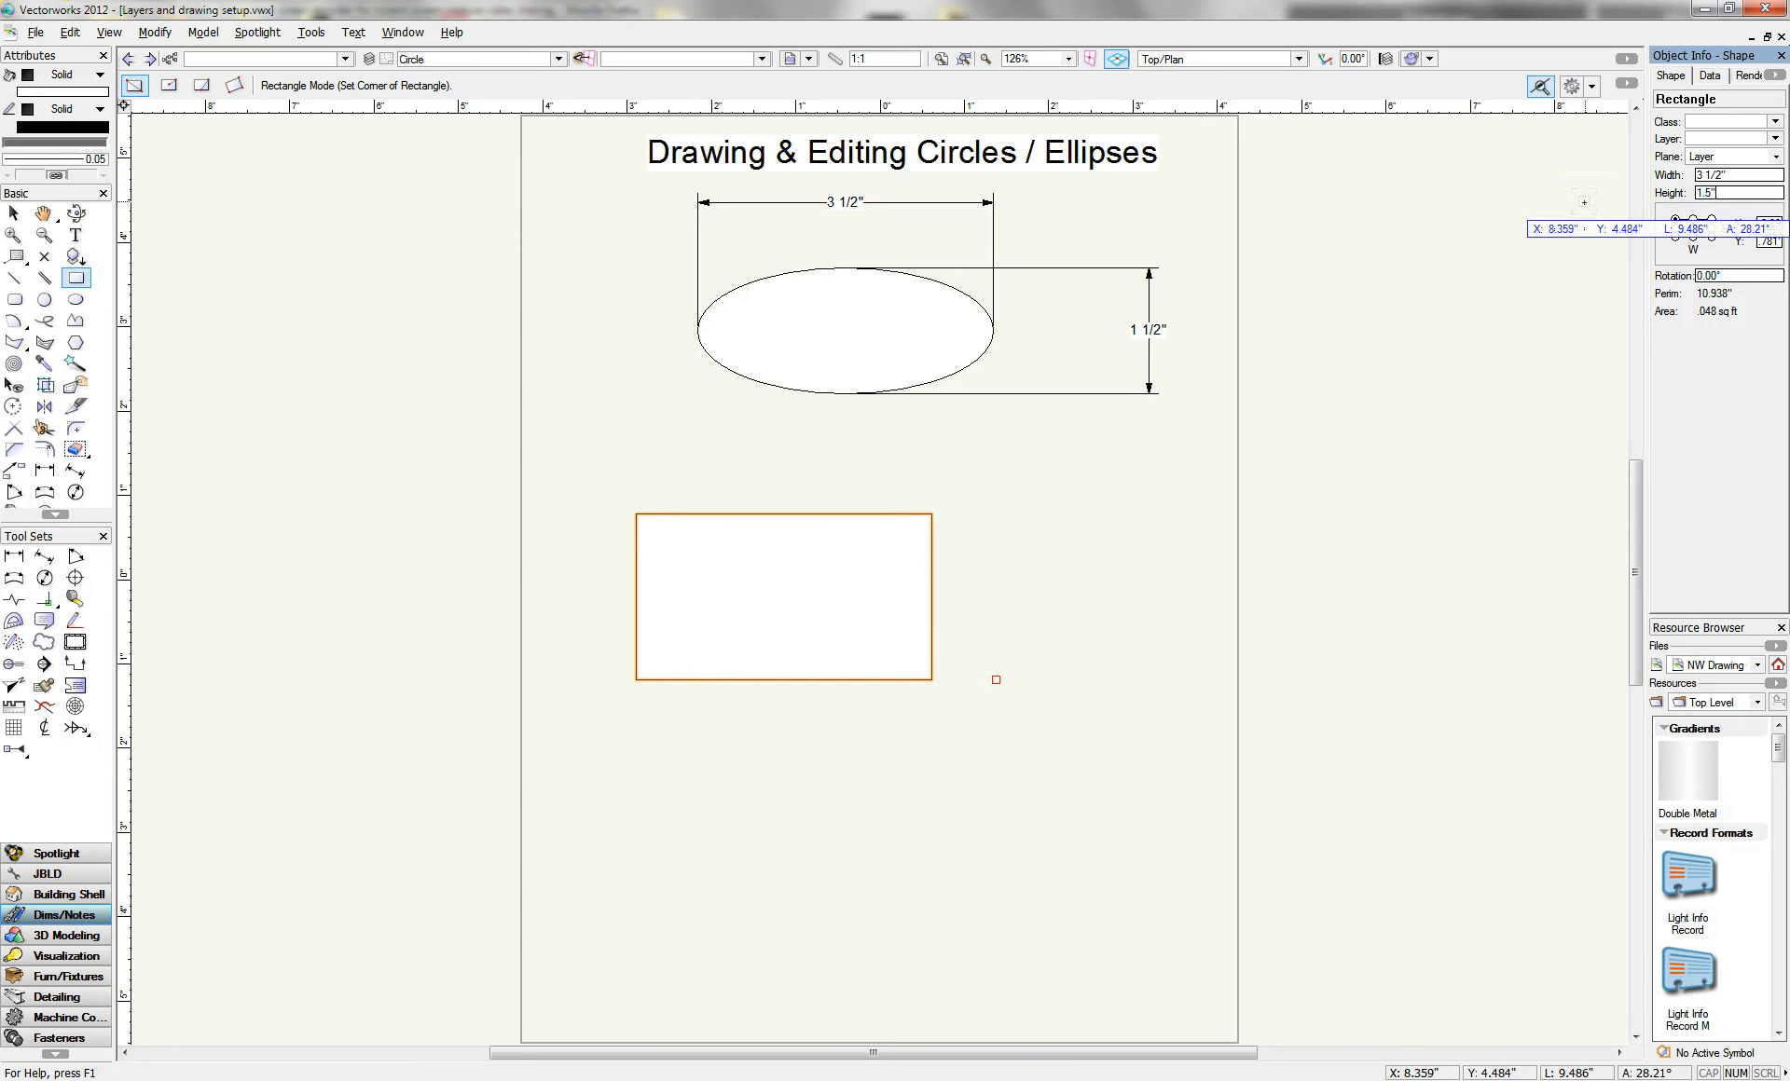
type("1.5")
key("Return")
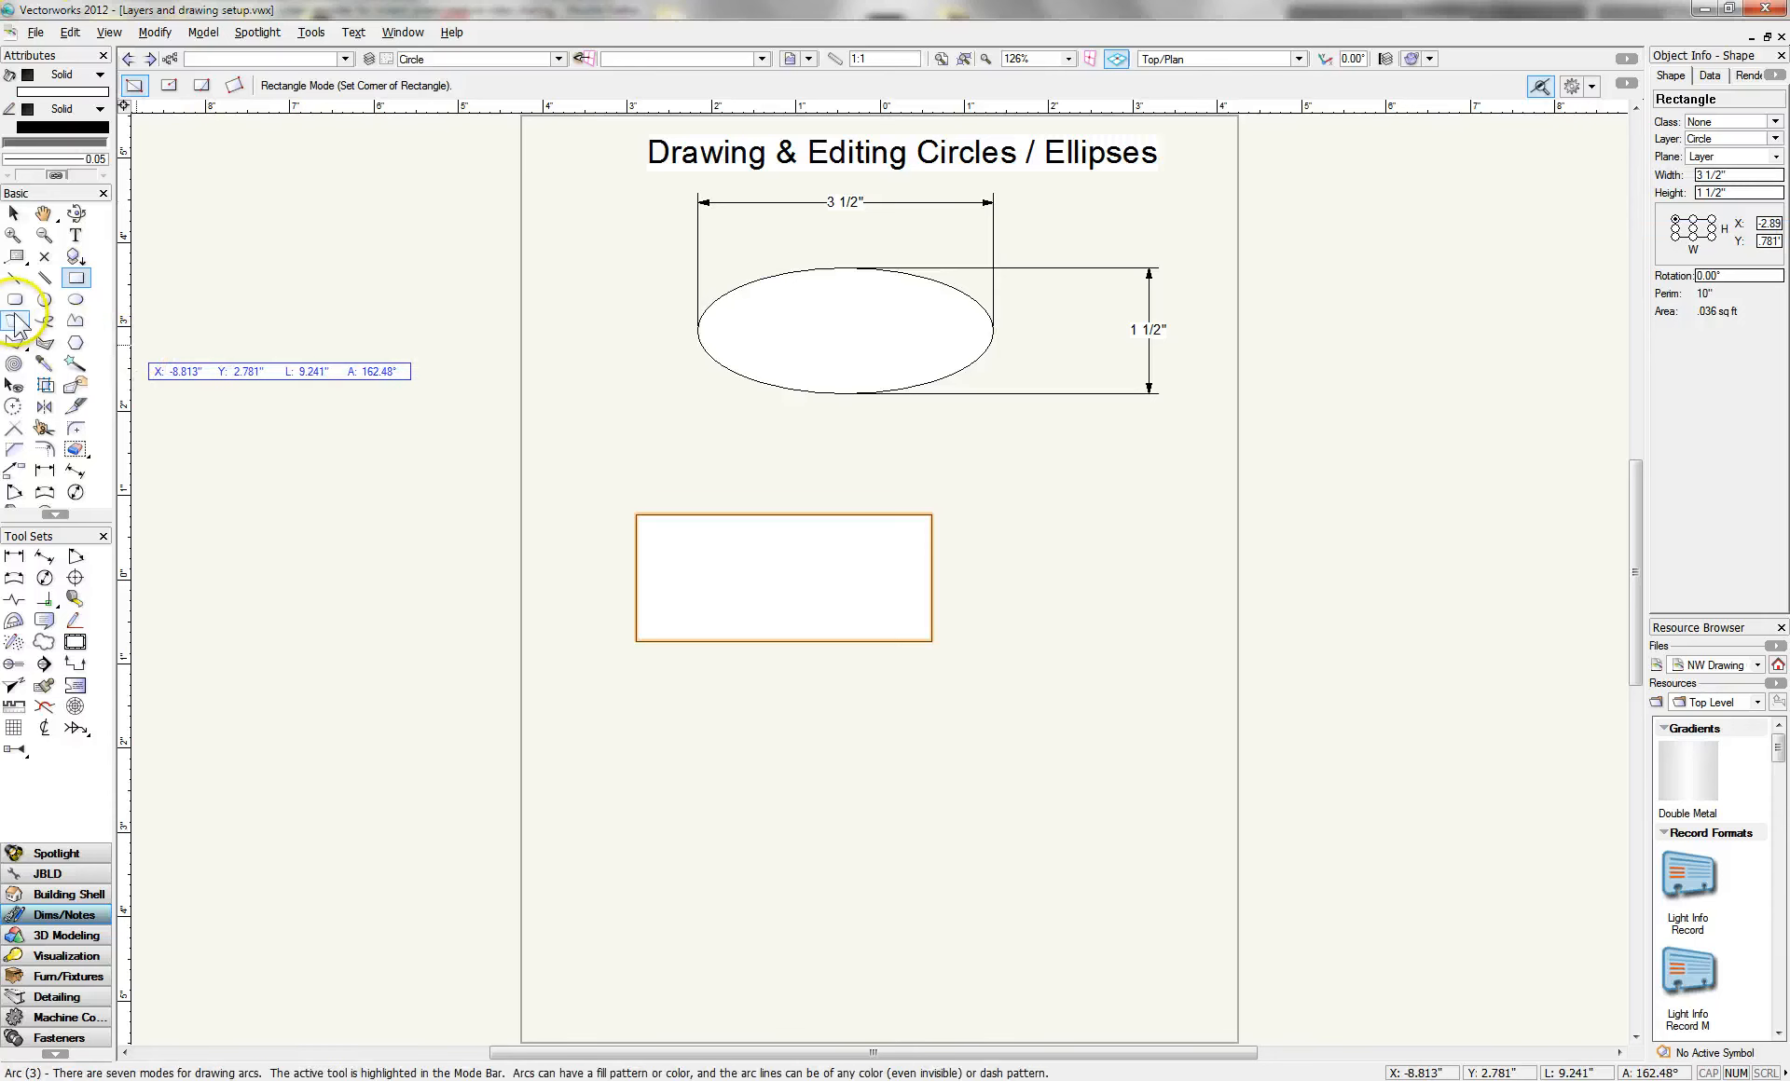
- Draw an oval by box that fills the rectangle from its upper-left to its lower-right corner
left_click(75, 299)
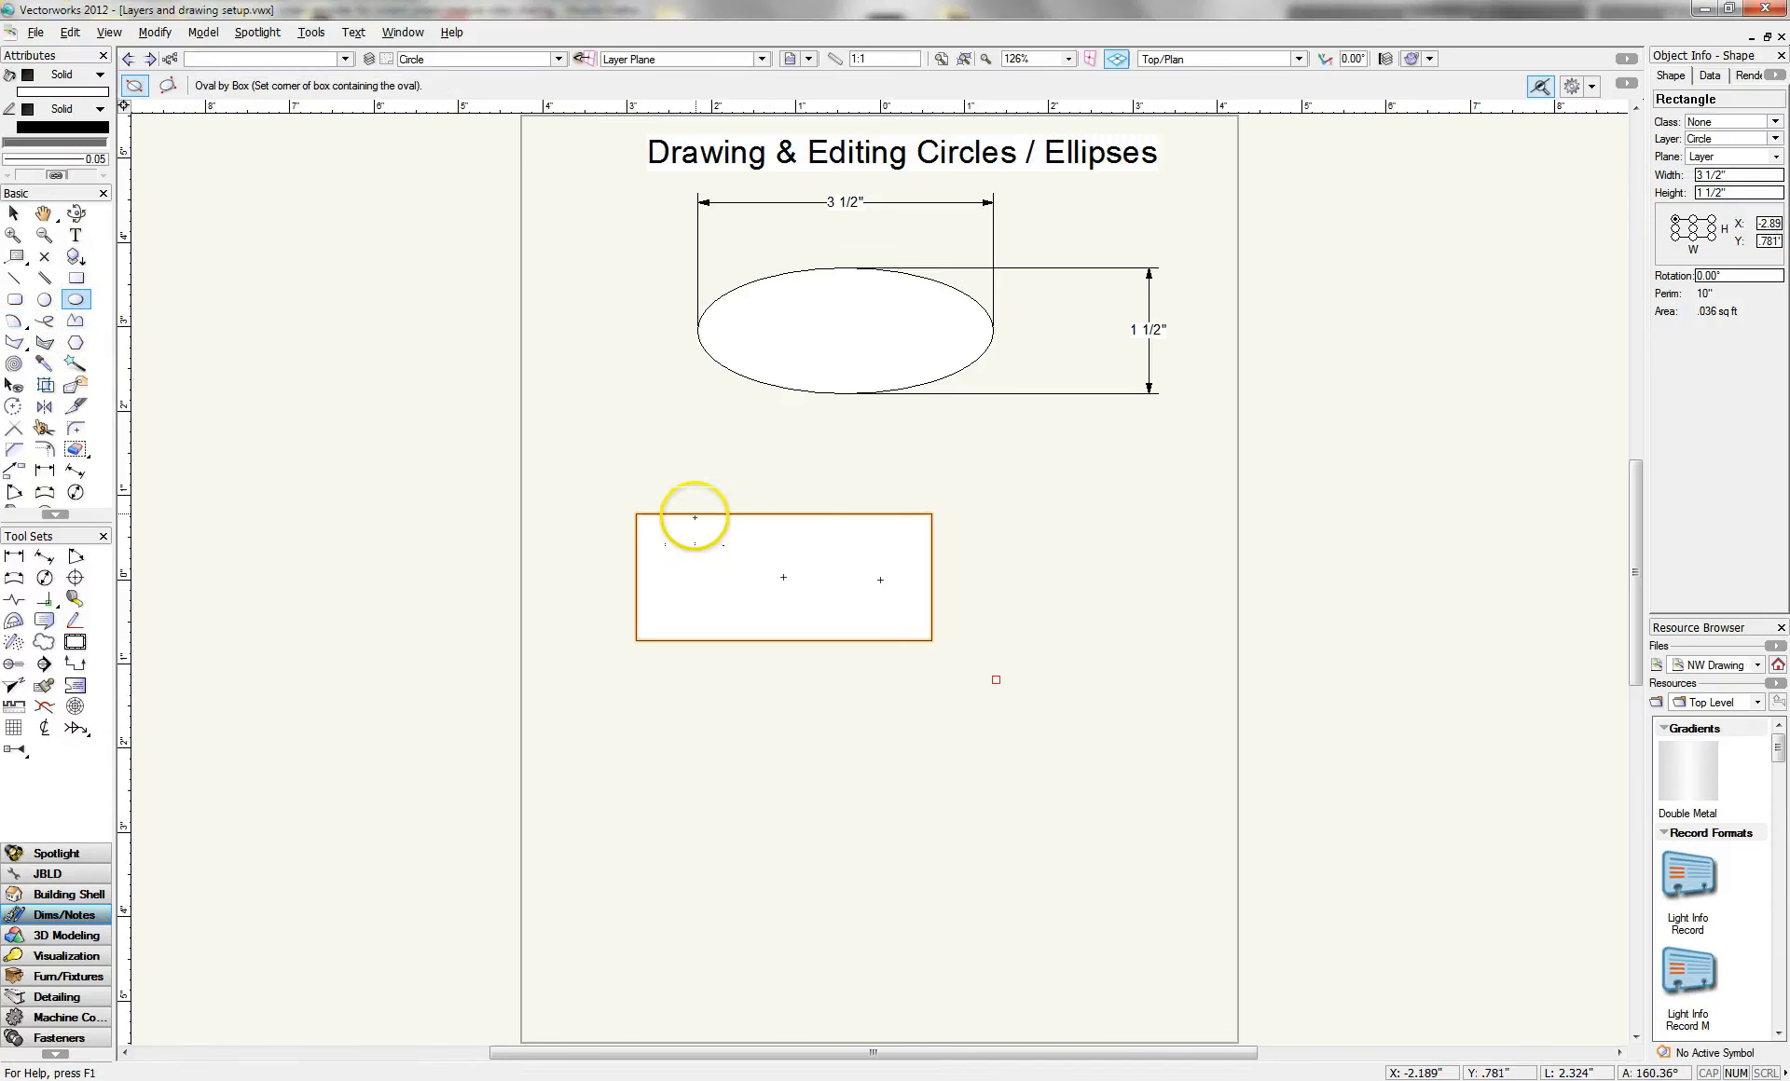
left_click(635, 514)
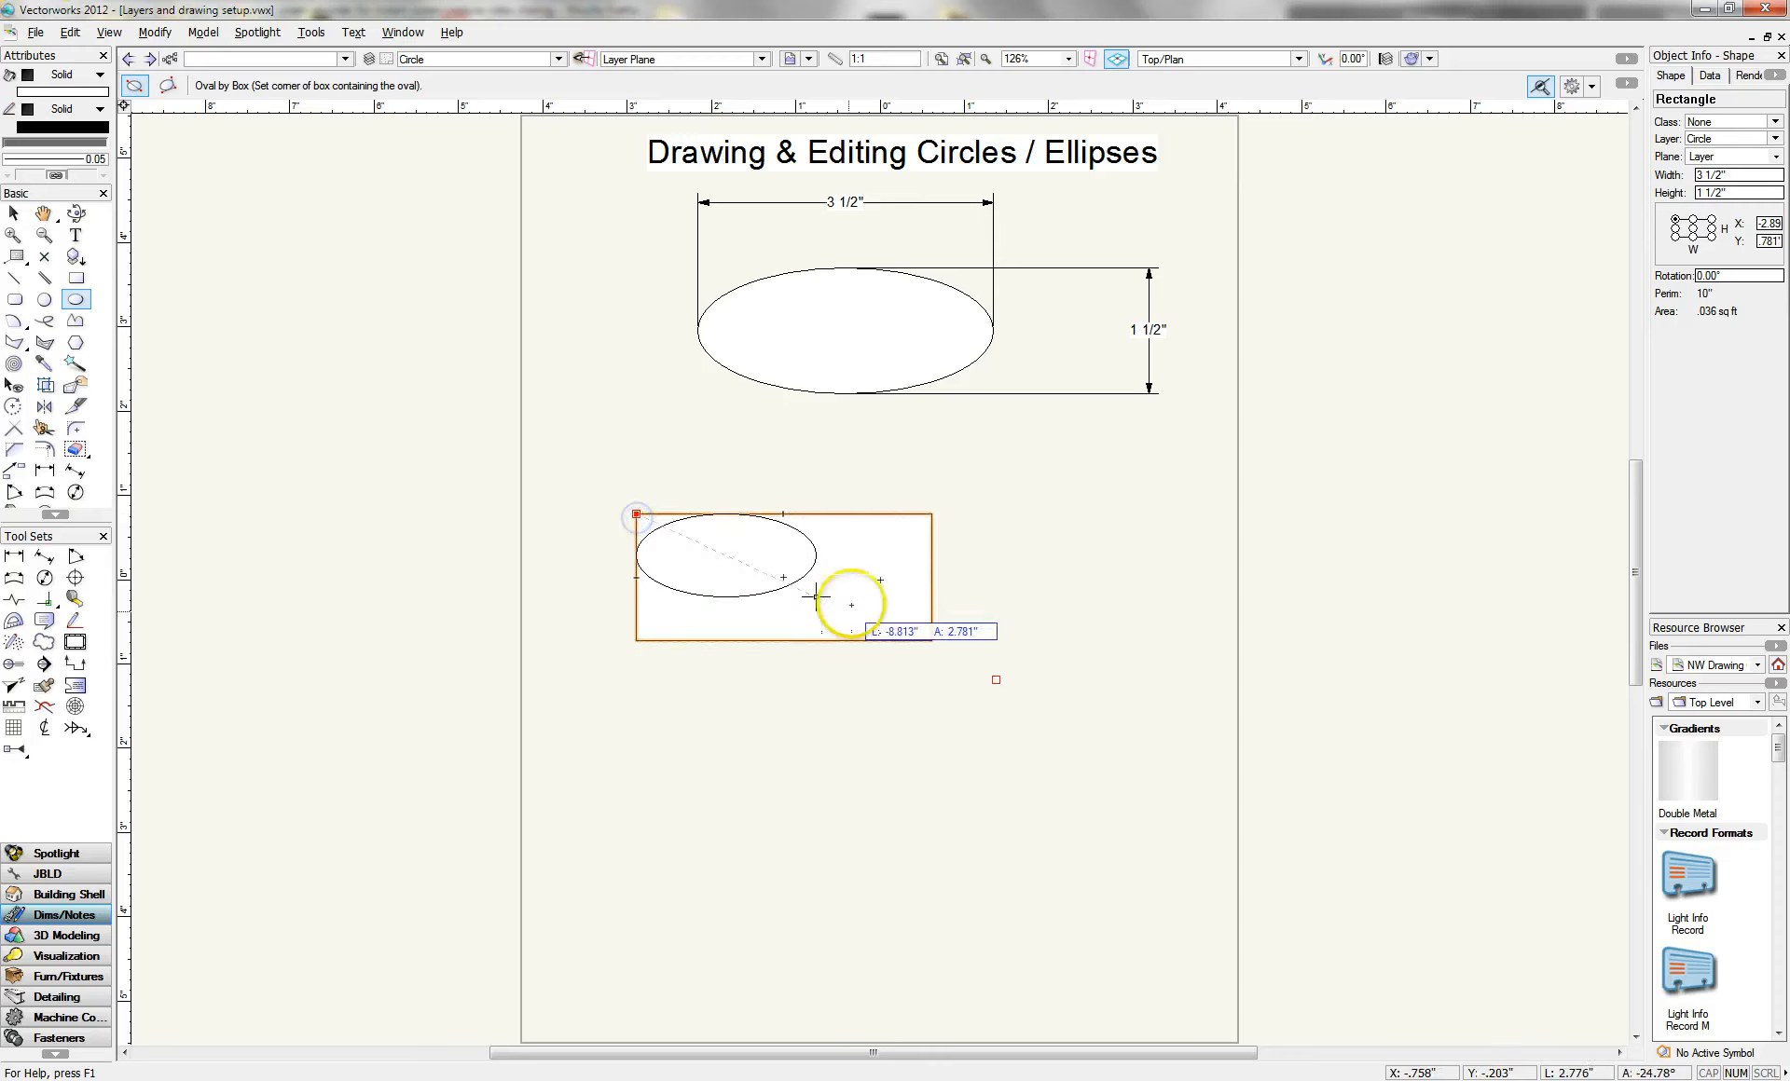
left_click(929, 638)
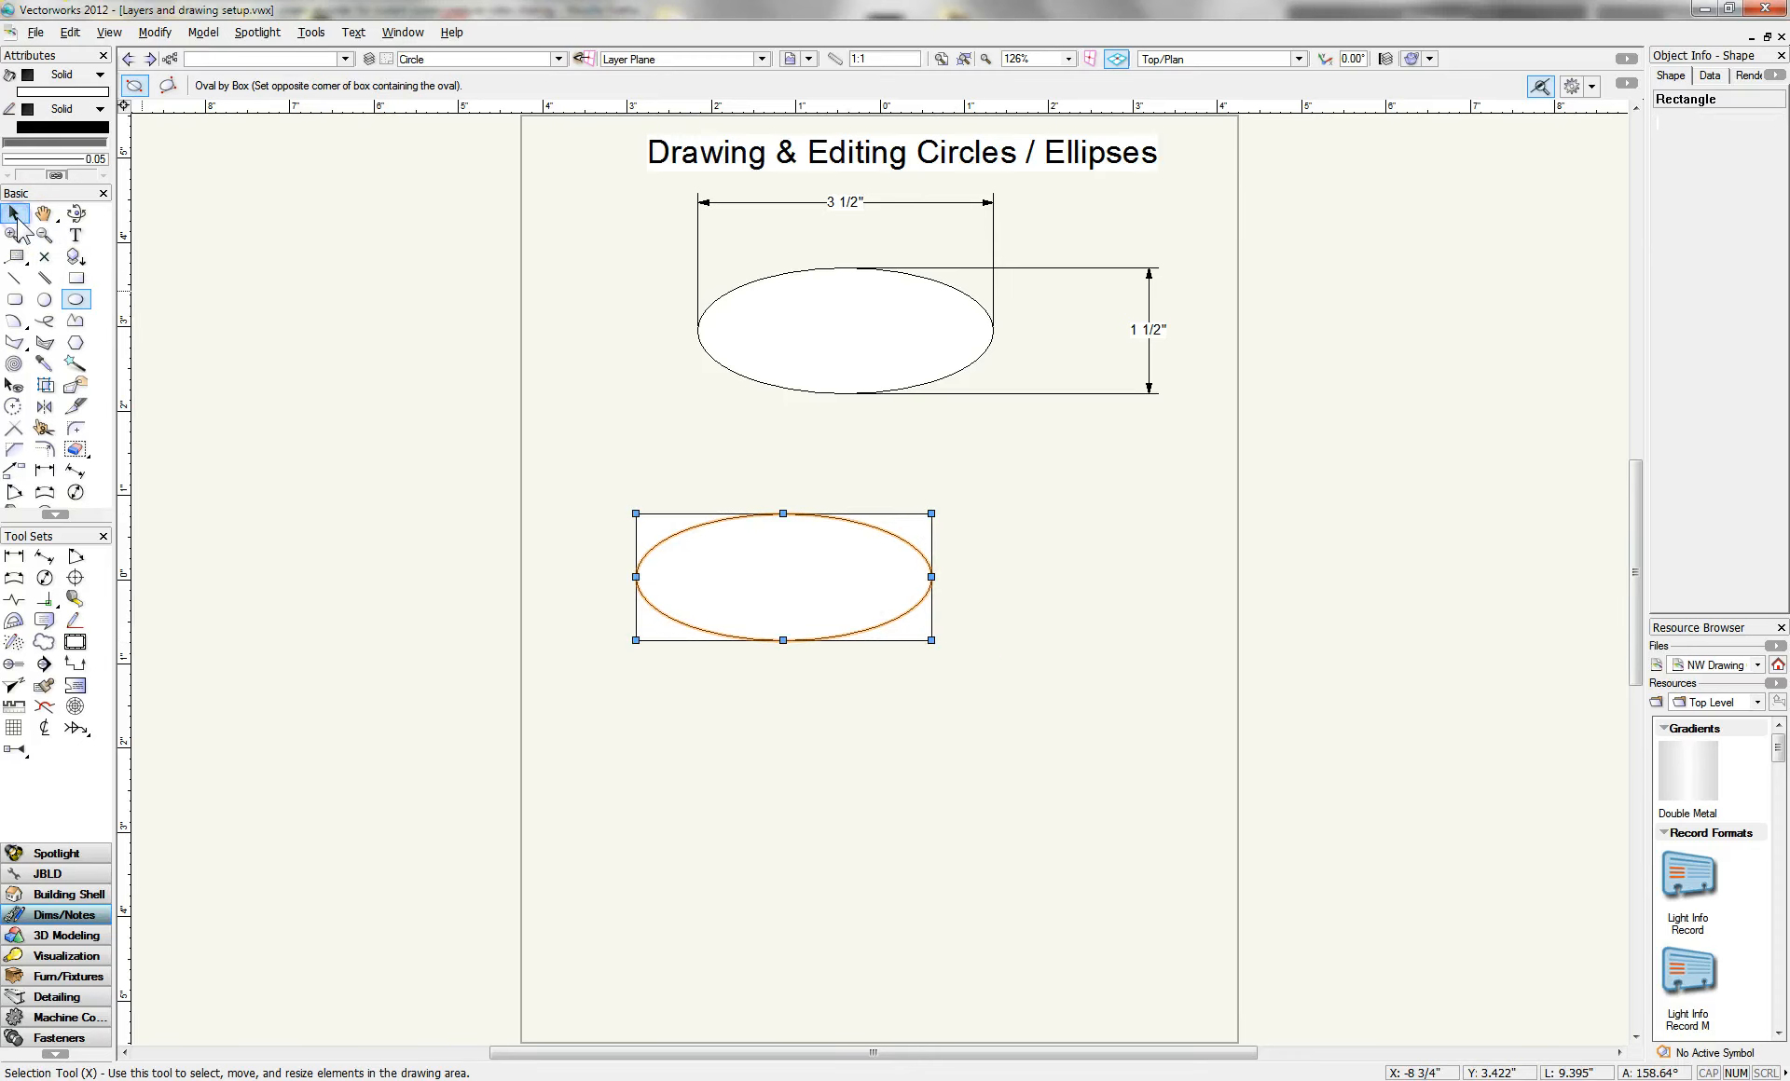
- Delete the rectangle around the lower oval, and select that oval
left_click(15, 214)
left_click(640, 511)
left_click(814, 694)
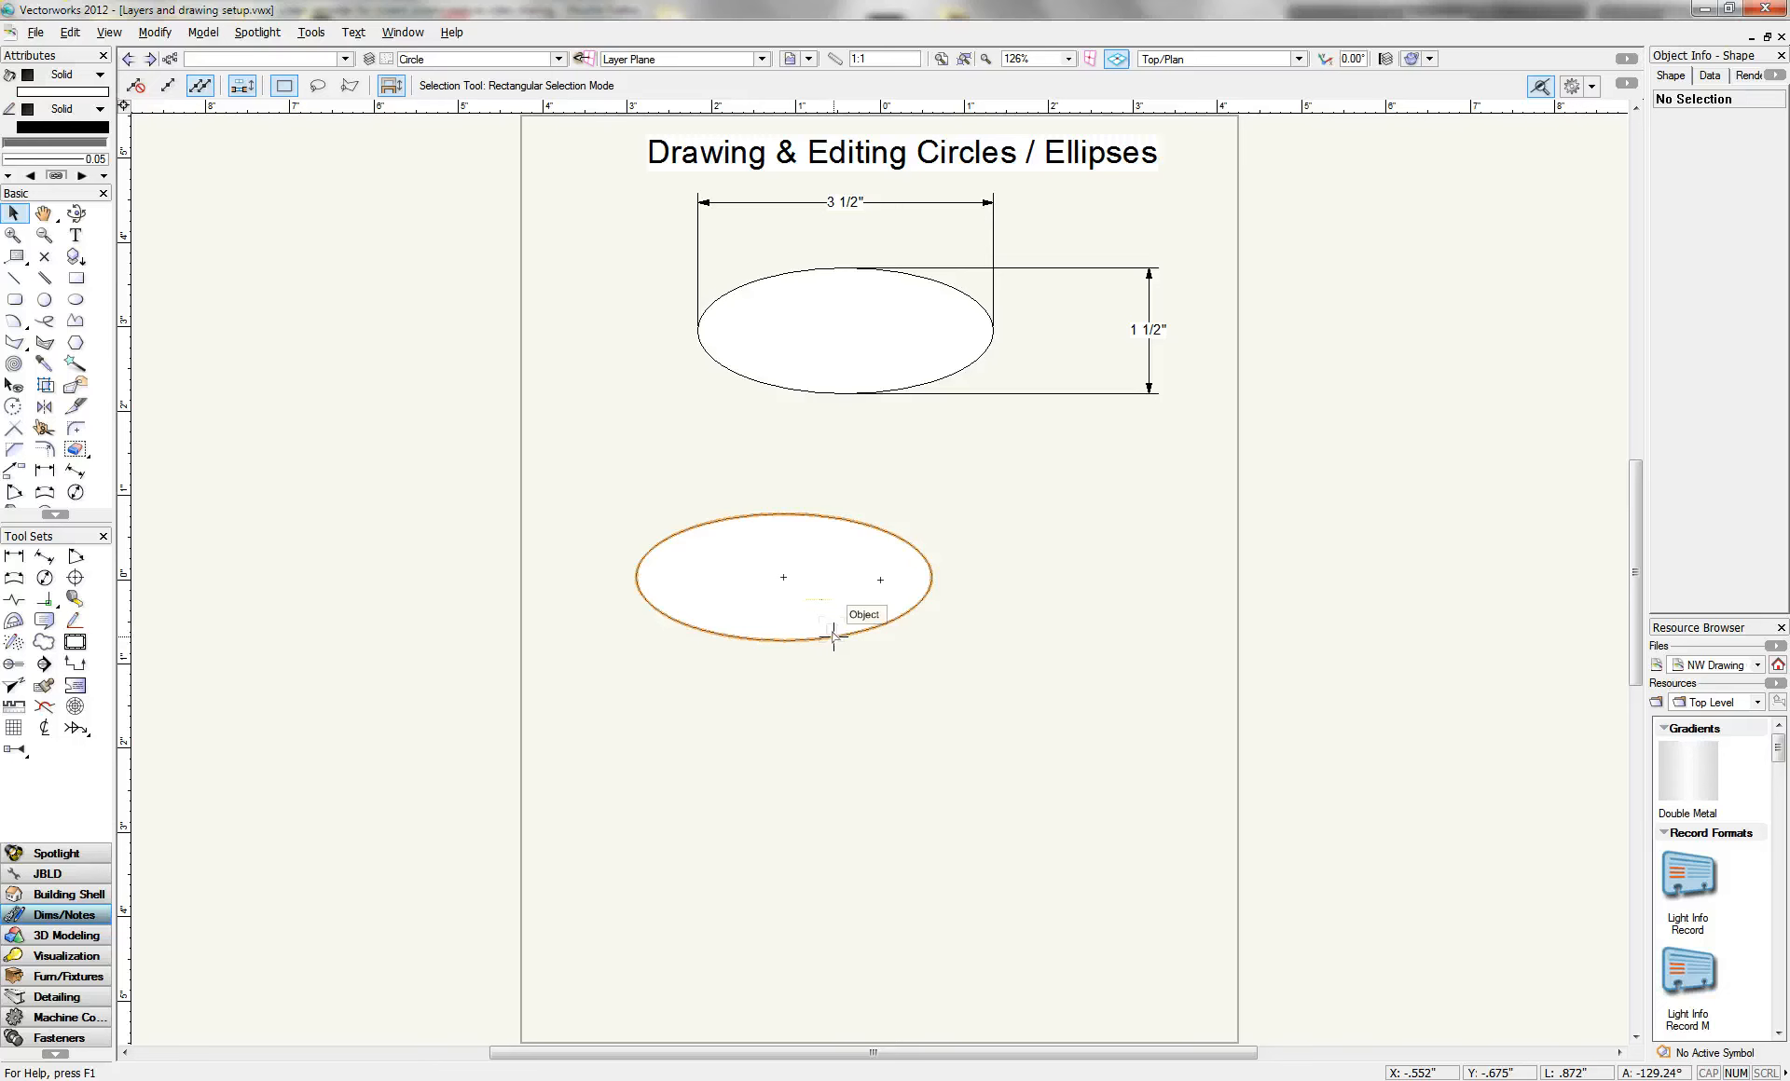
left_click(833, 637)
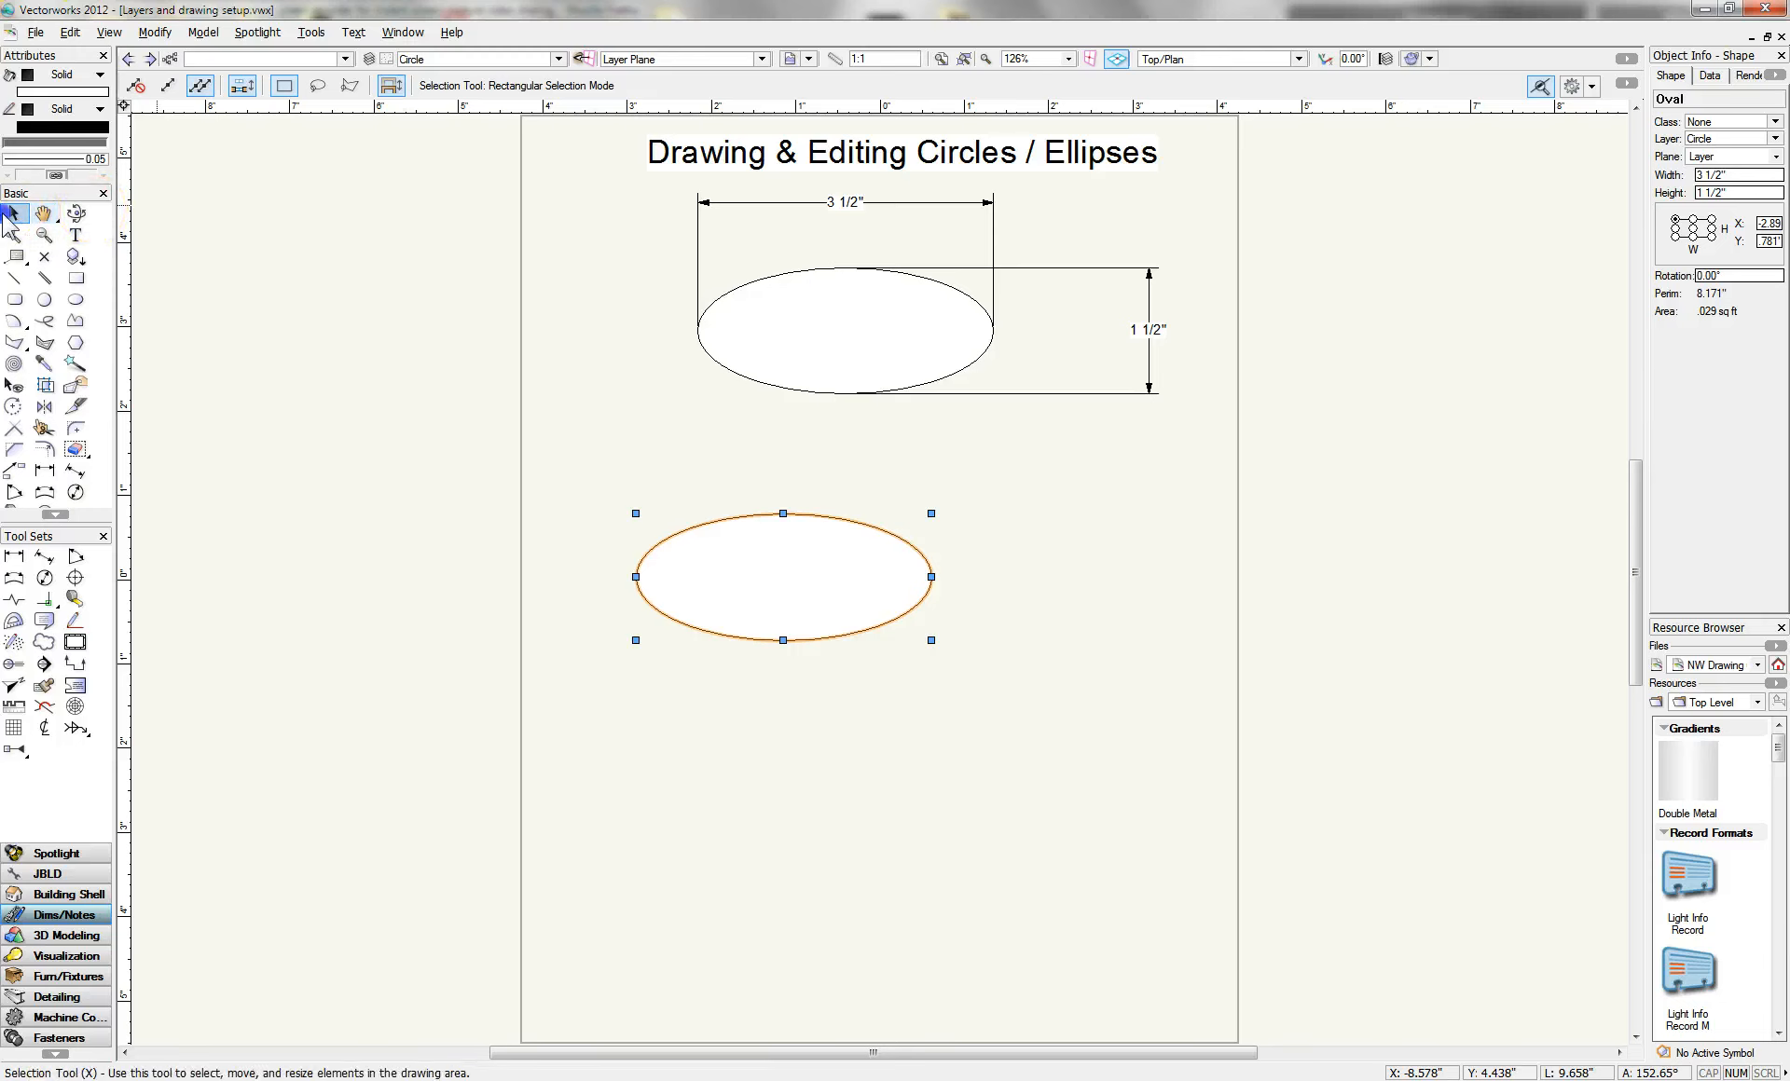
- Delete both ovals and the two dimensions, and set the Oval tool to its width and height mode
left_click_drag(463, 174, 1478, 774)
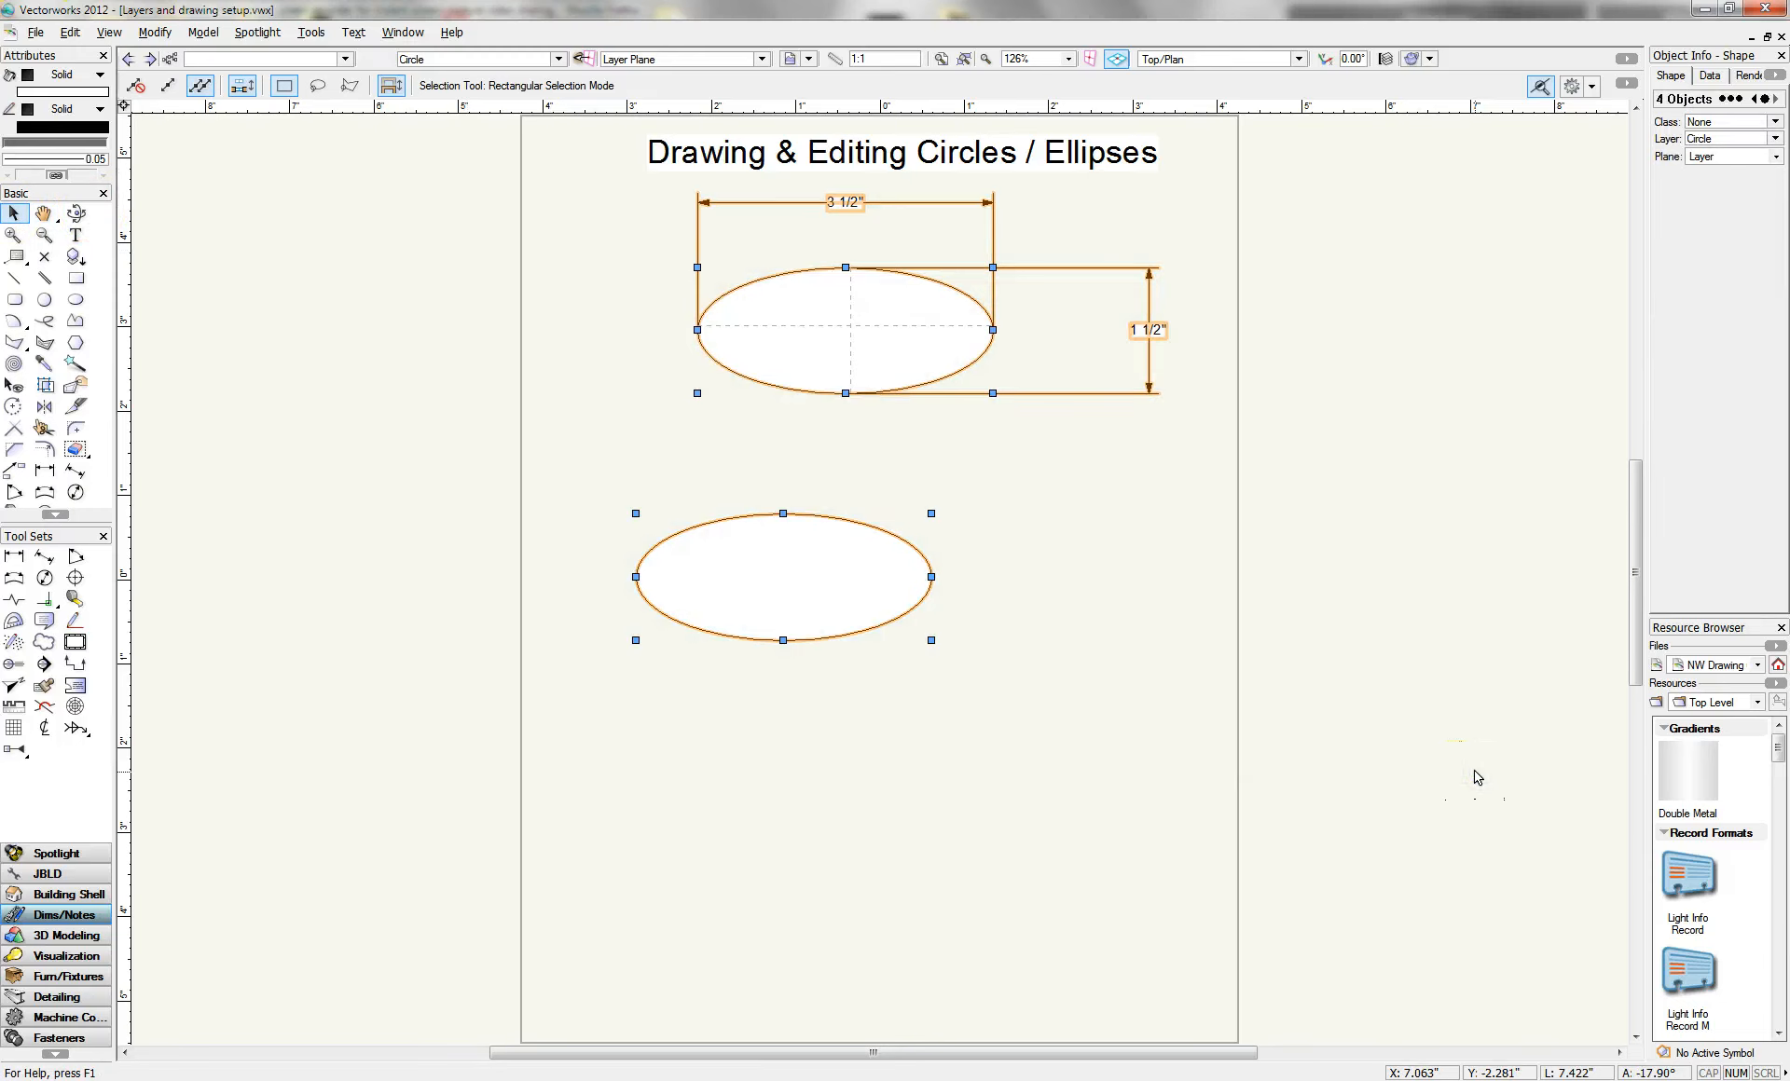
key("Delete")
left_click(75, 299)
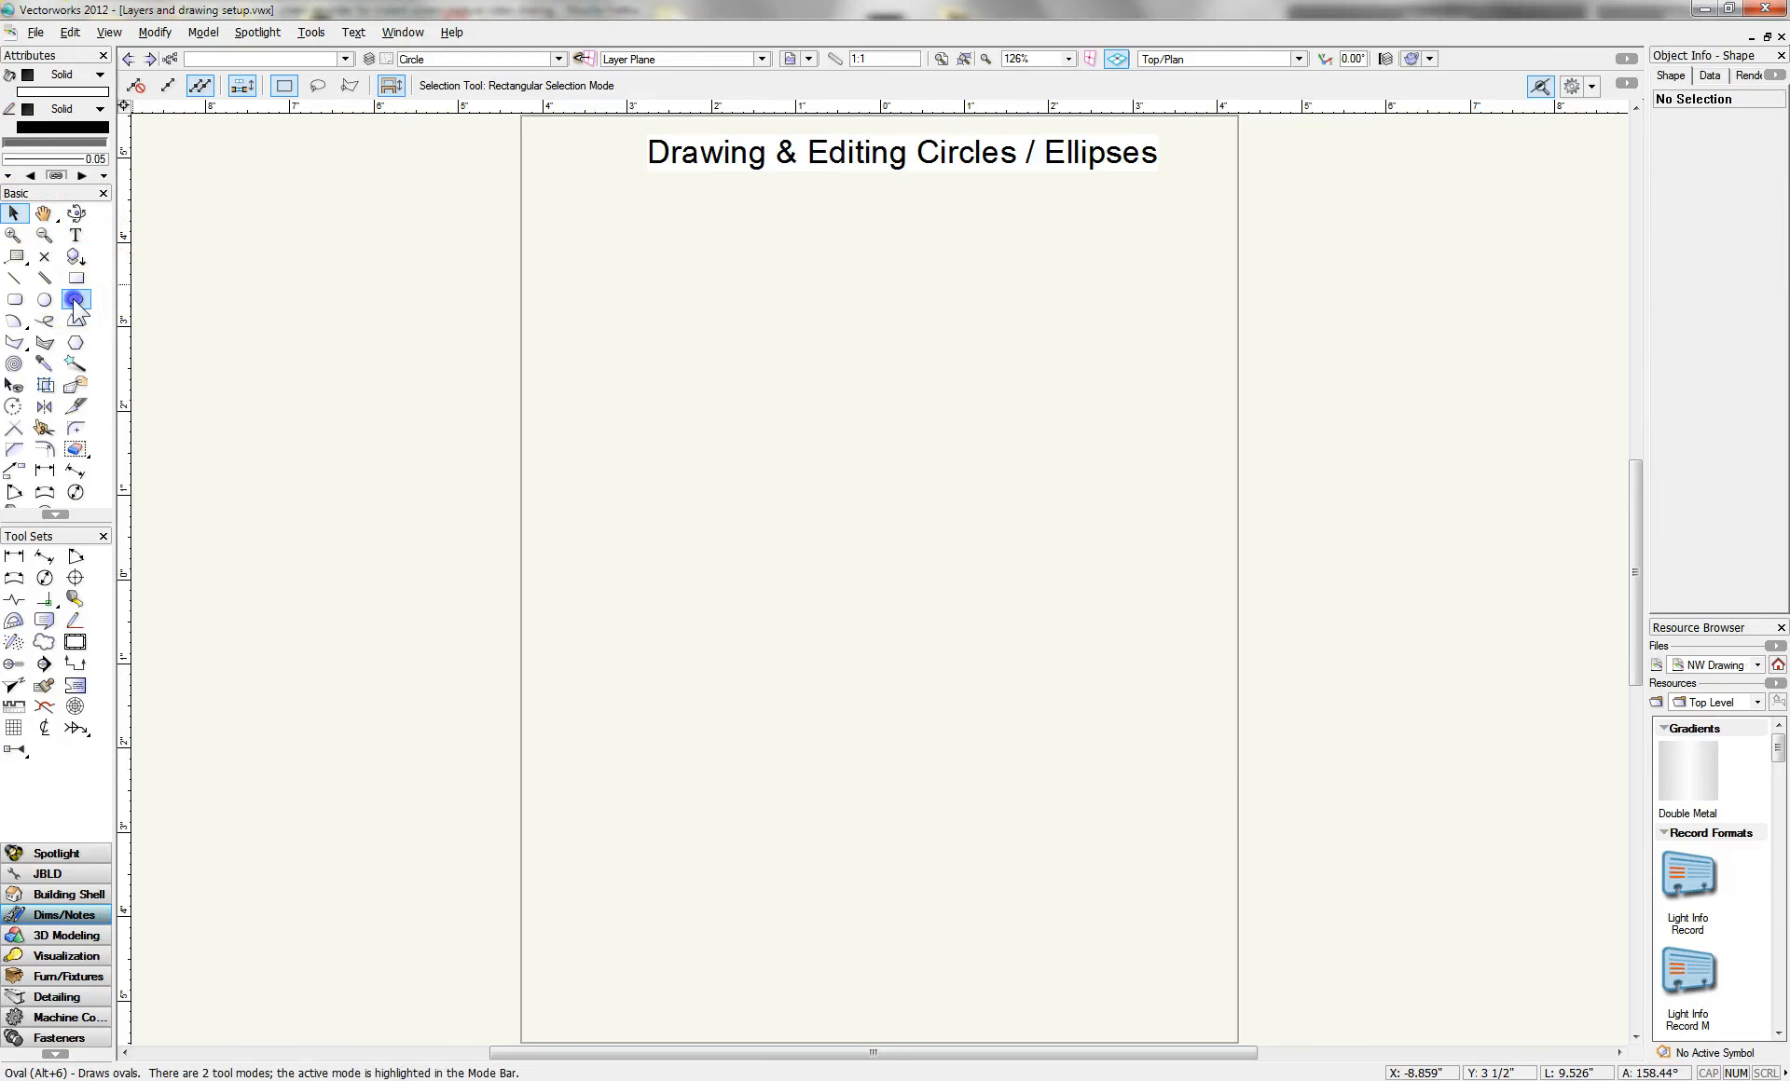
left_click(167, 85)
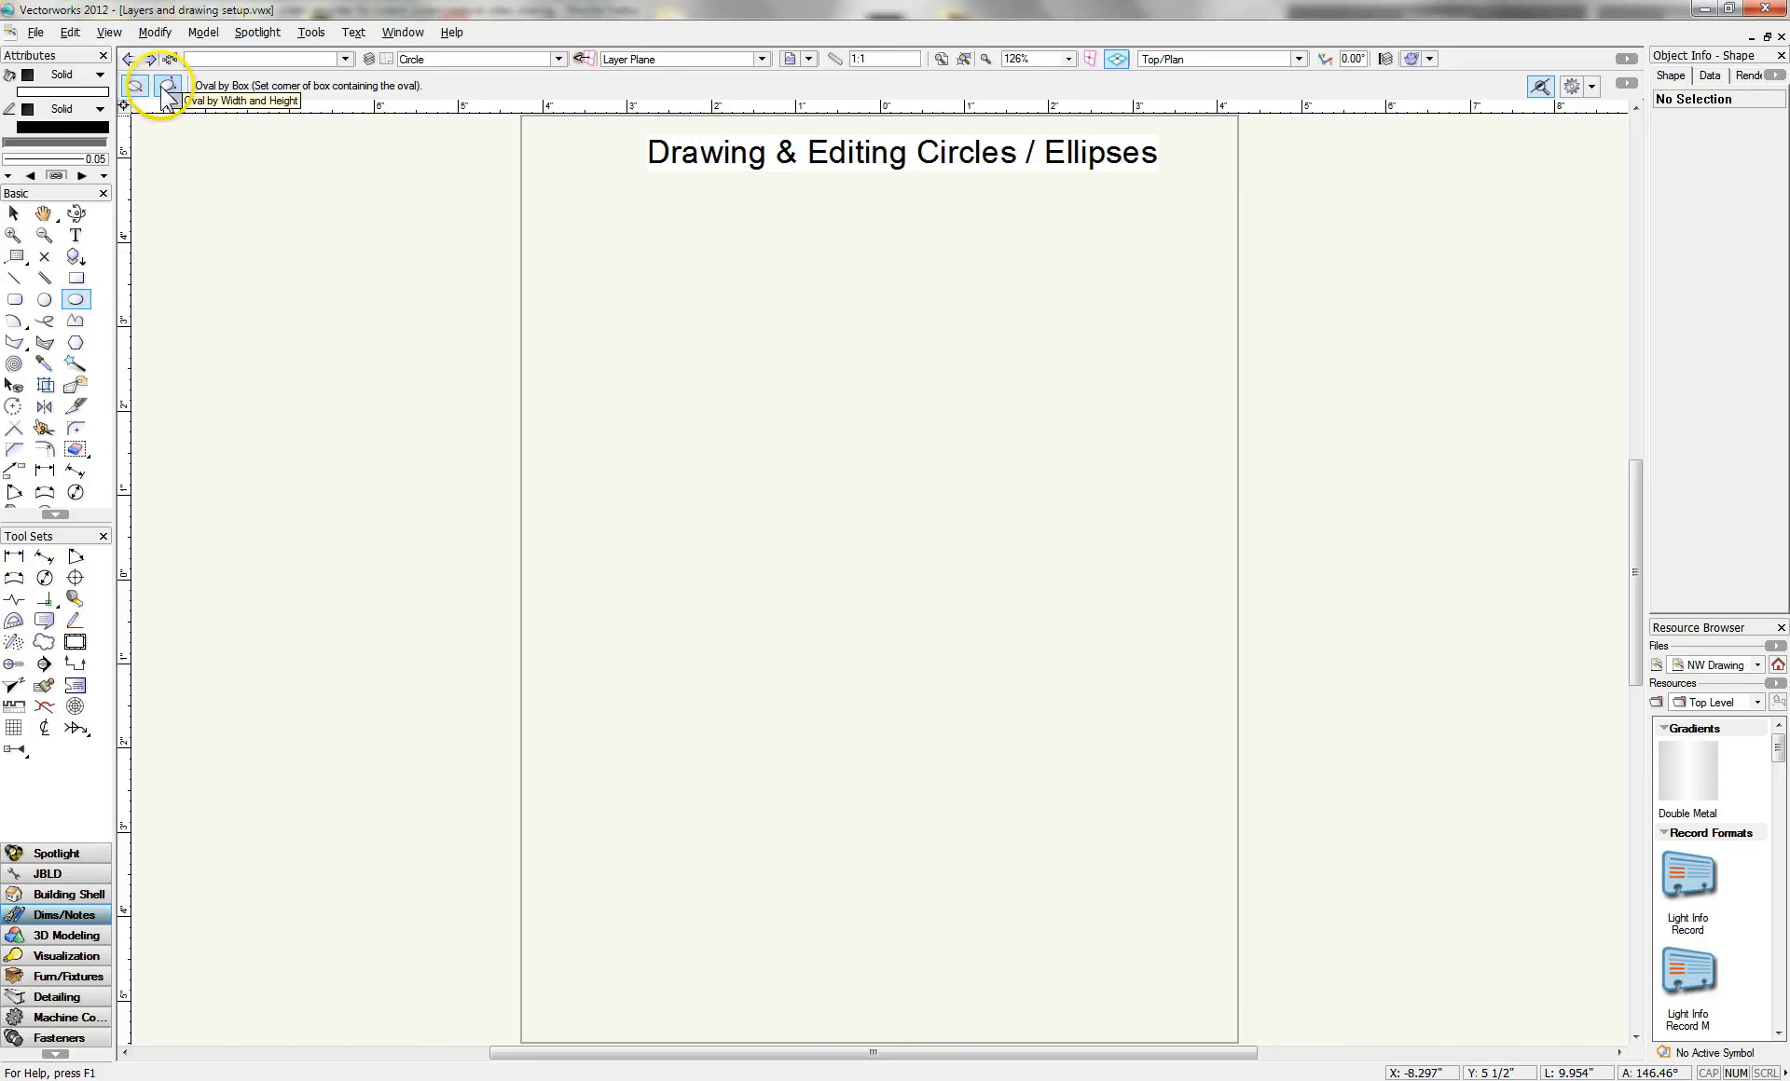
left_click(168, 86)
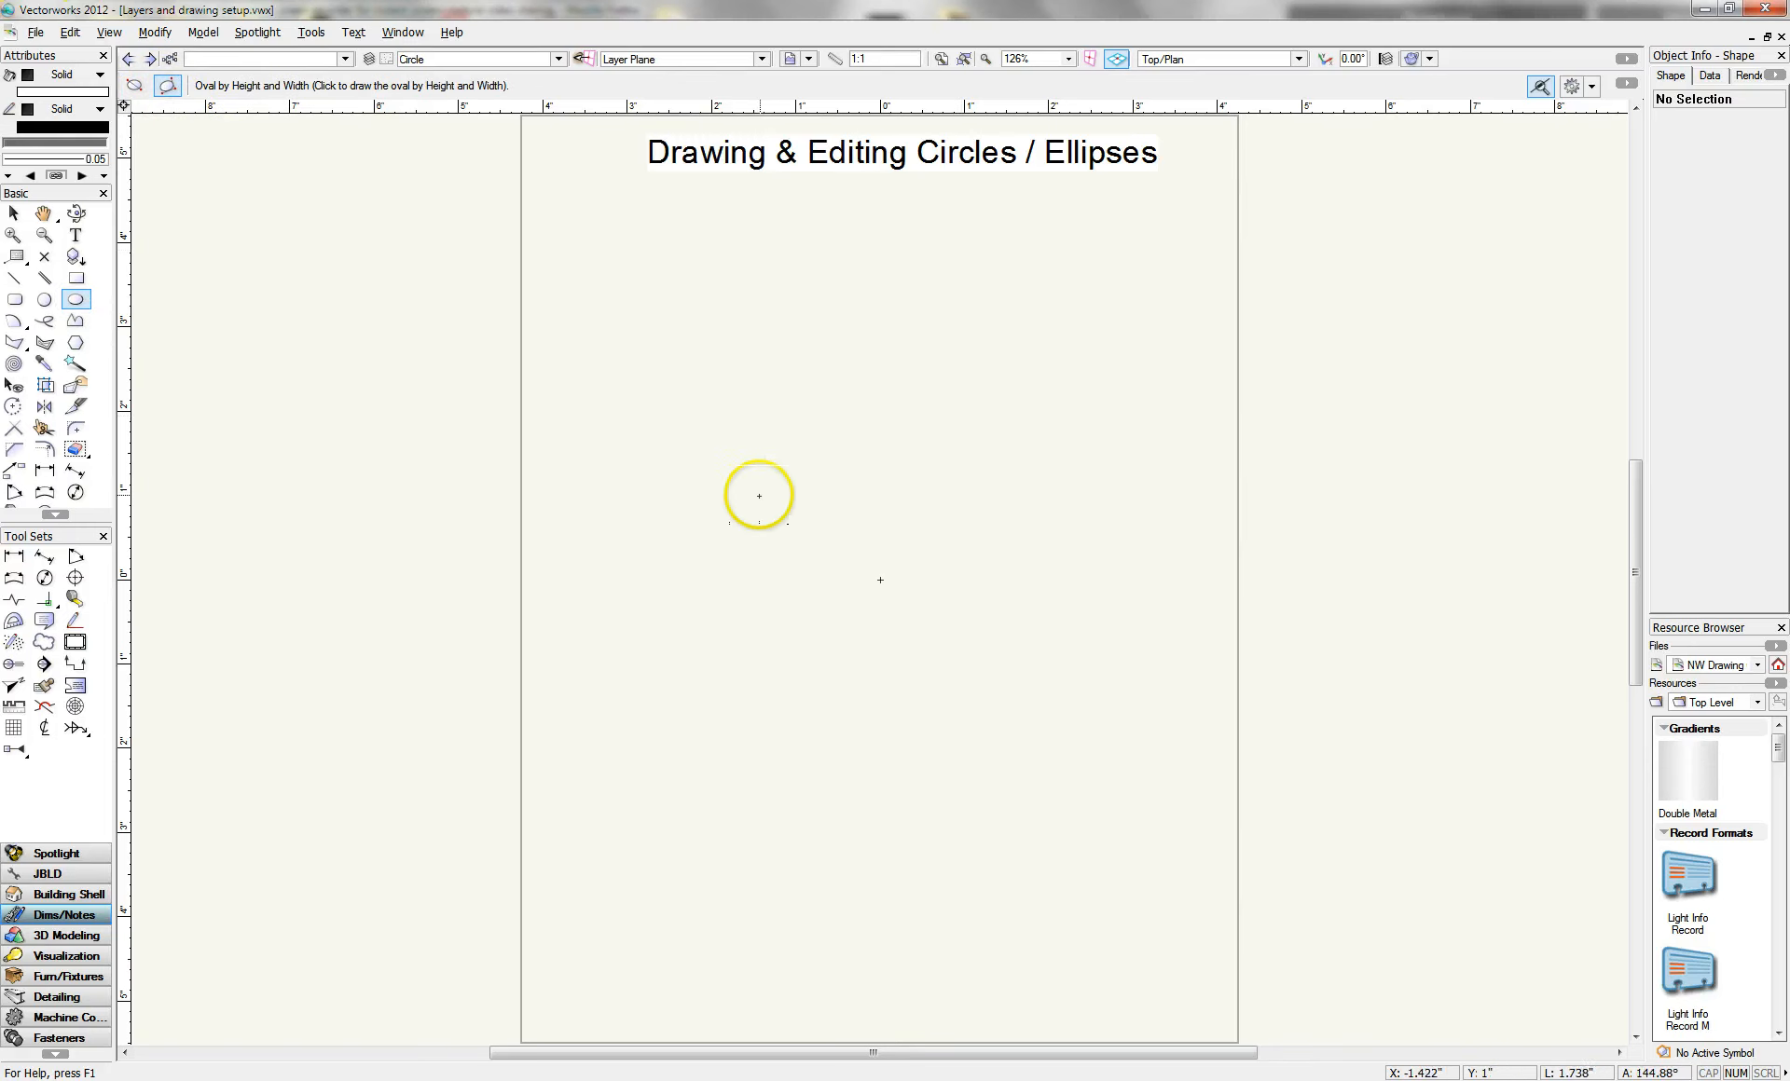
- Try to start an oval by width and height from a point left of the page's center
left_click(674, 570)
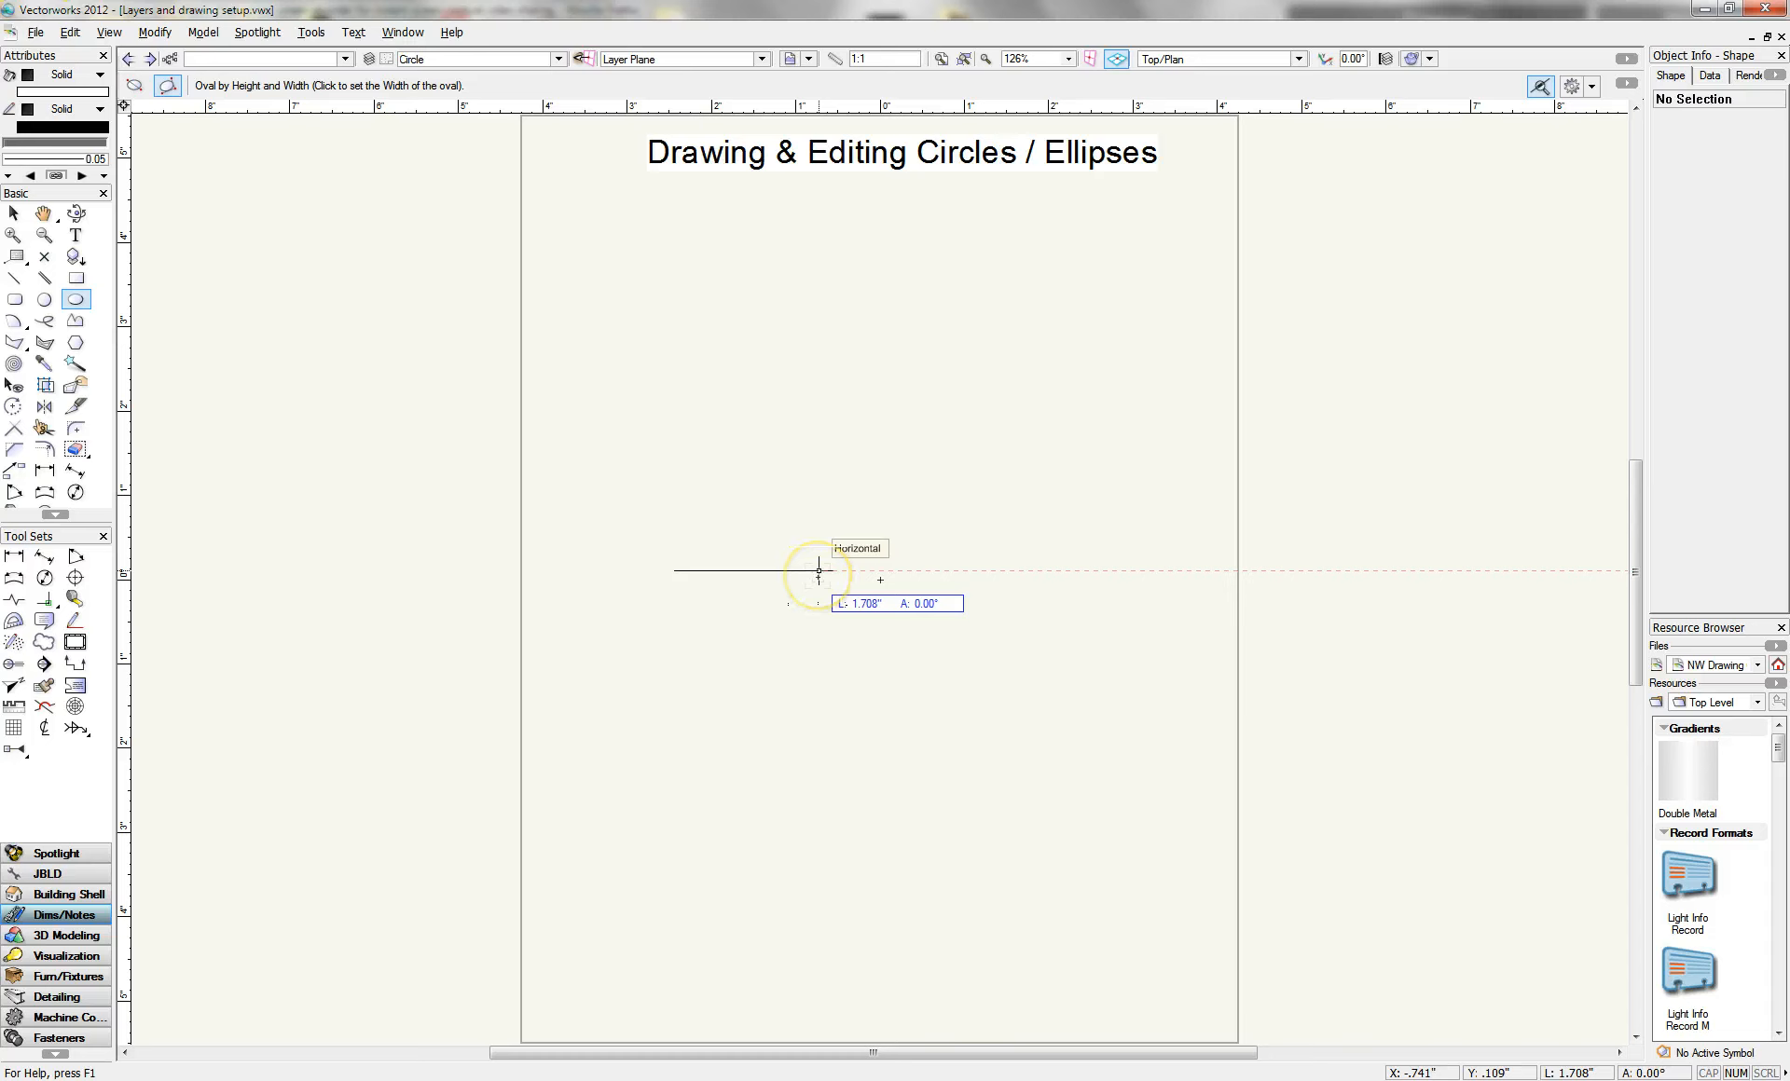
left_click(14, 214)
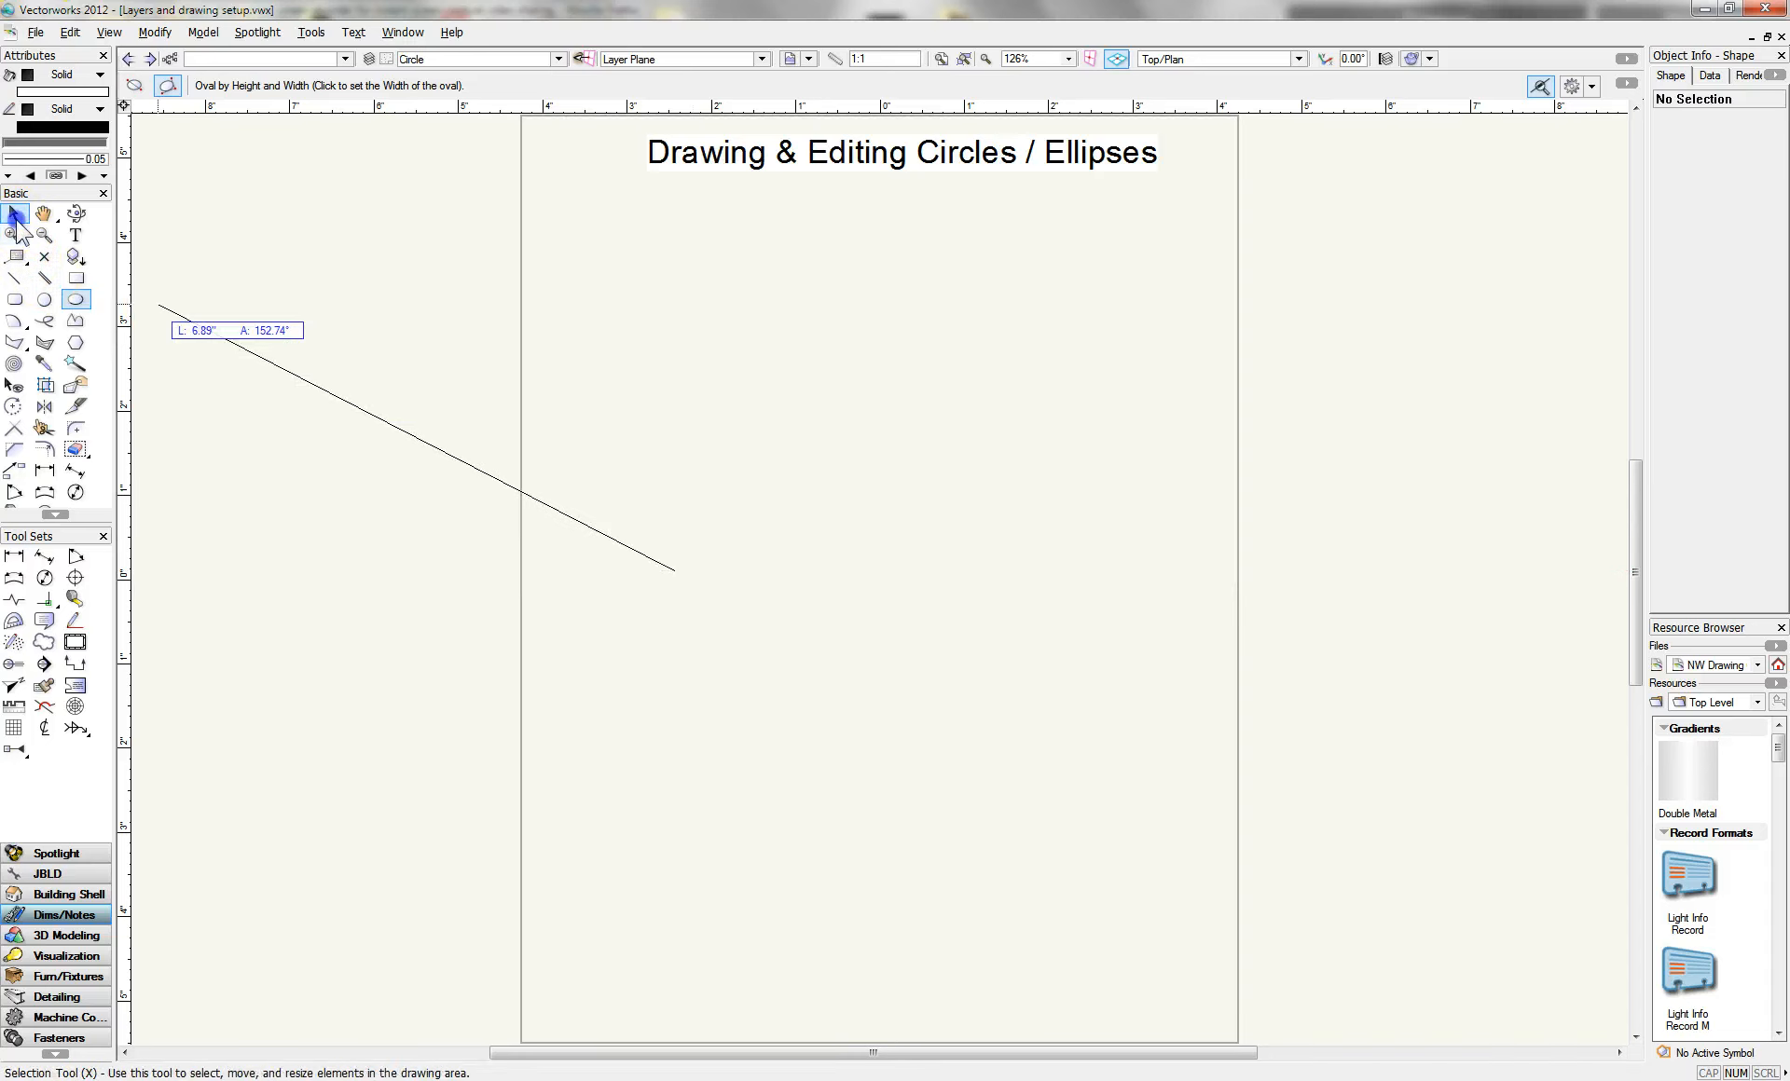
- Draw an oval by width and height, 3 1/2" wide and 1 1/2" high, starting left of the page's center
left_click(75, 299)
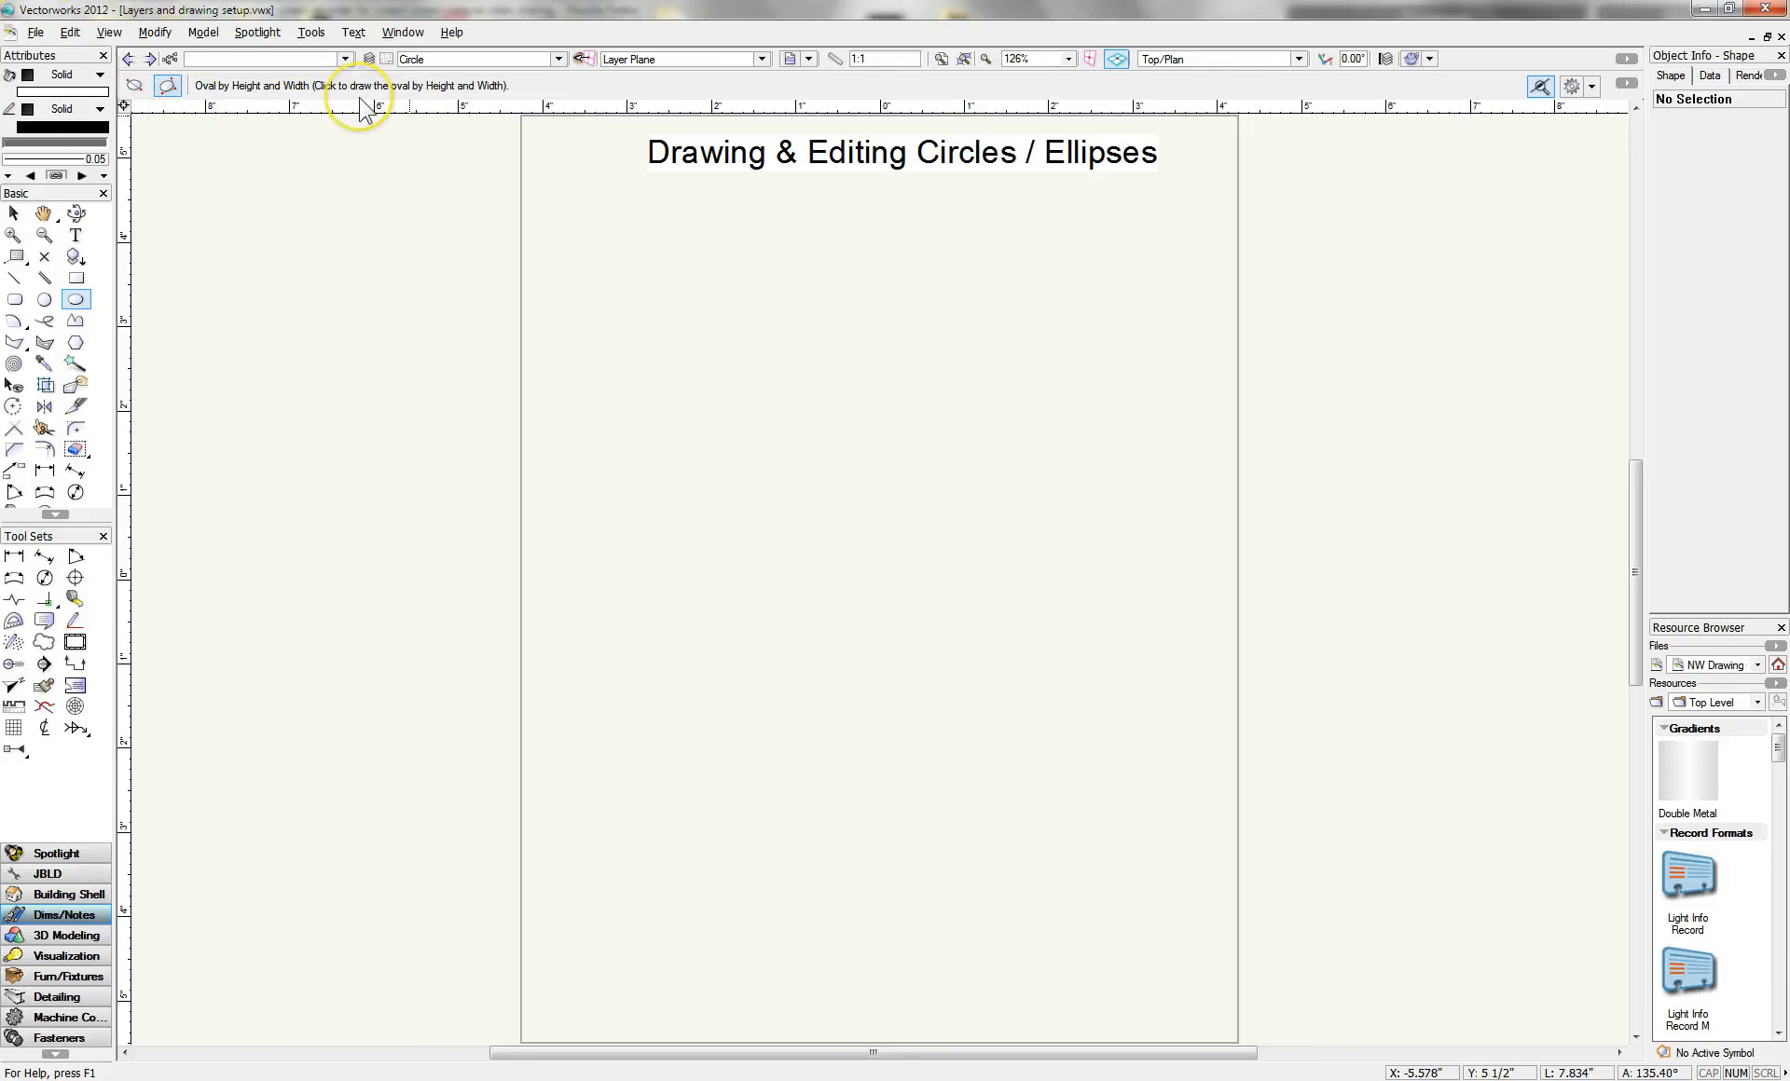
left_click(671, 601)
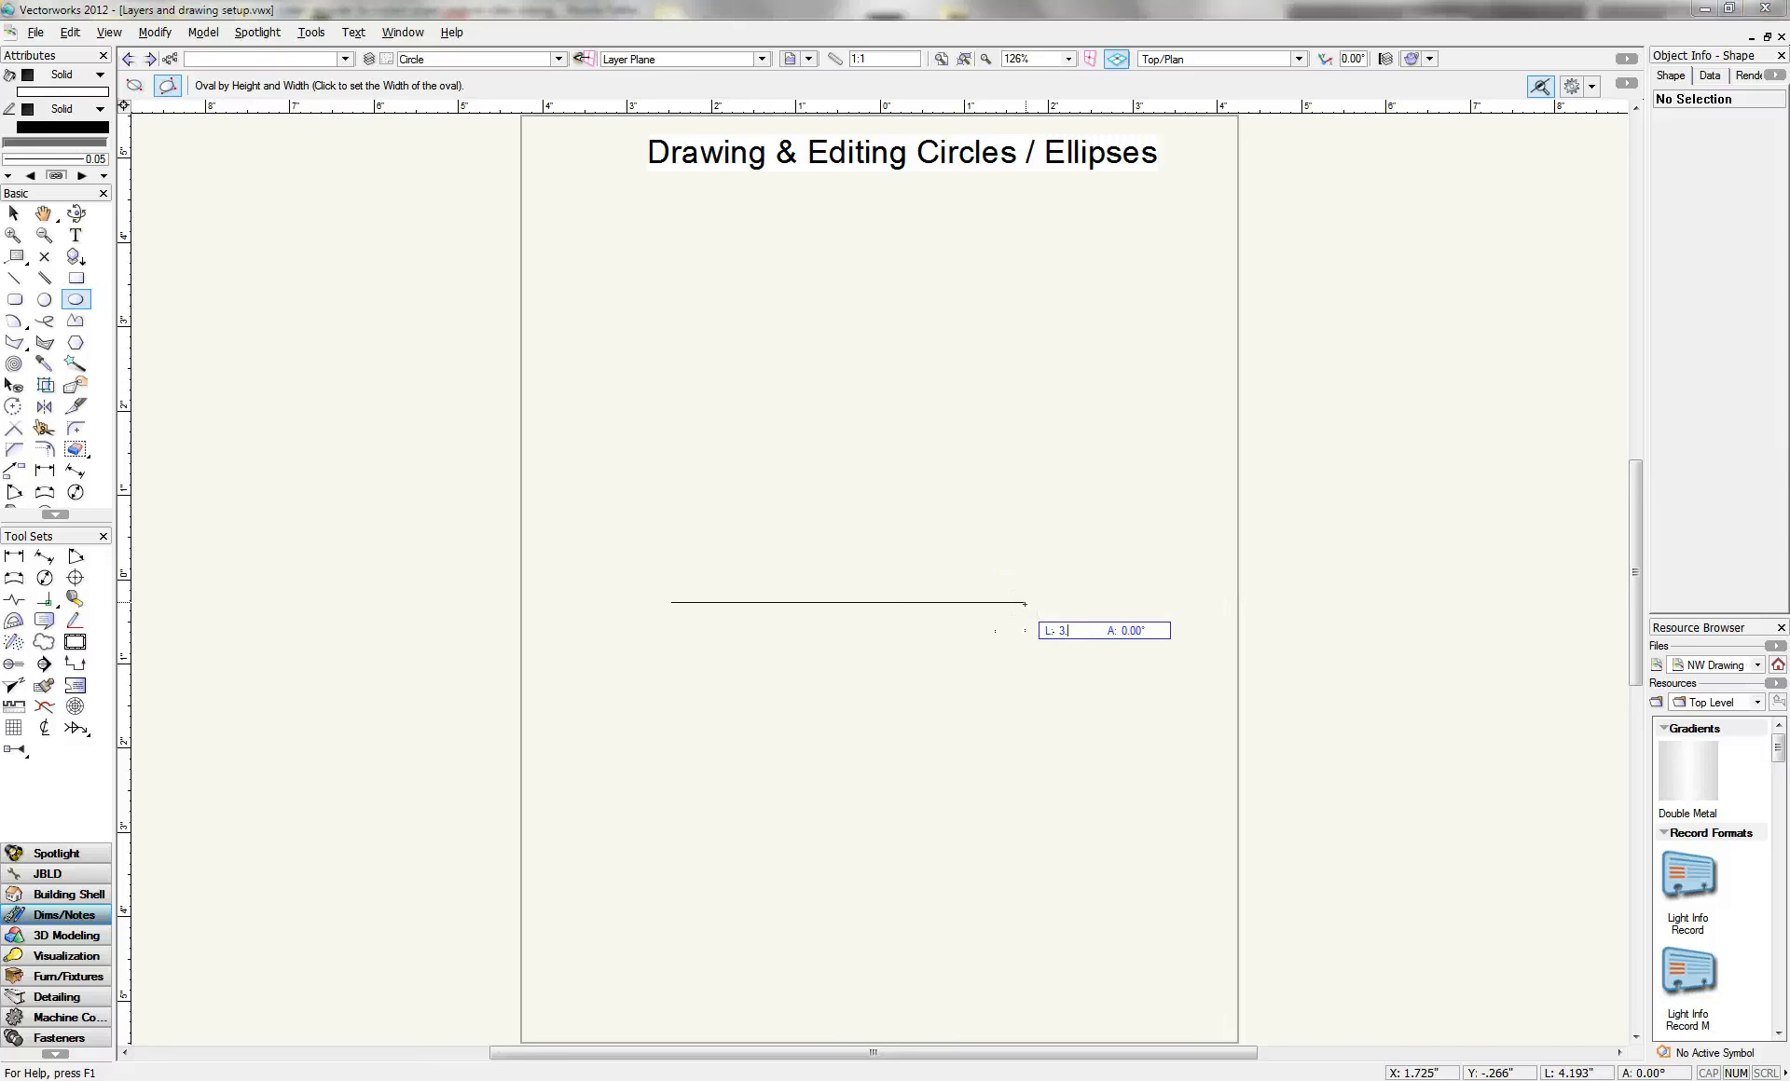
key("Return")
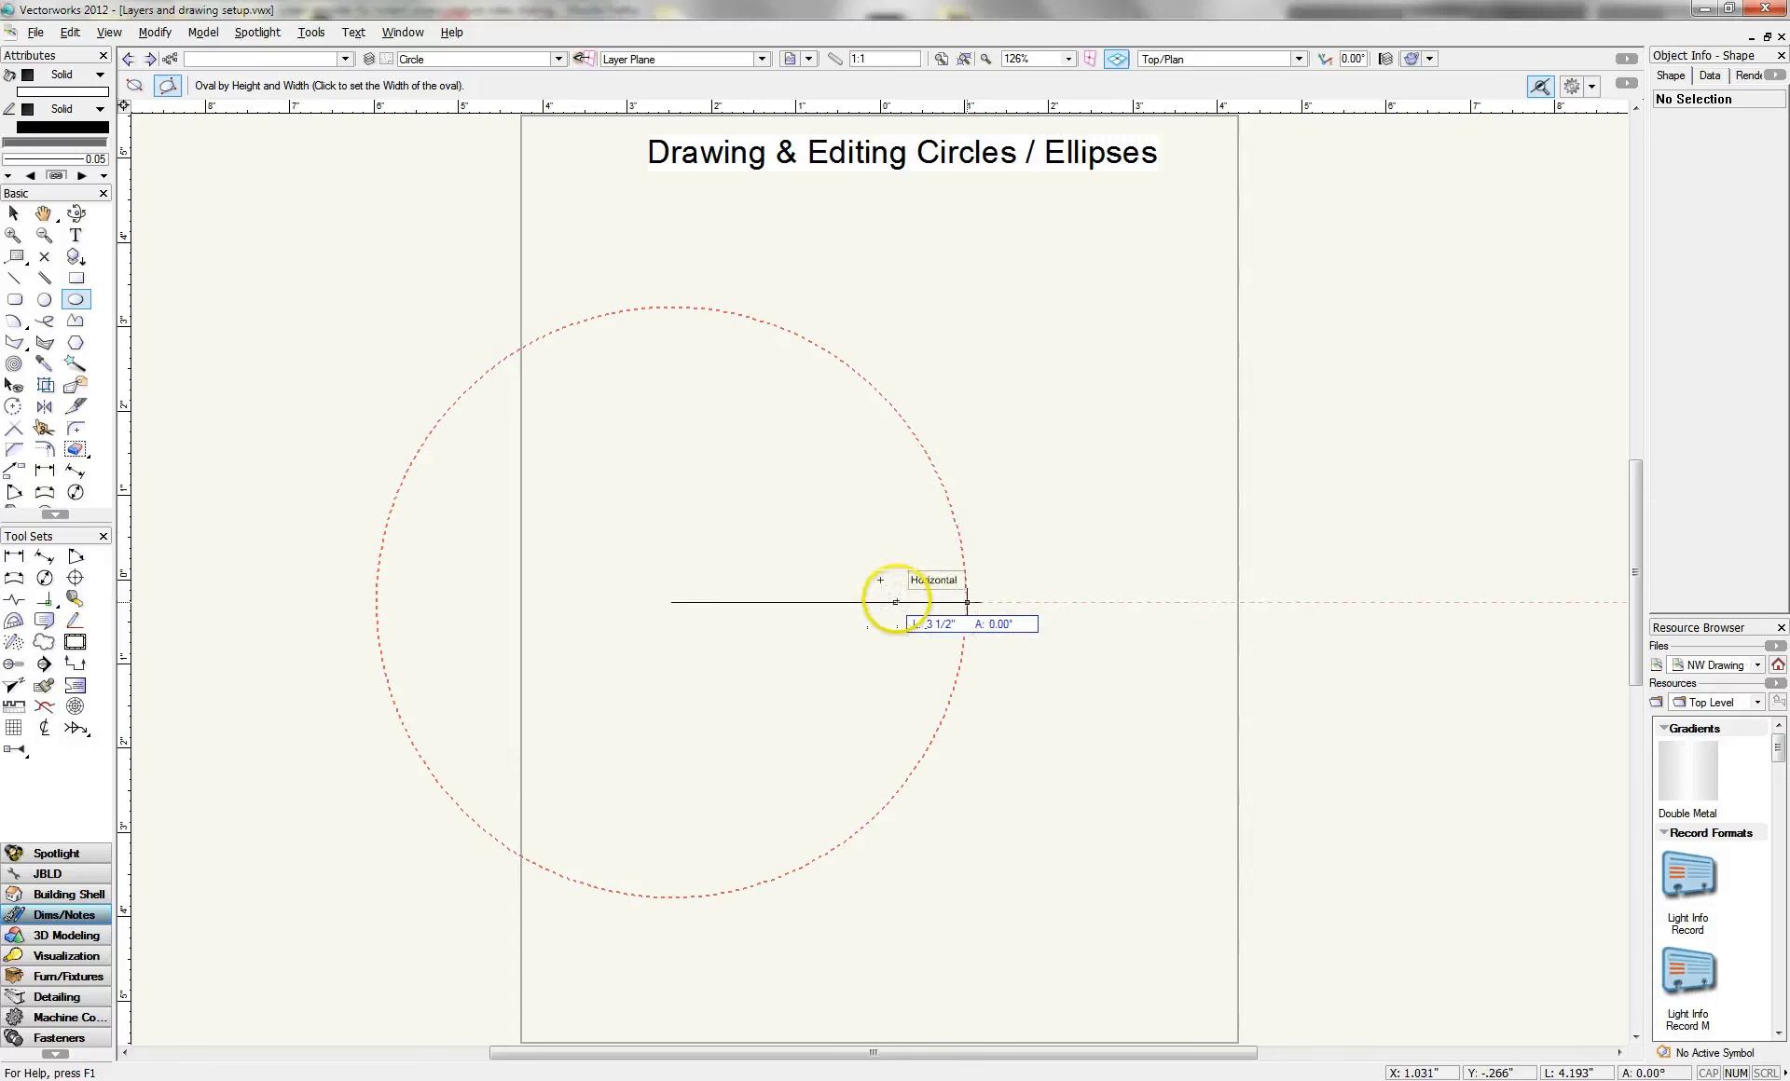
left_click(895, 602)
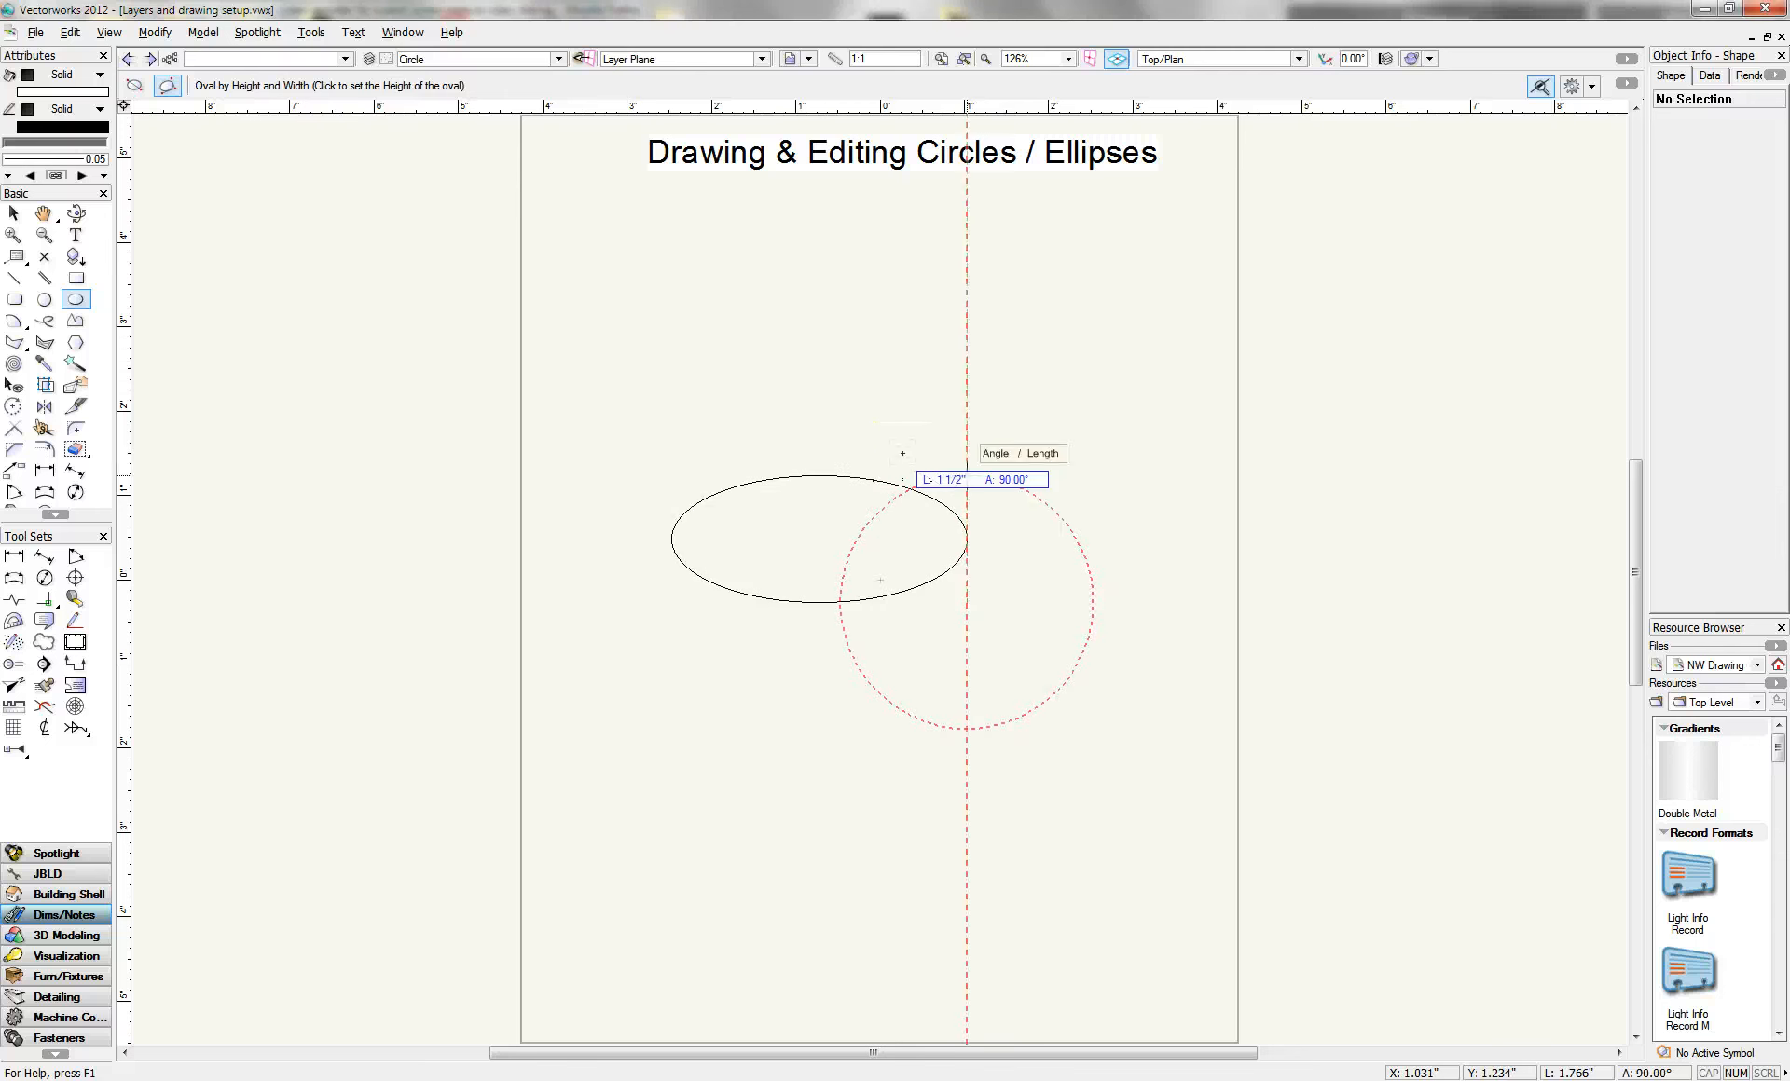
key("Return")
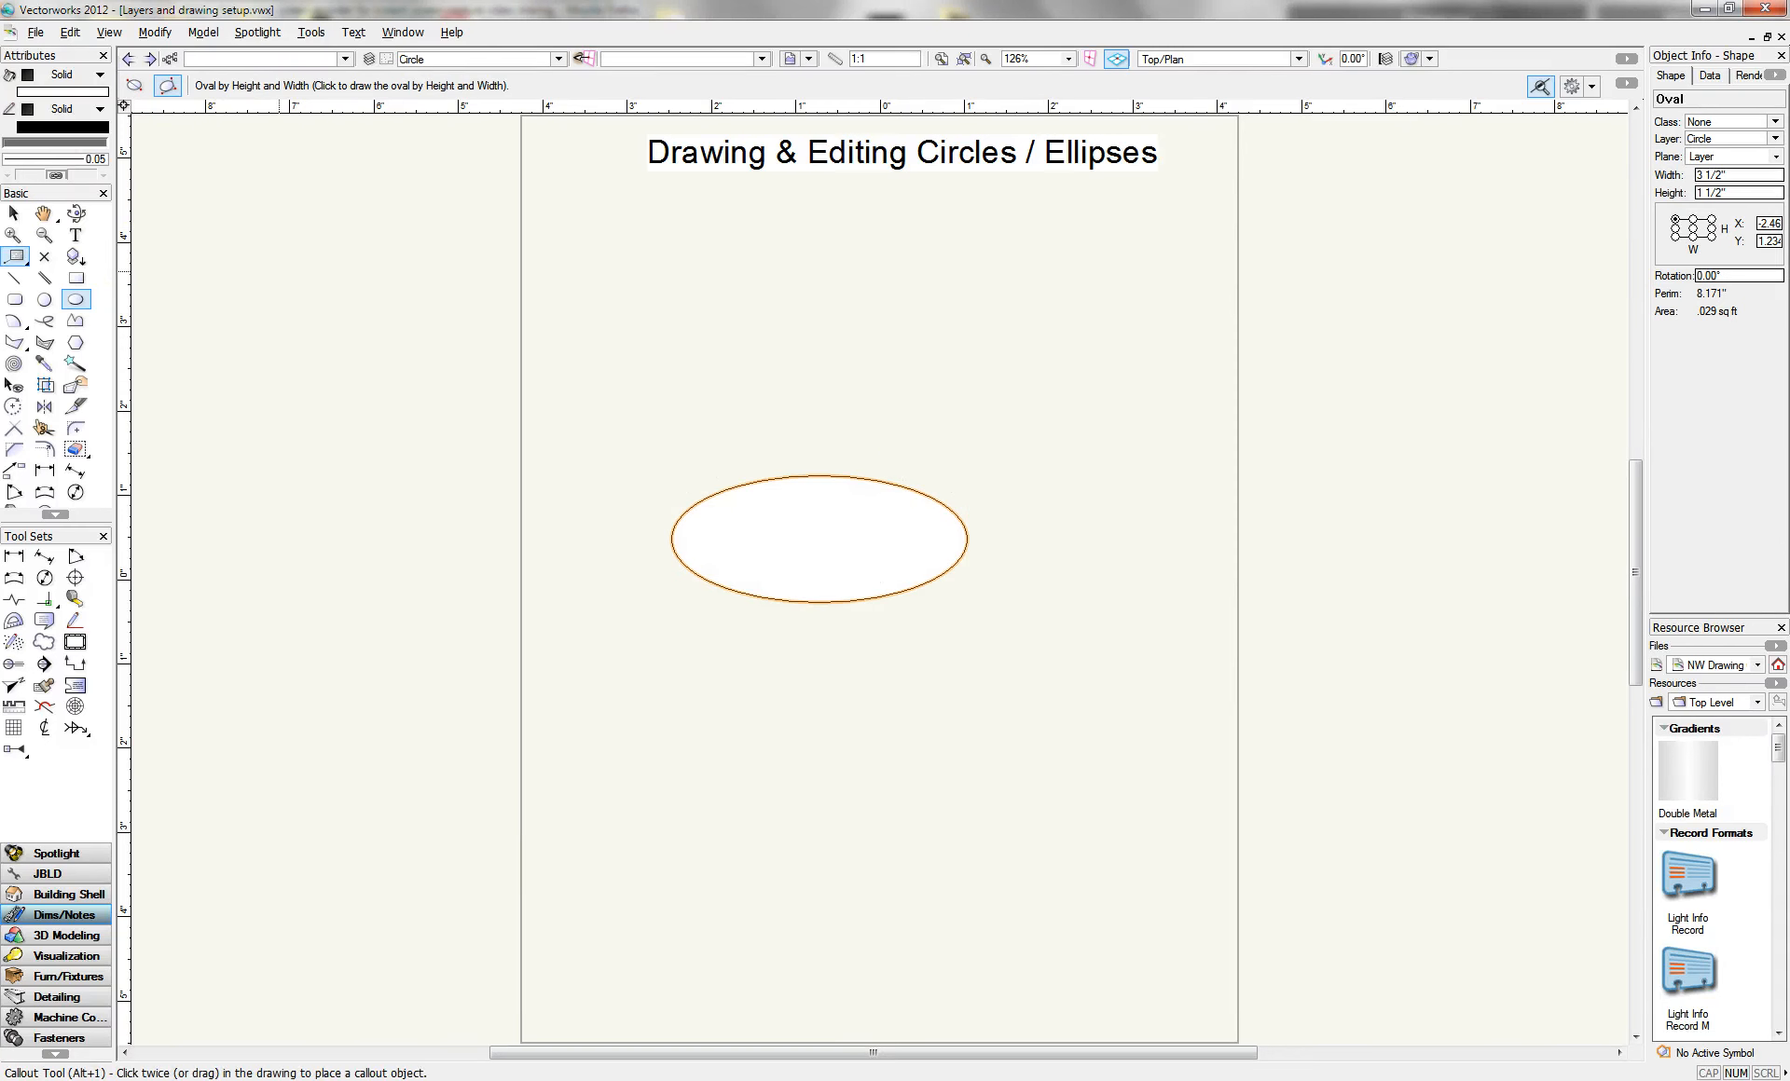
- Give the selected oval a solid green fill and set its line thickness to 0.50
left_click(13, 212)
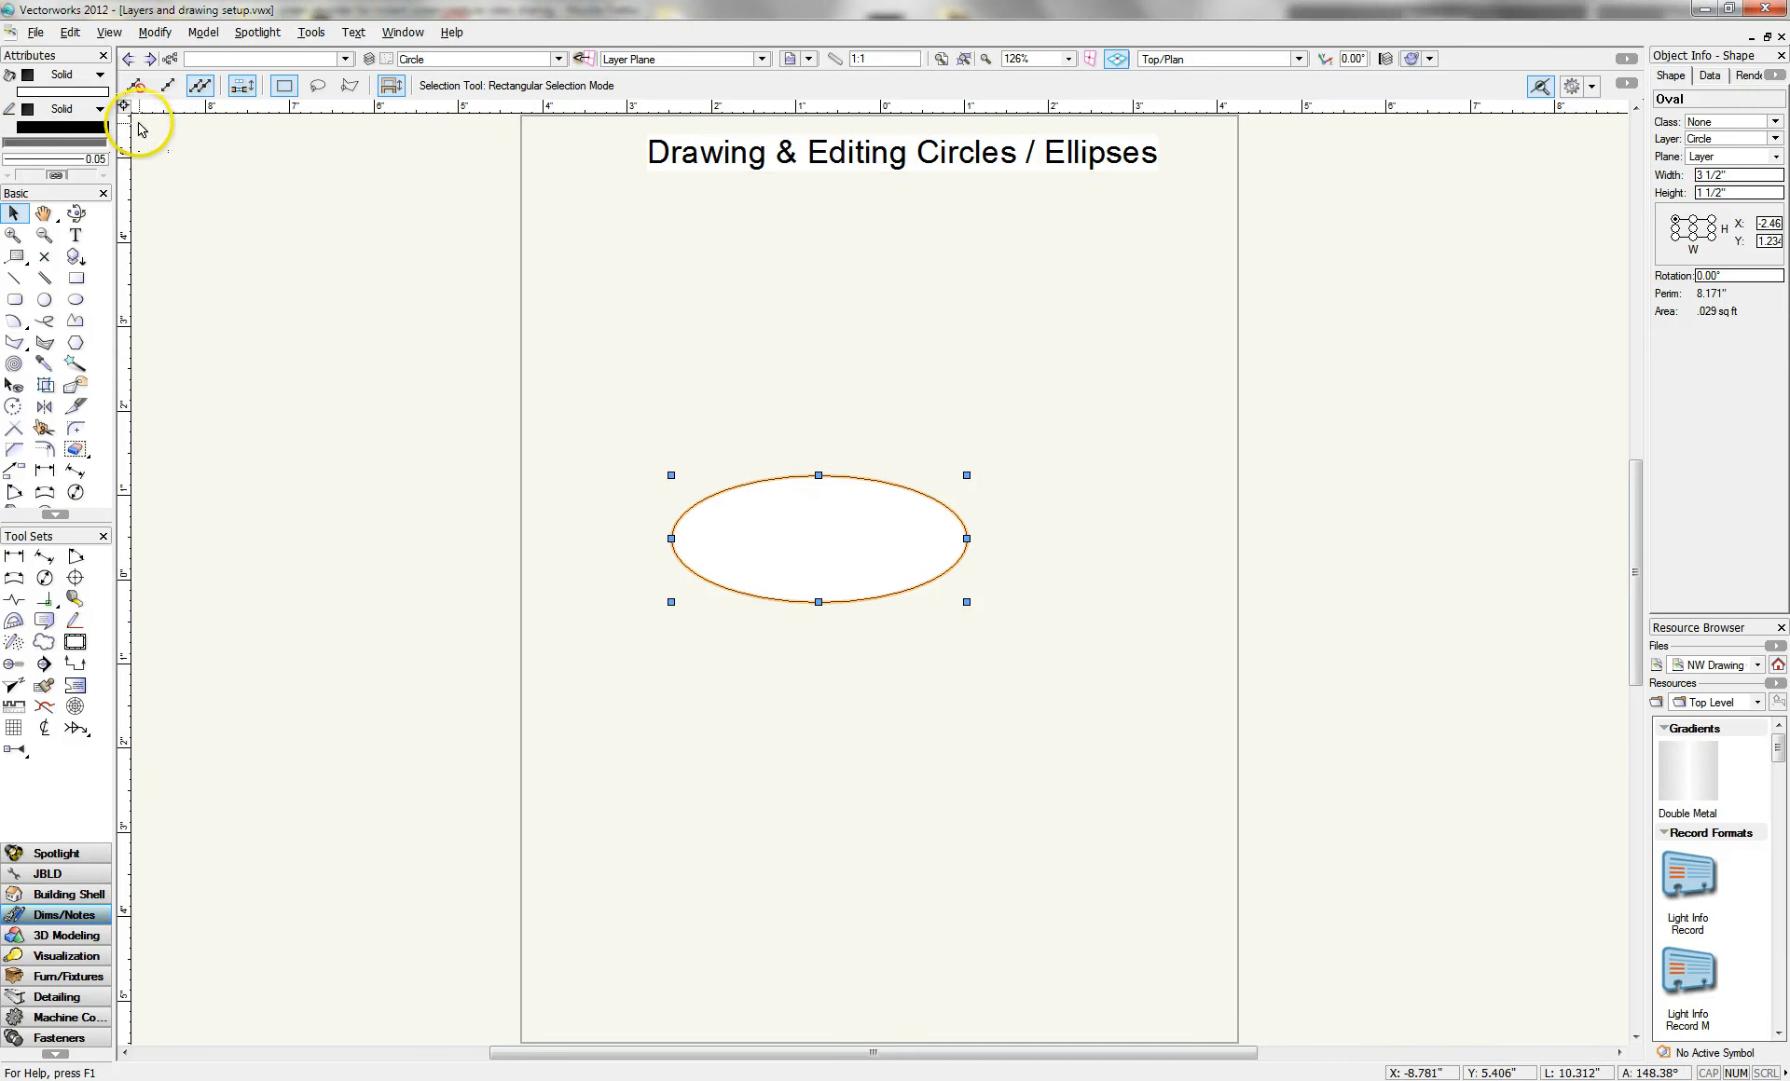
left_click(88, 91)
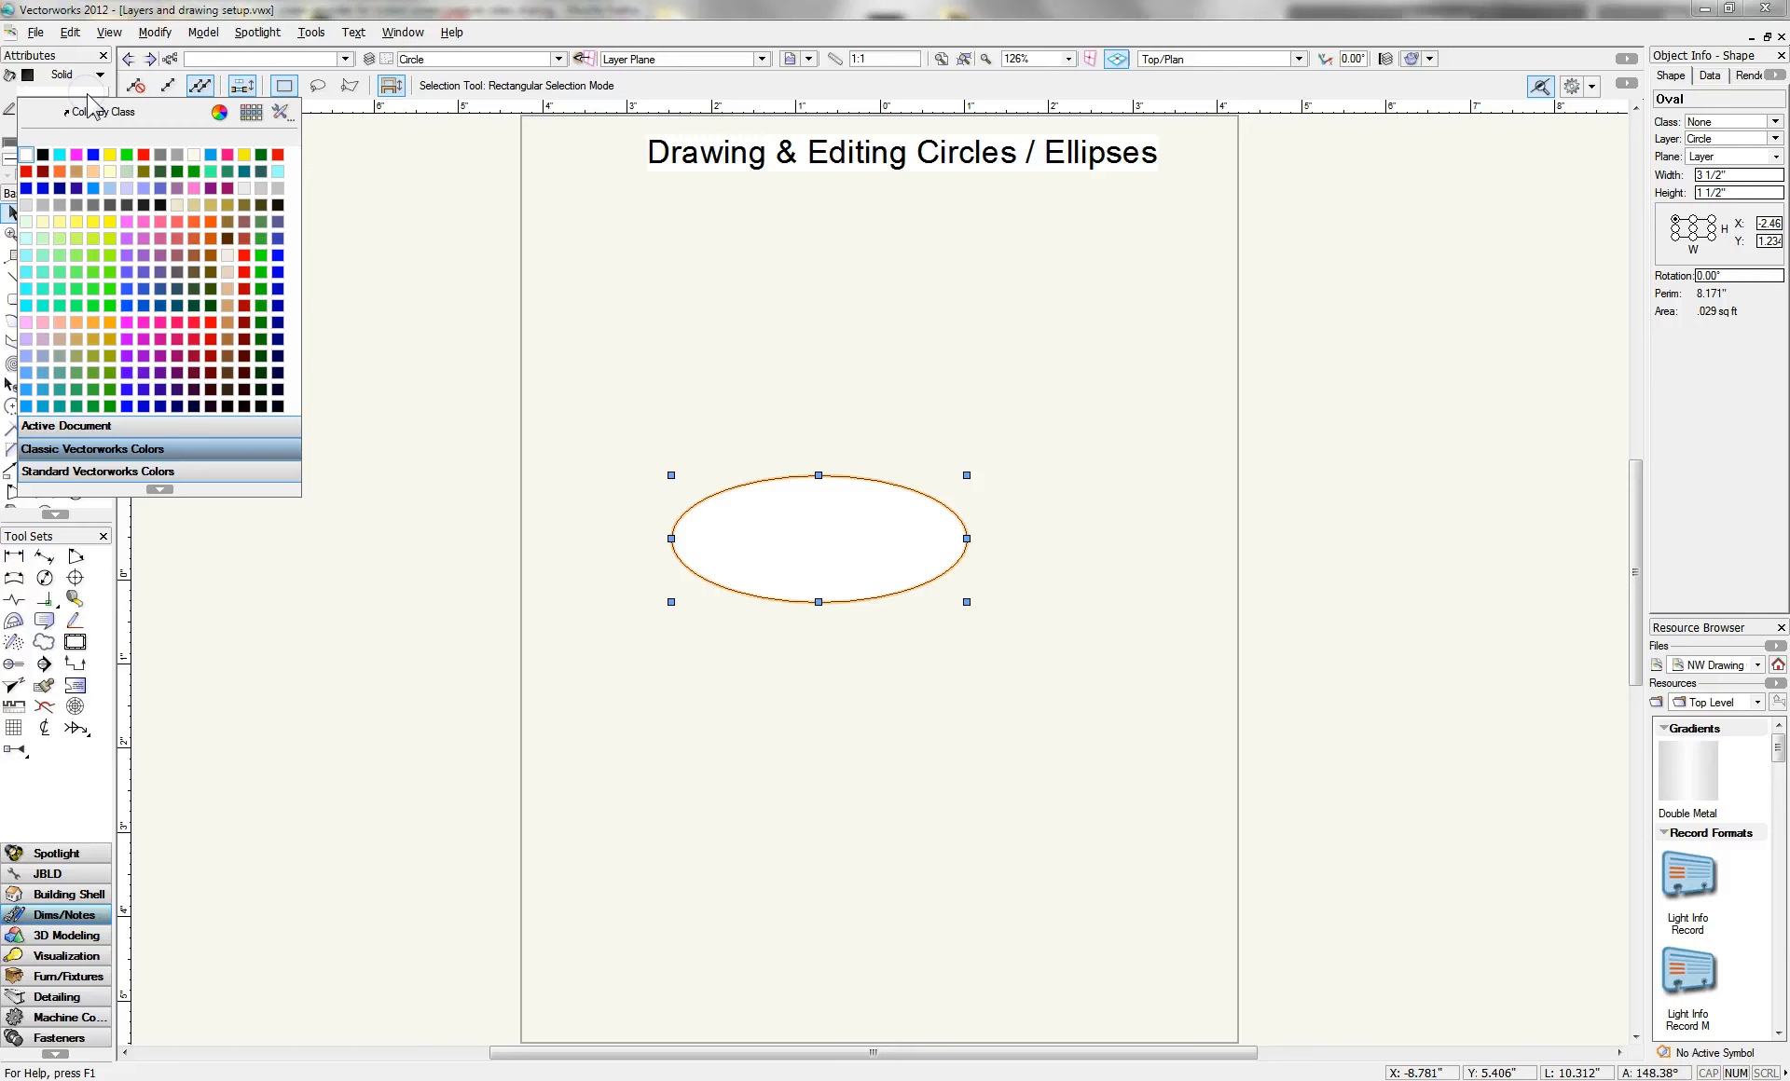
left_click(223, 171)
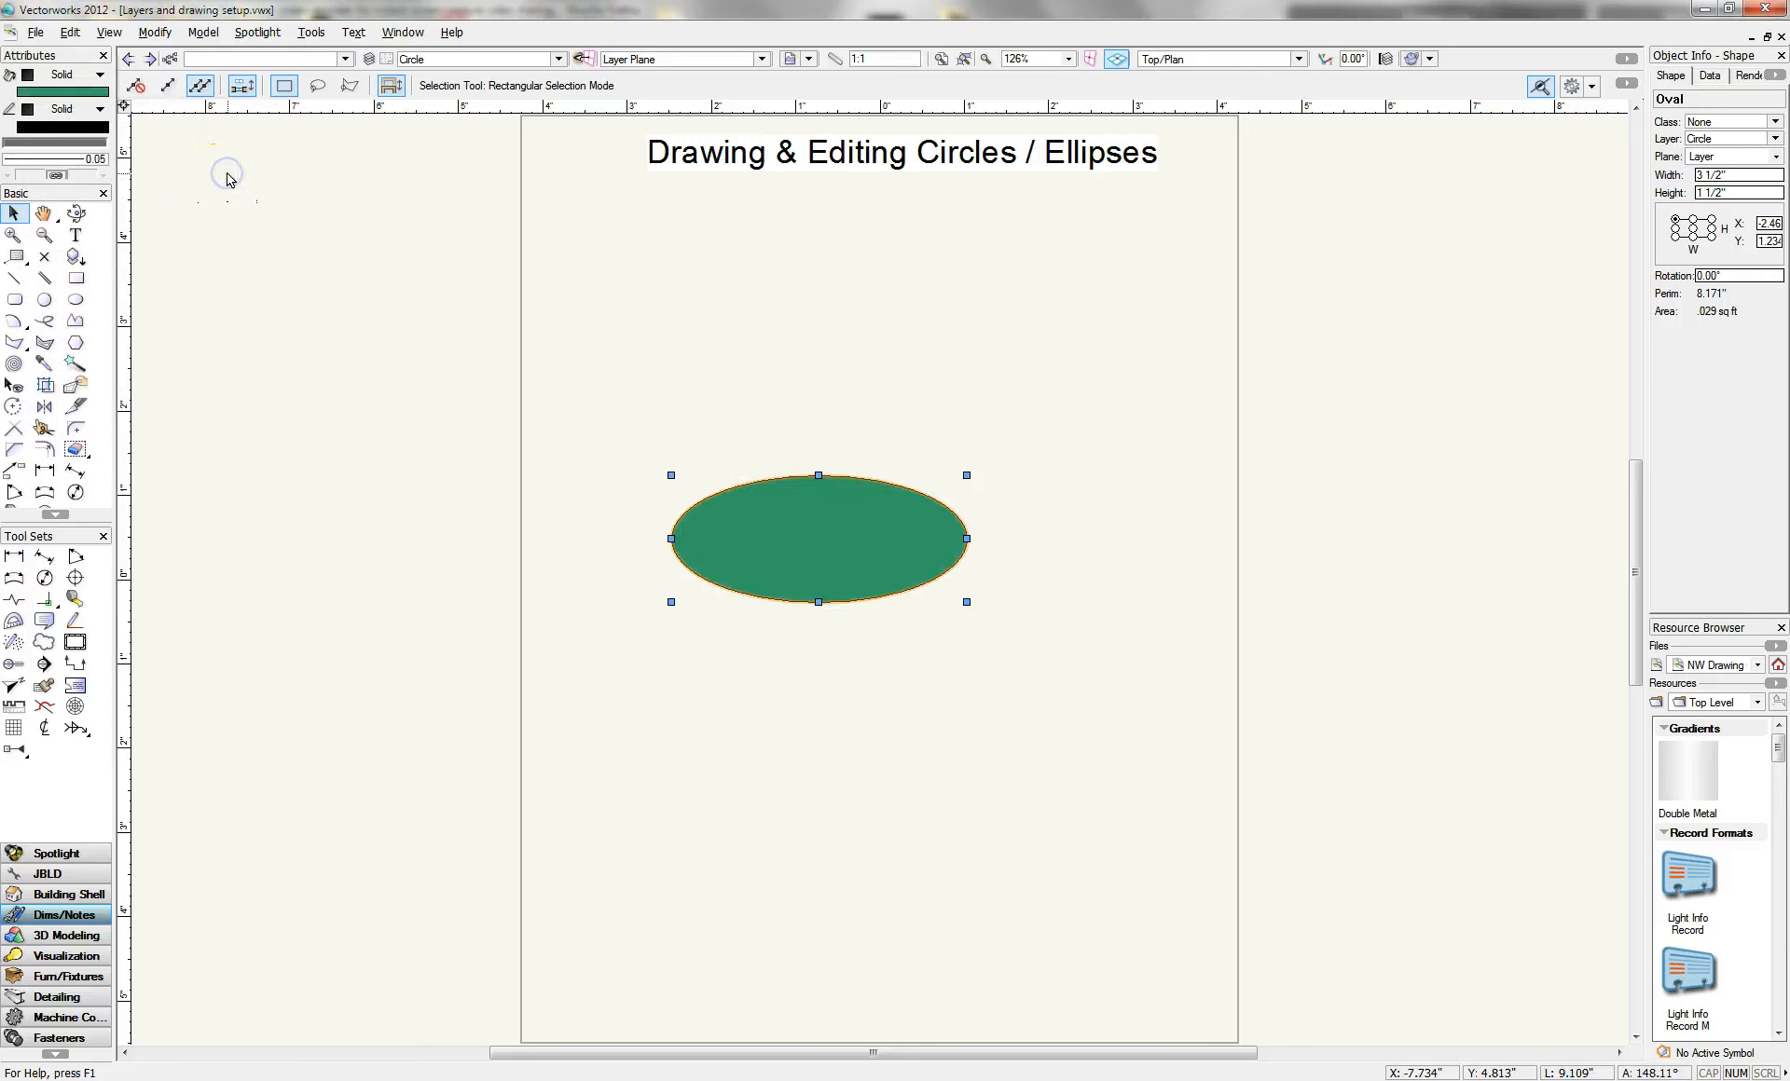
left_click(83, 156)
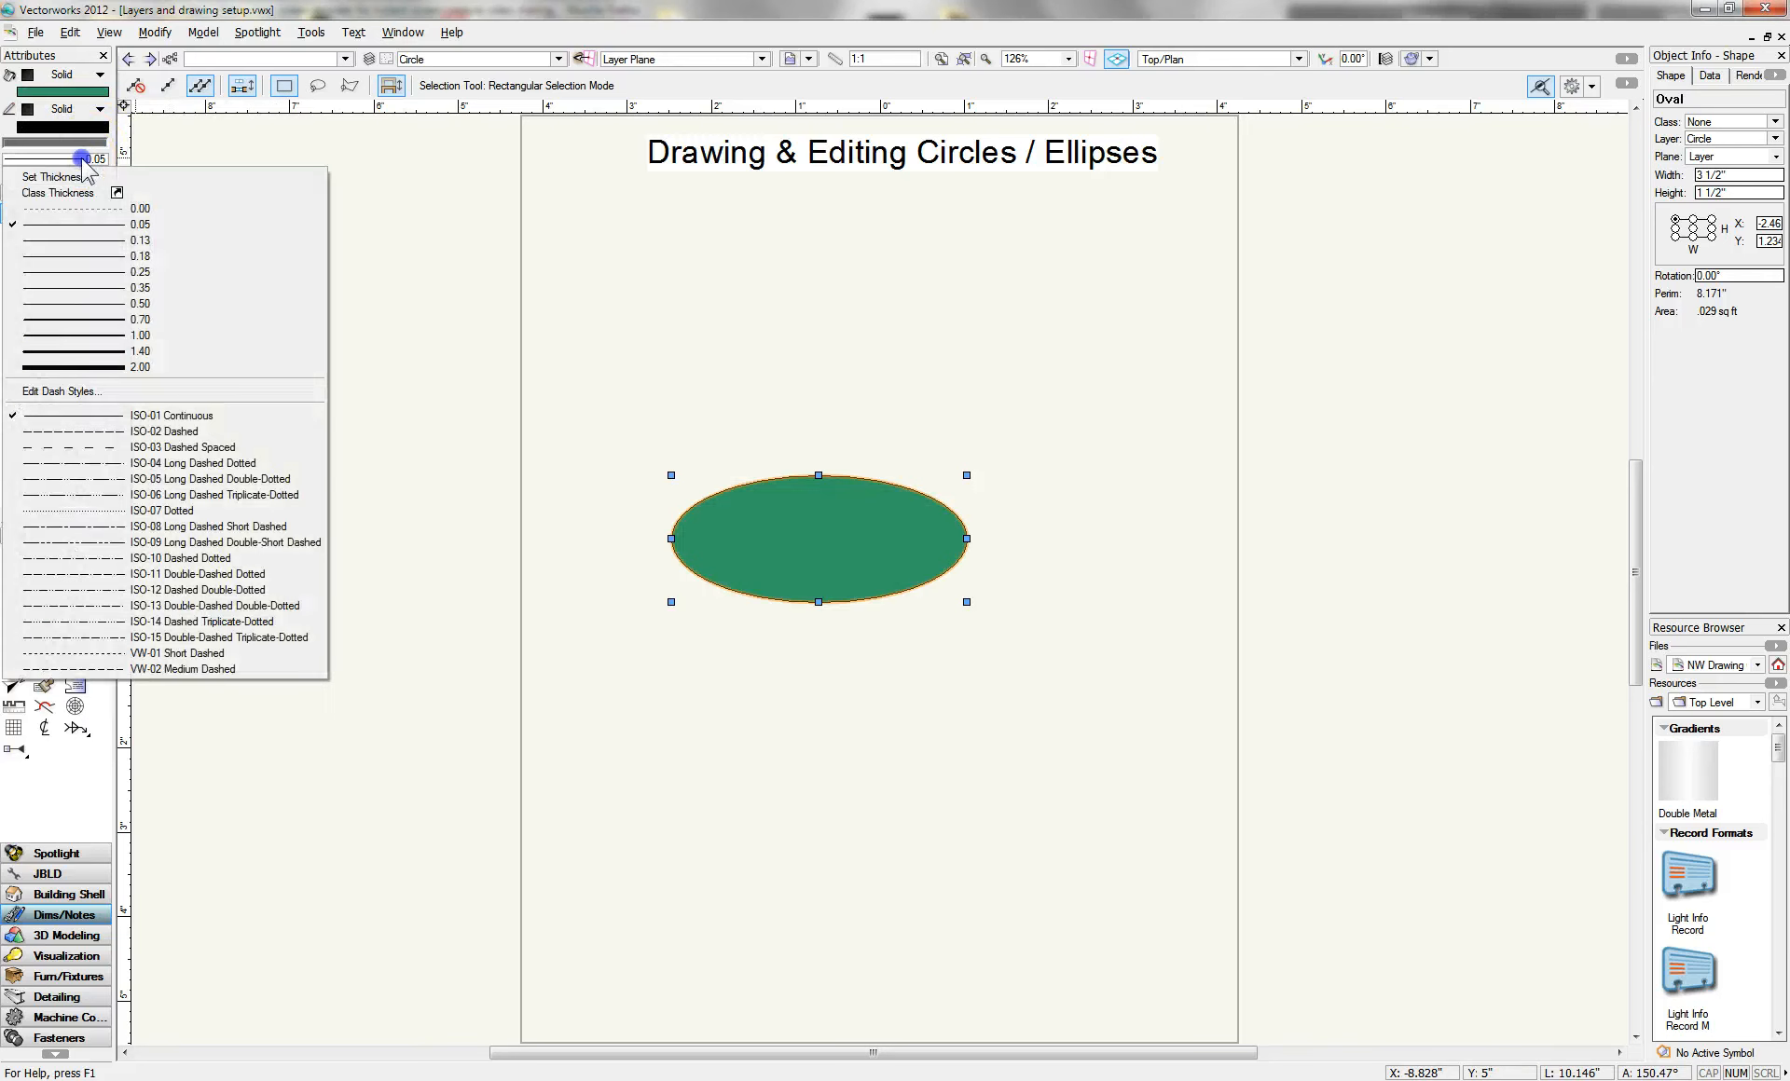
left_click(112, 304)
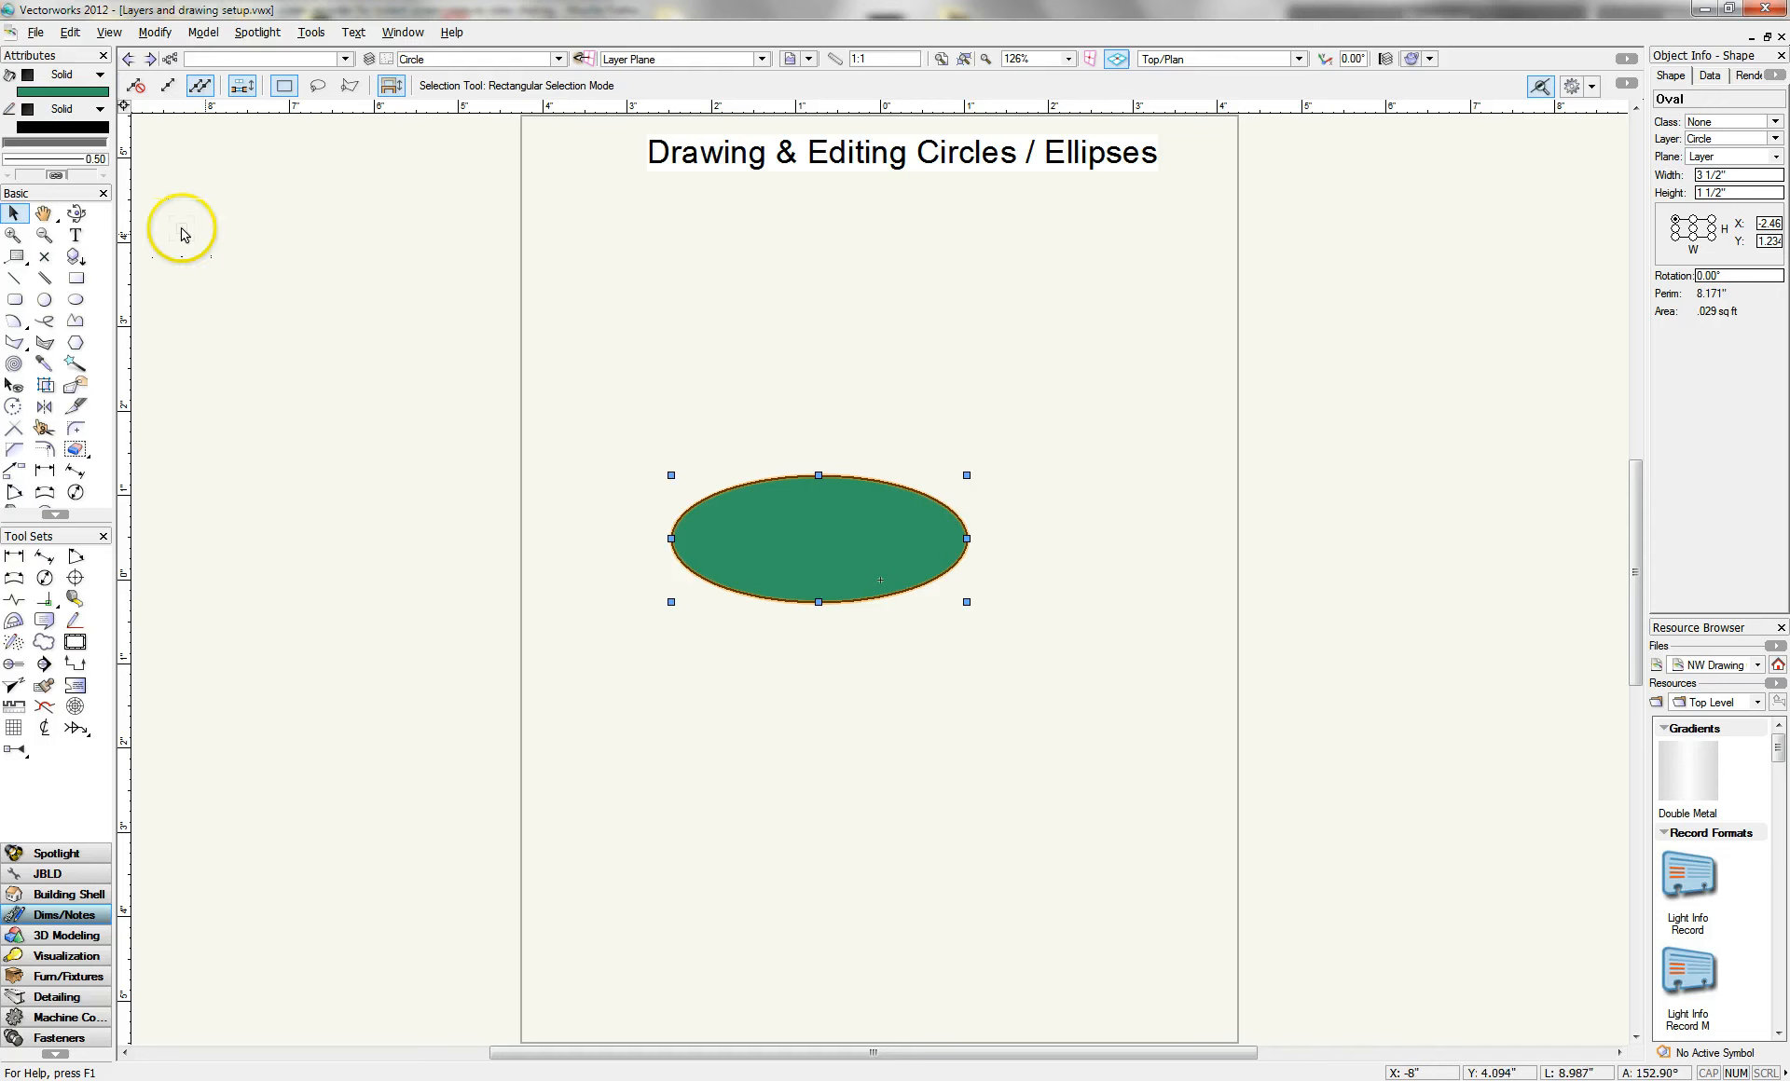
- Select the green oval with a selection rectangle around it and delete it
left_click_drag(360, 291, 1077, 691)
key("Delete")
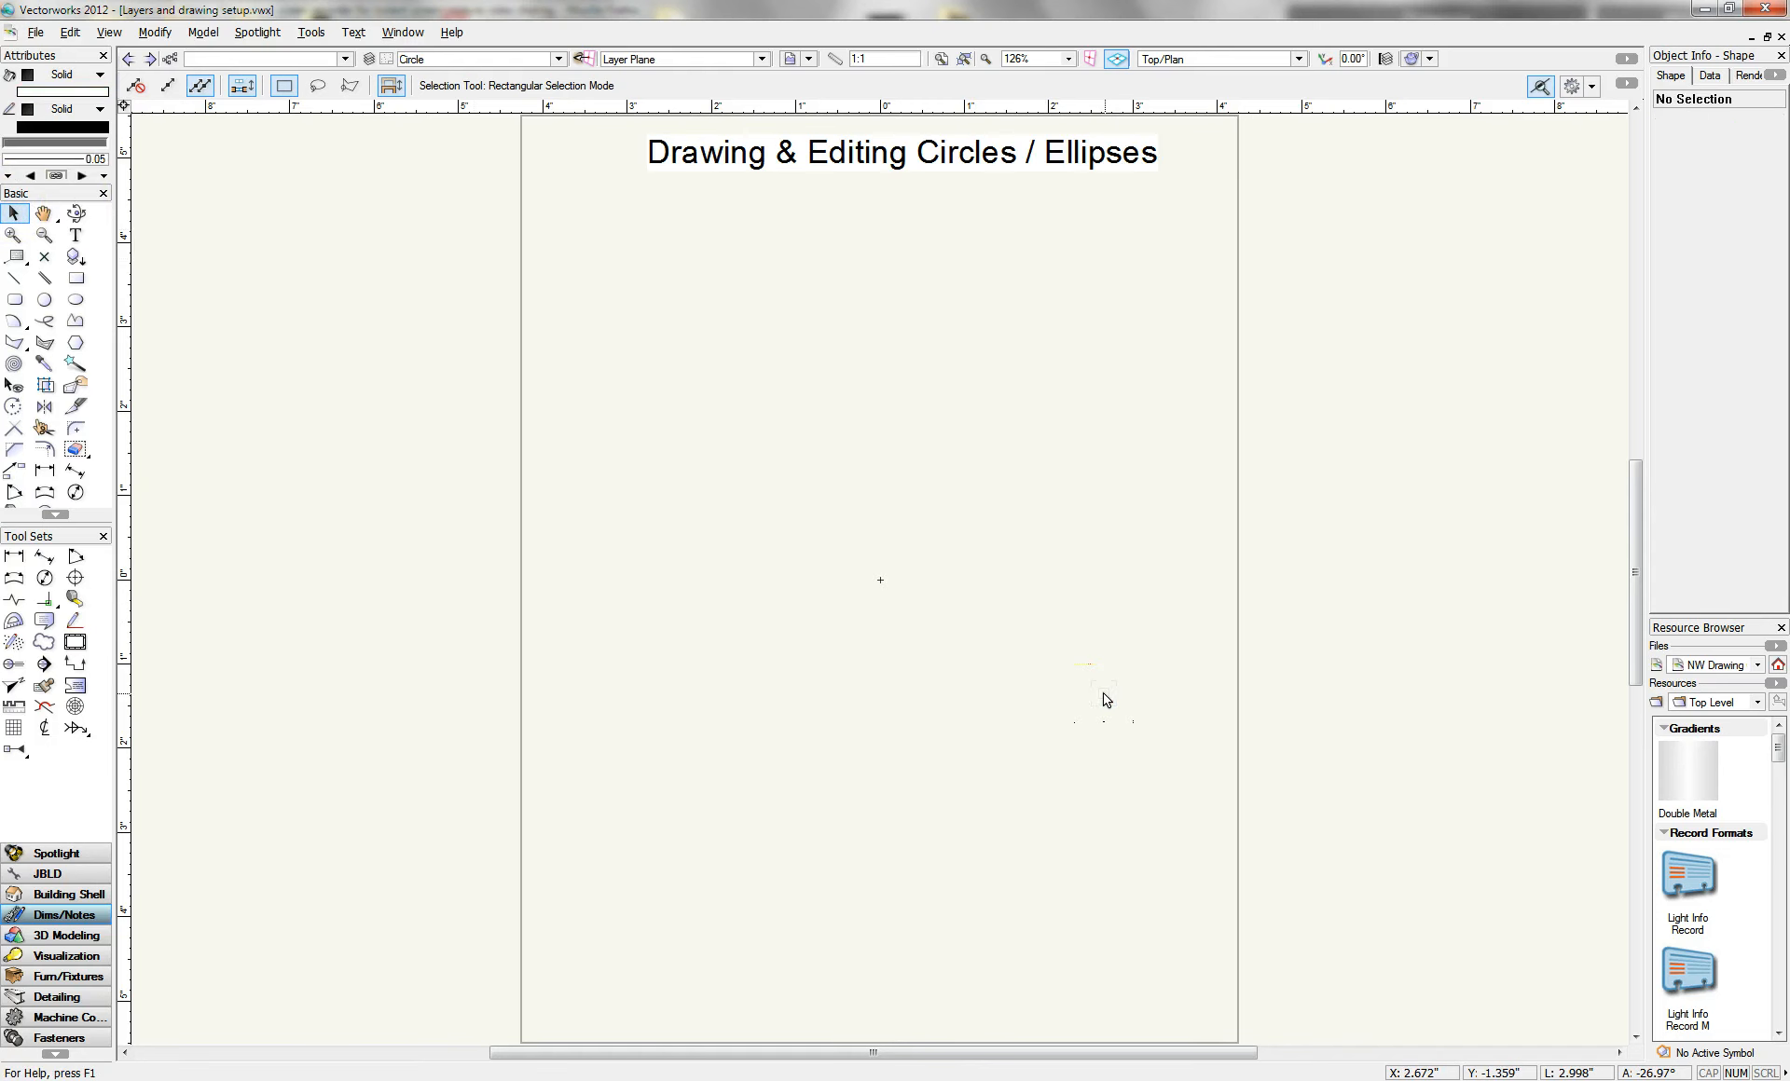